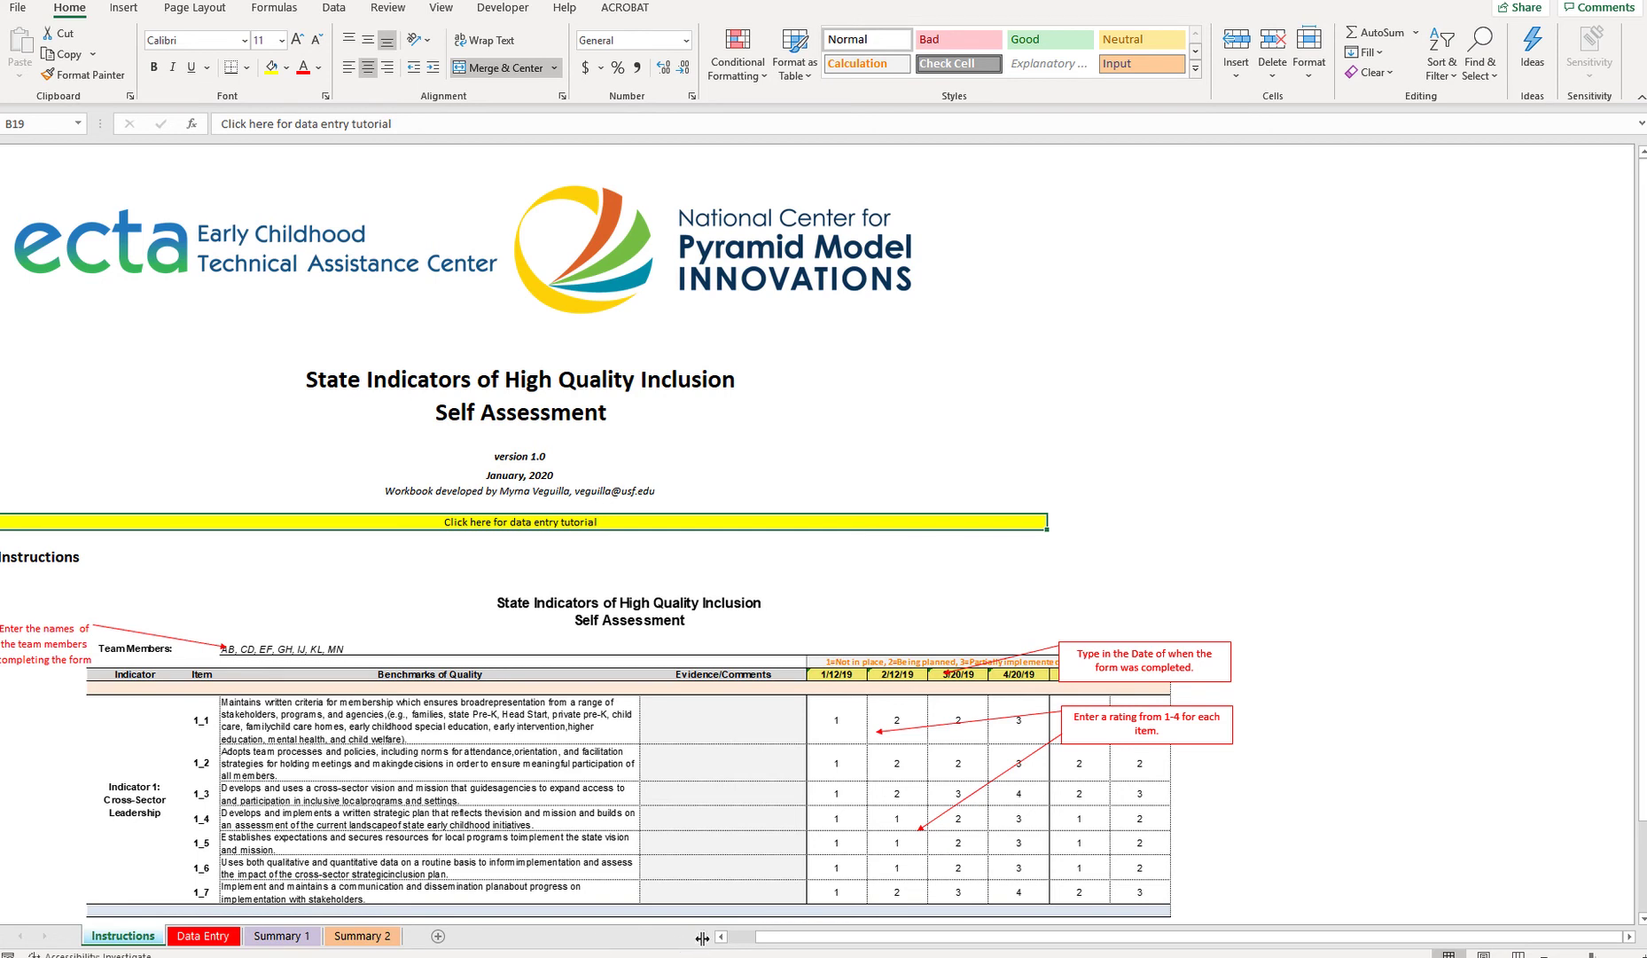
- Narrow the sheet tab area, page through the sheet tabs to the end and back, and widen the area to fit all four tabs
drag(702, 937, 258, 936)
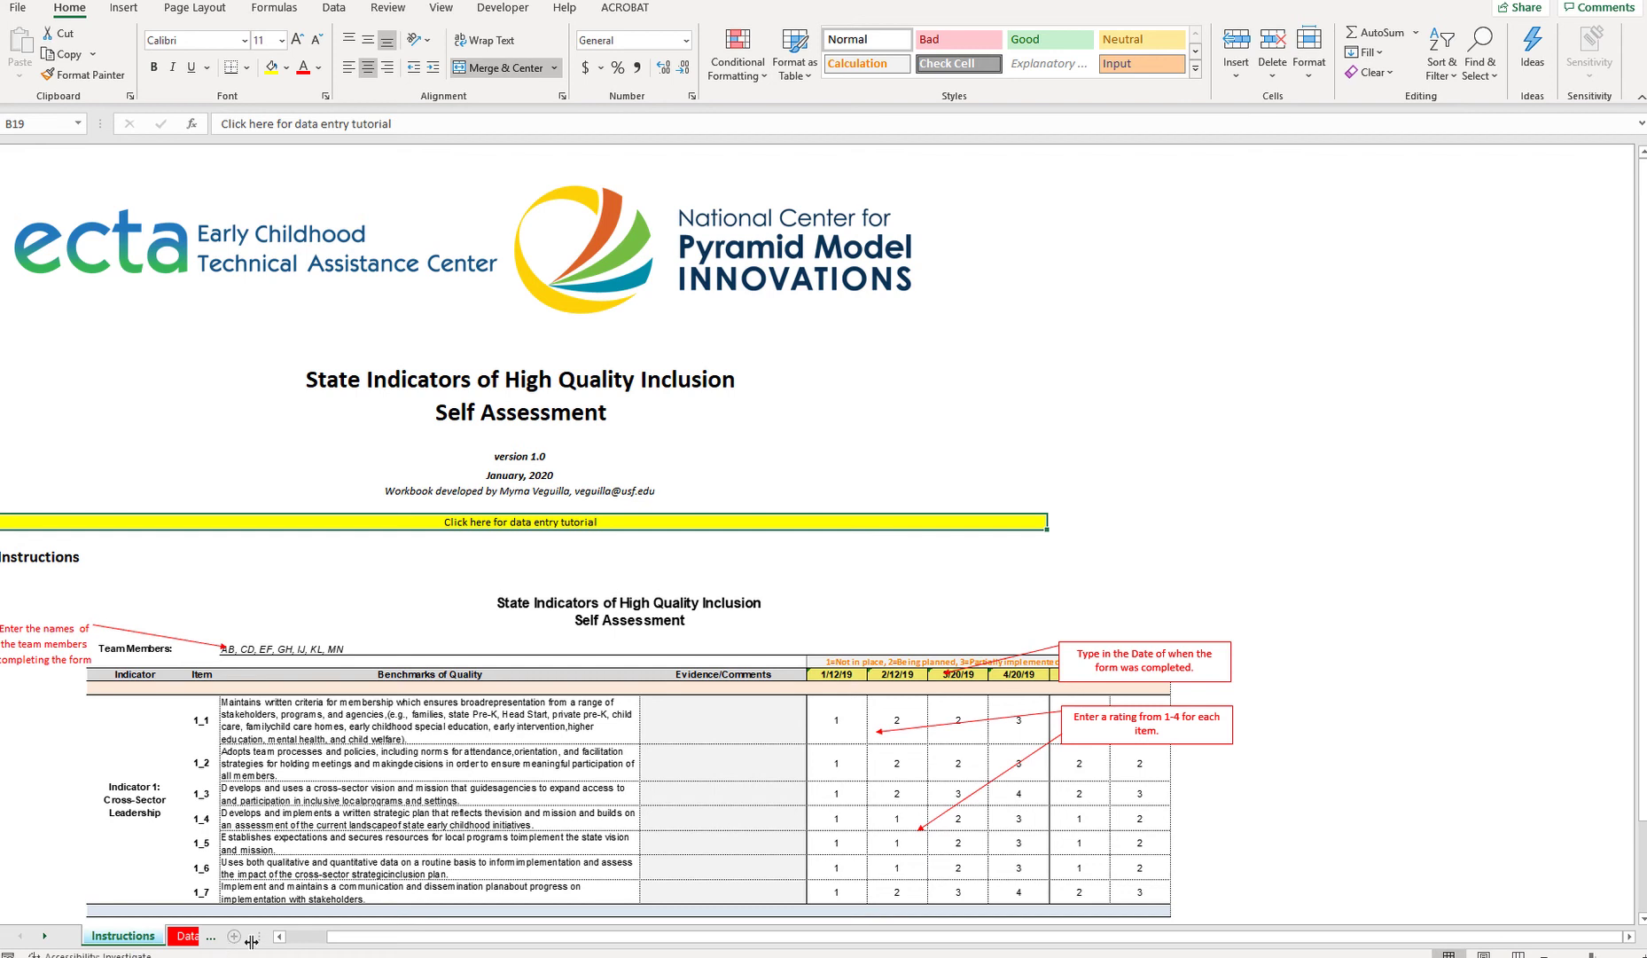
click(46, 942)
click(47, 941)
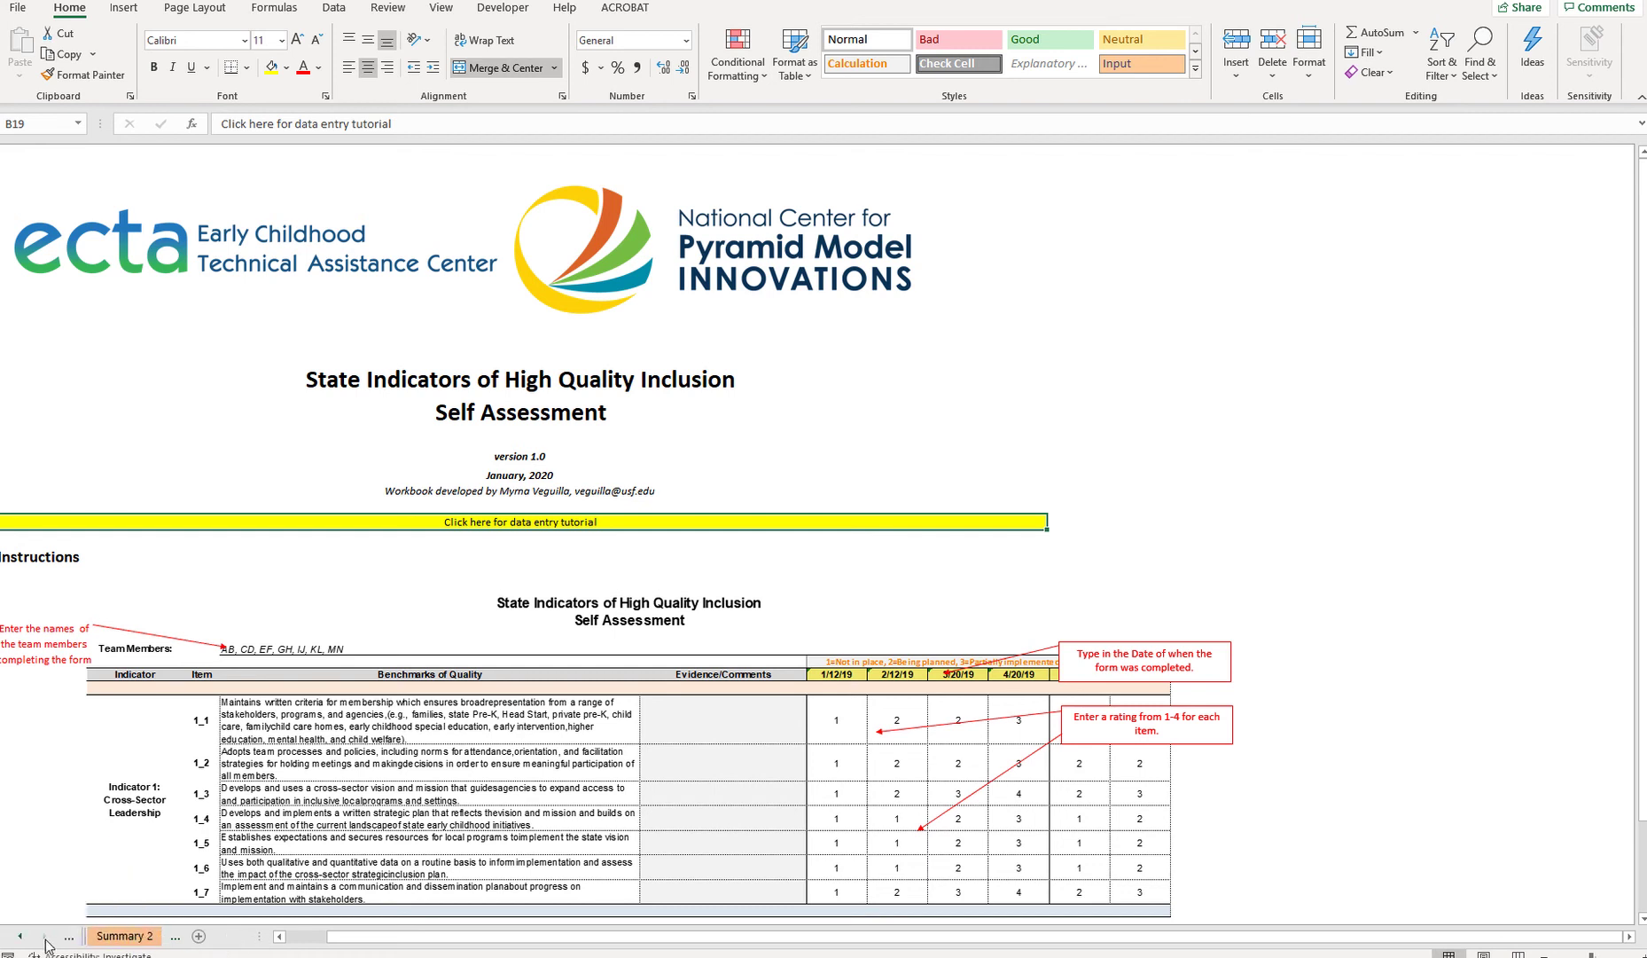
click(22, 939)
click(22, 938)
click(22, 938)
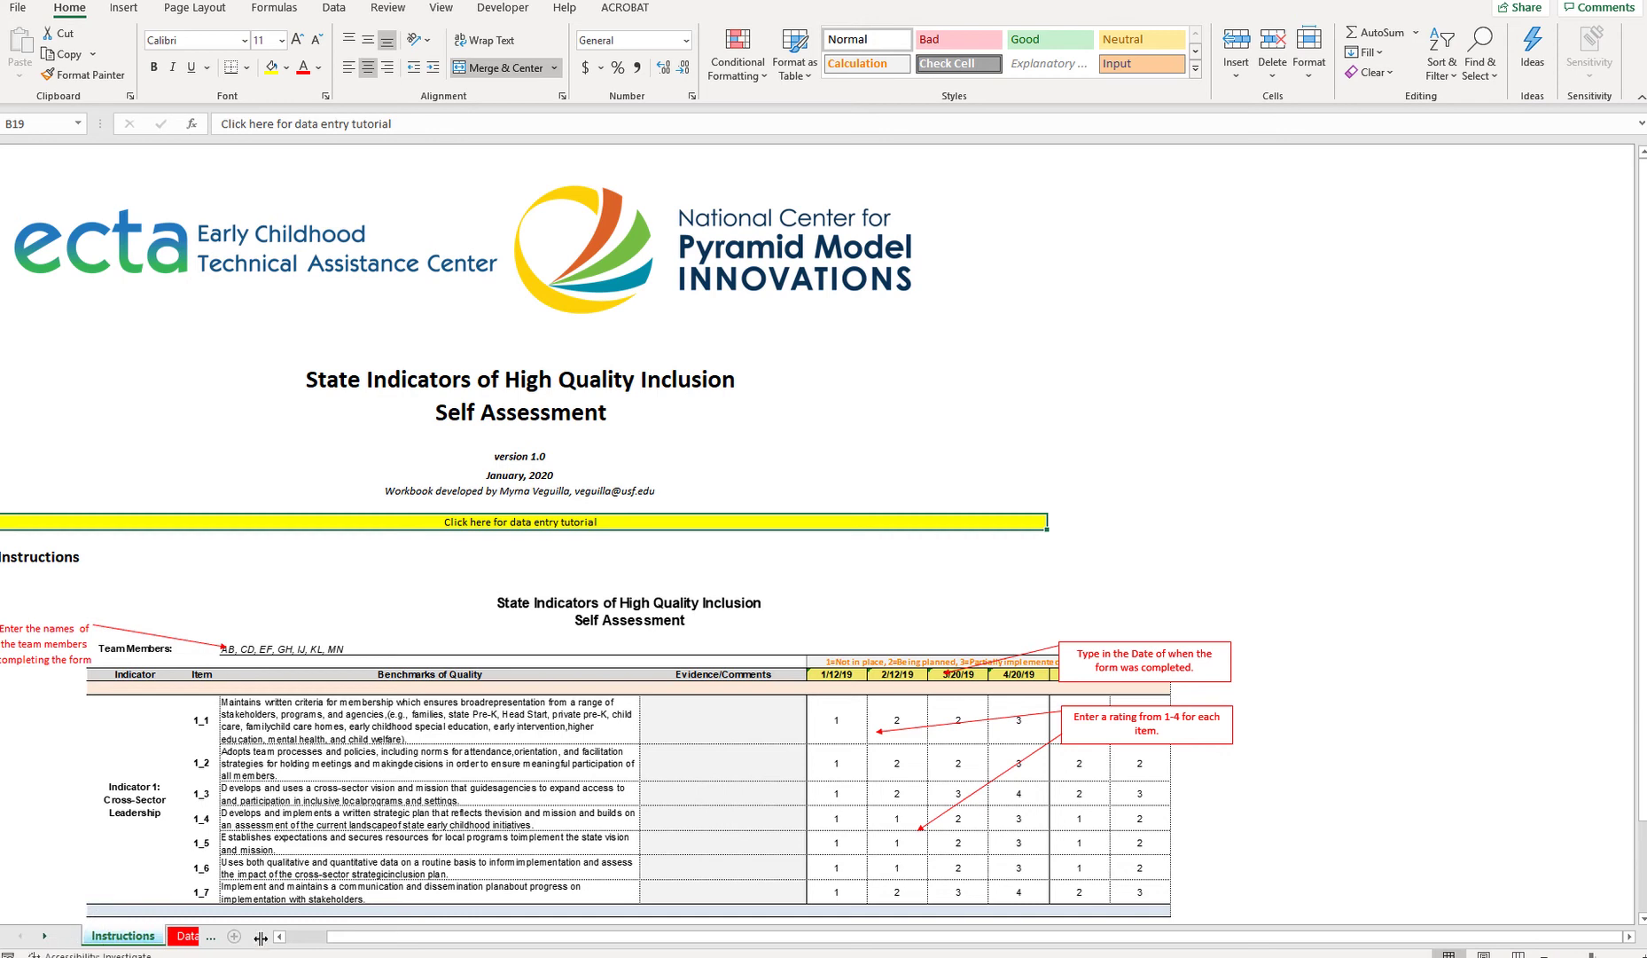
drag(260, 937, 729, 937)
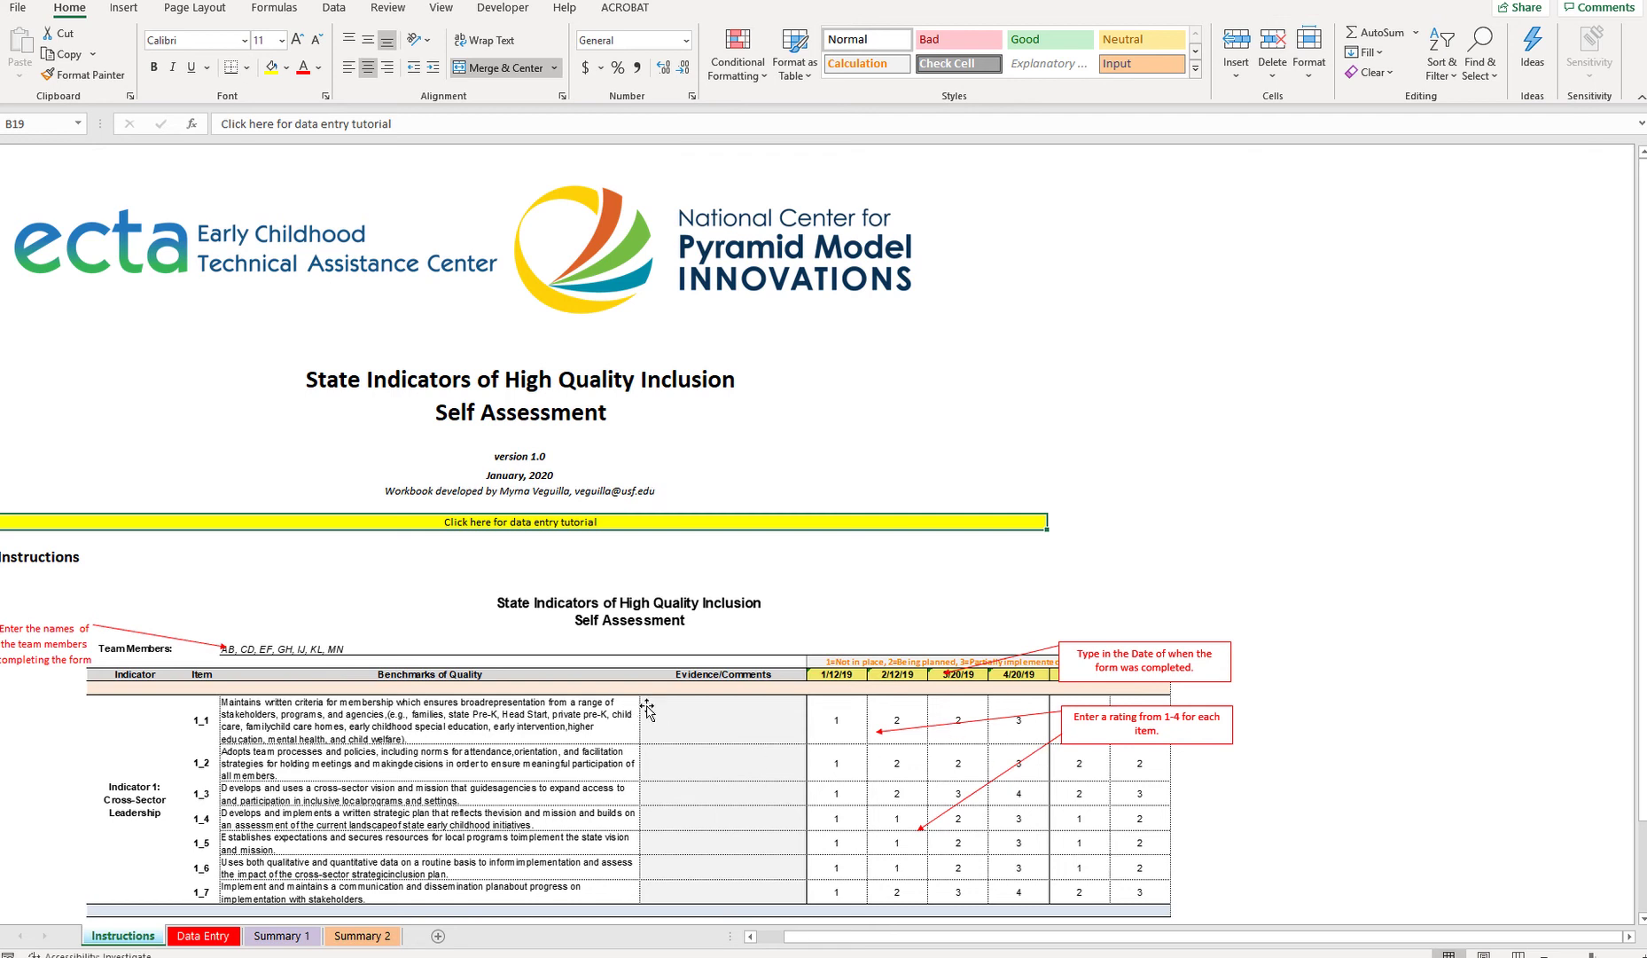
- On the Data Entry sheet, append ", type in the names" to the existing Team Members entry
click(224, 940)
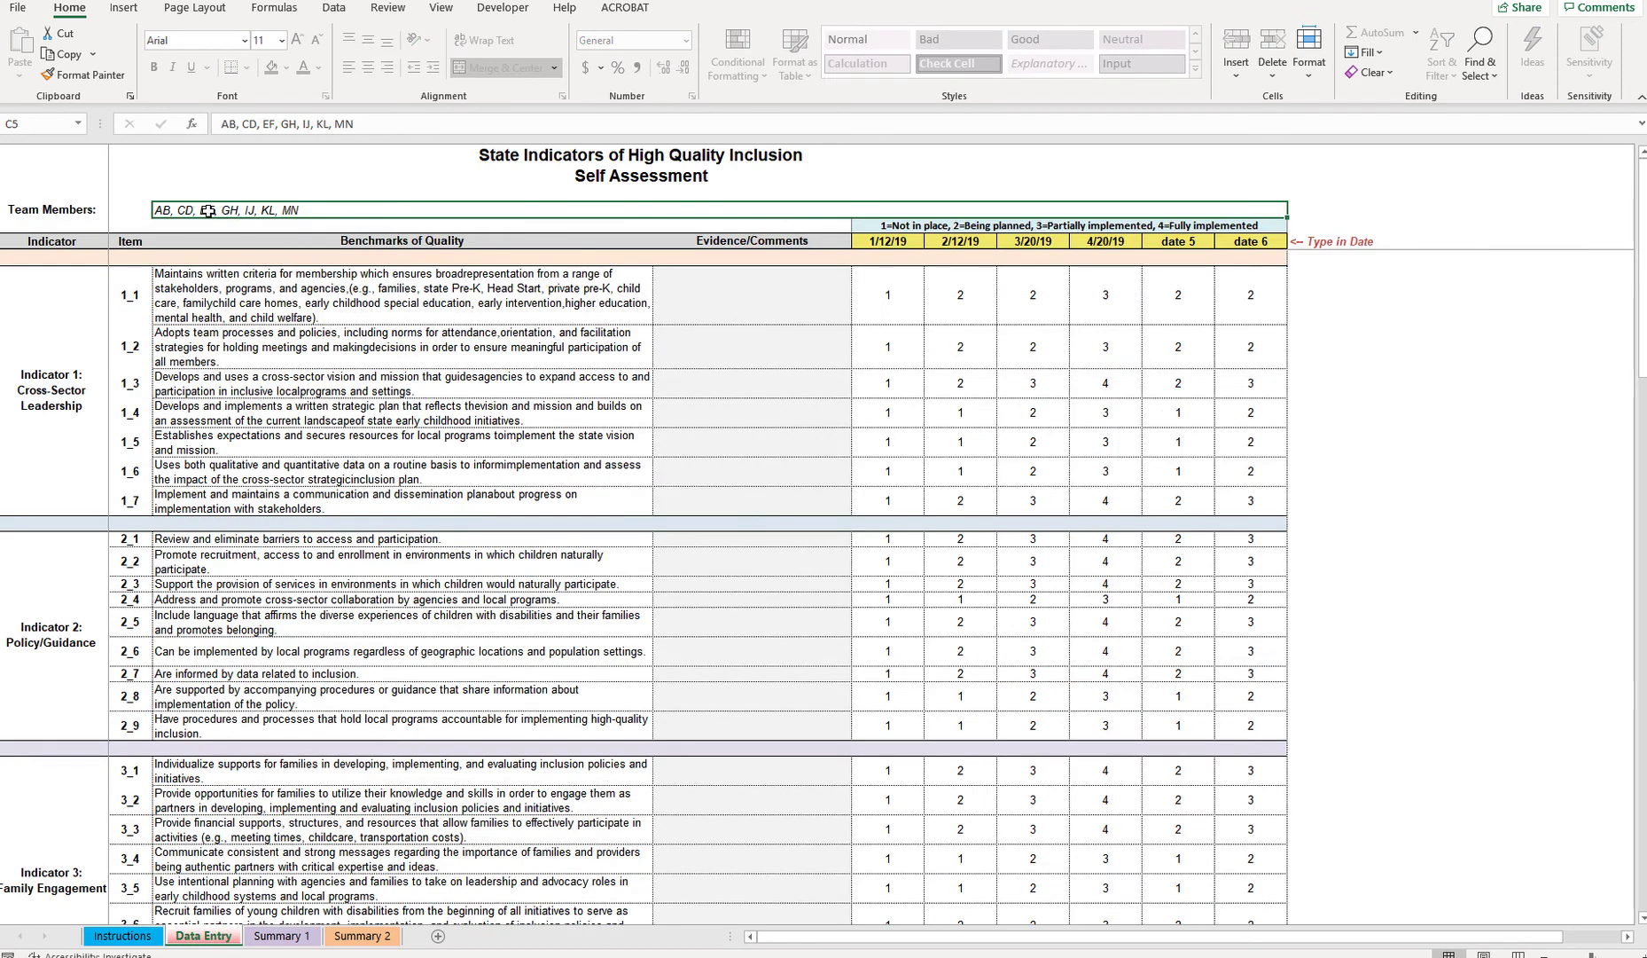
double_click(312, 209)
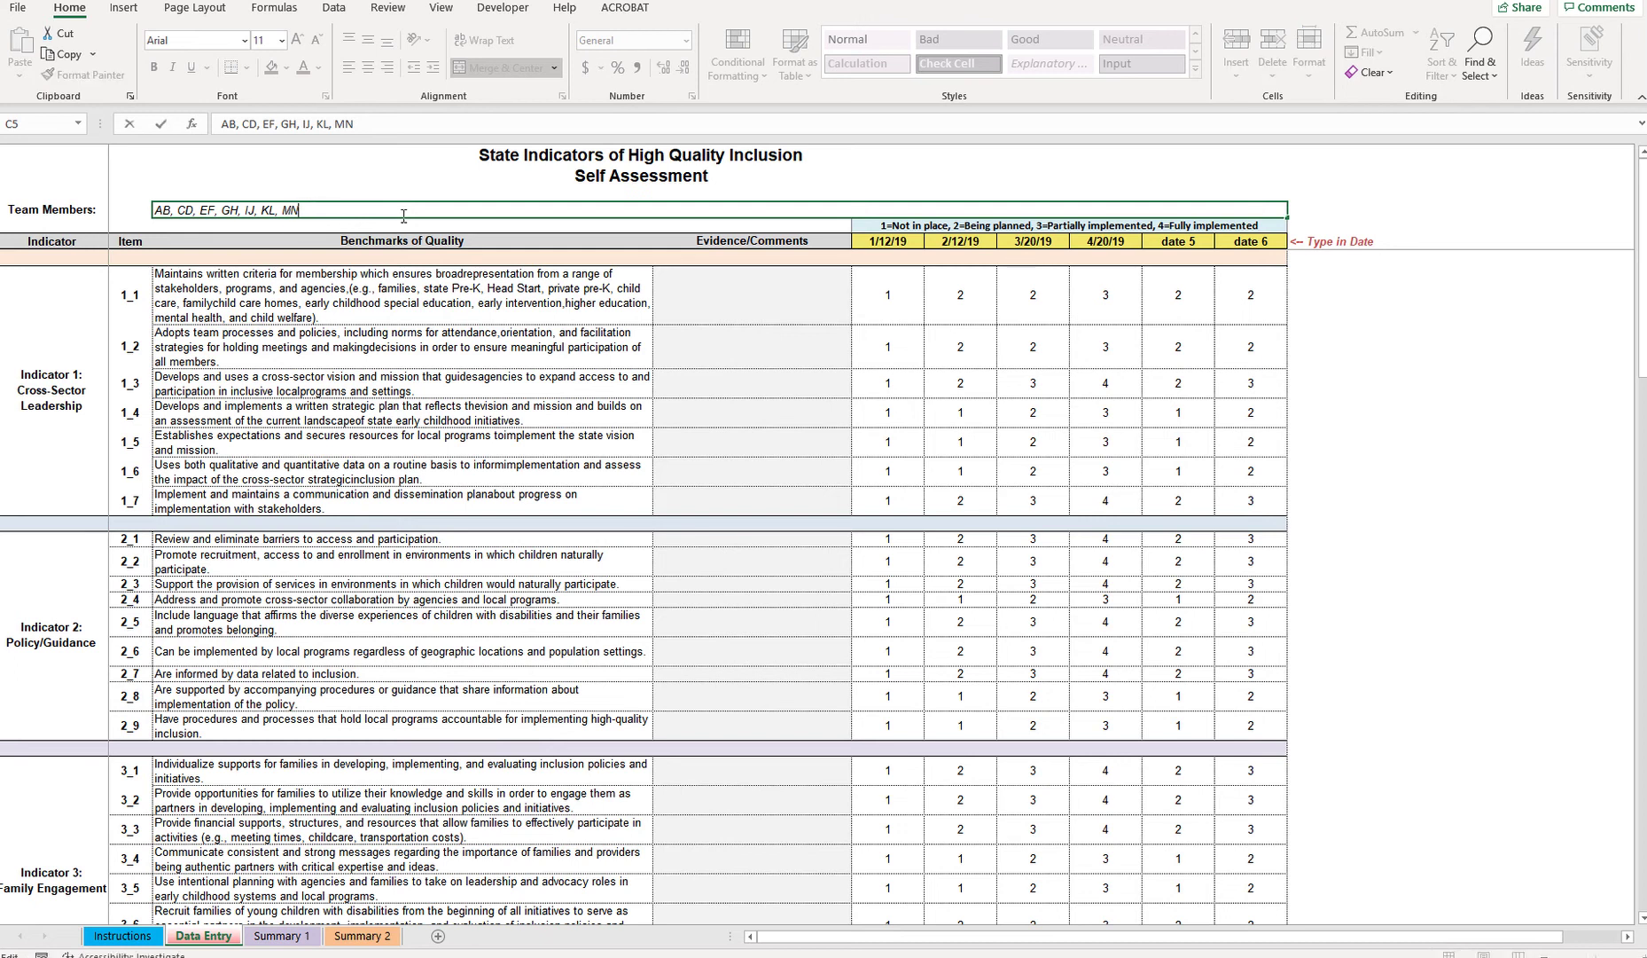
text(, type in the names)
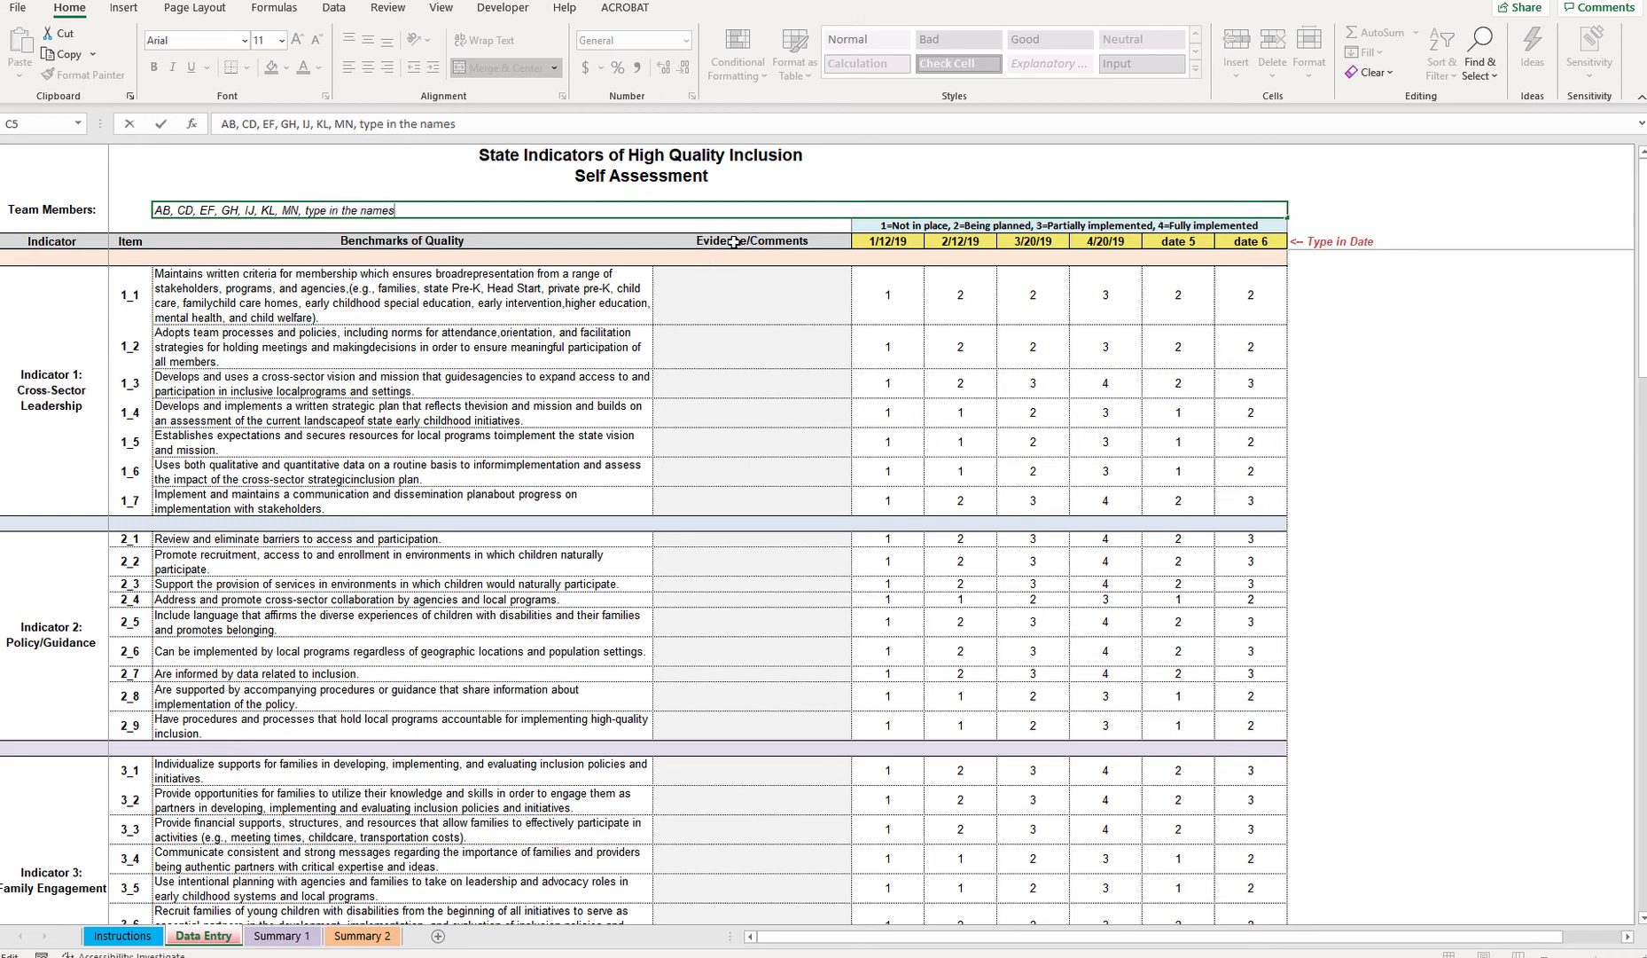
click(917, 245)
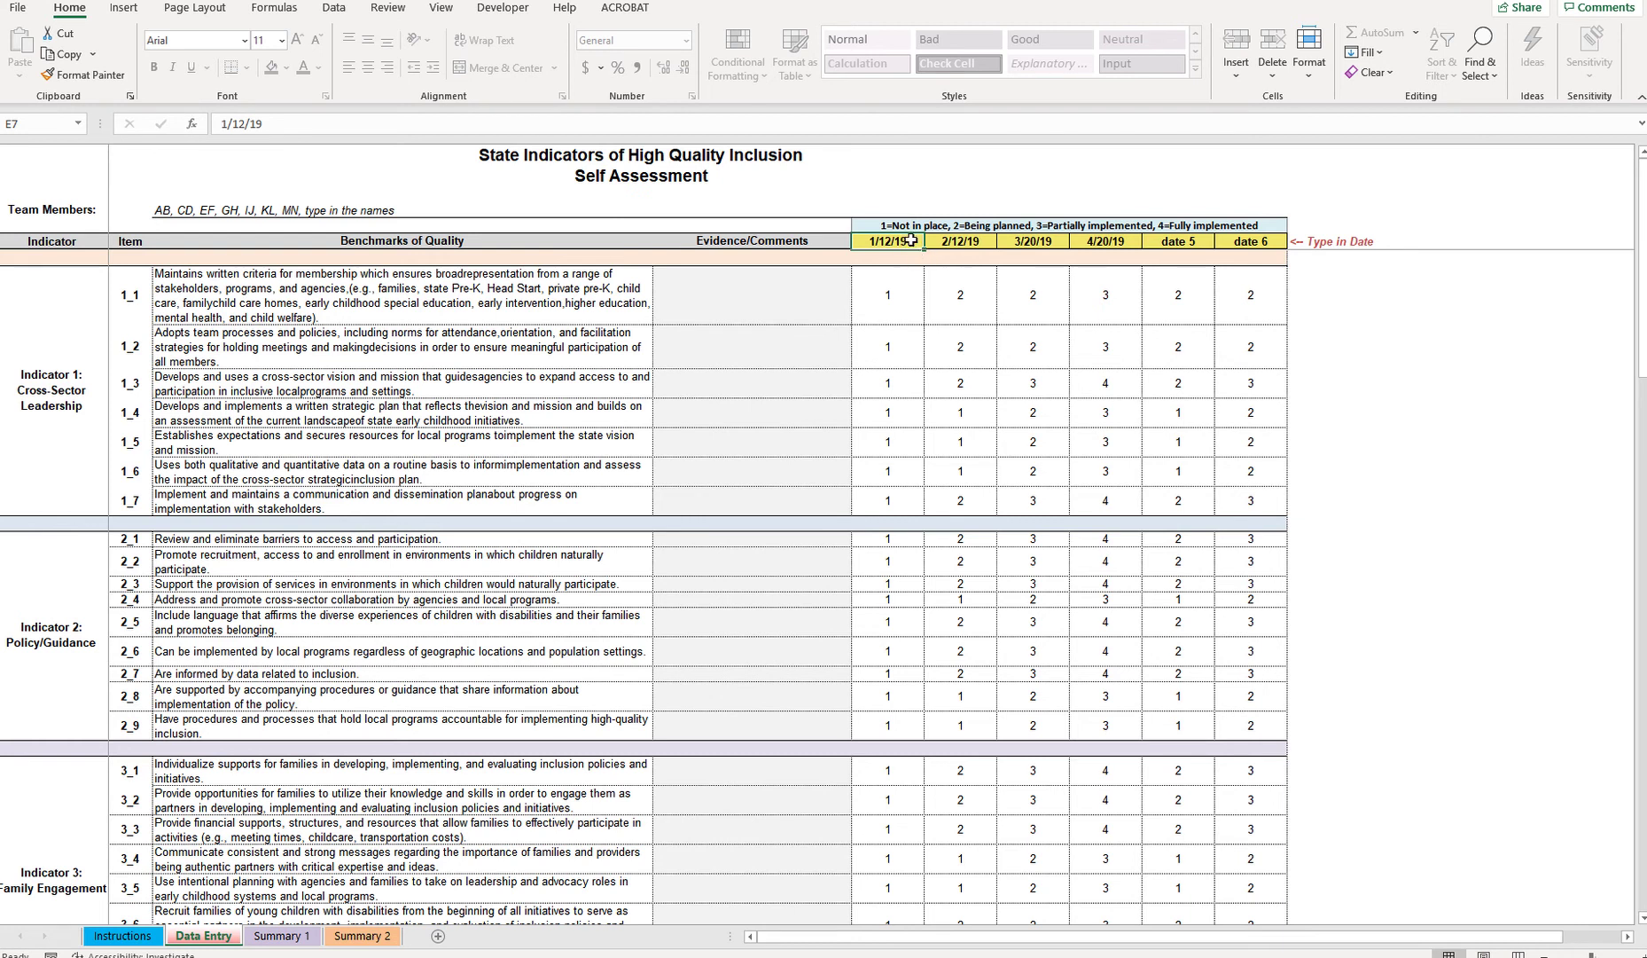
- Enter a rating of 1 for items 1_1 and 1_2 in the 1/12/19 column
click(917, 286)
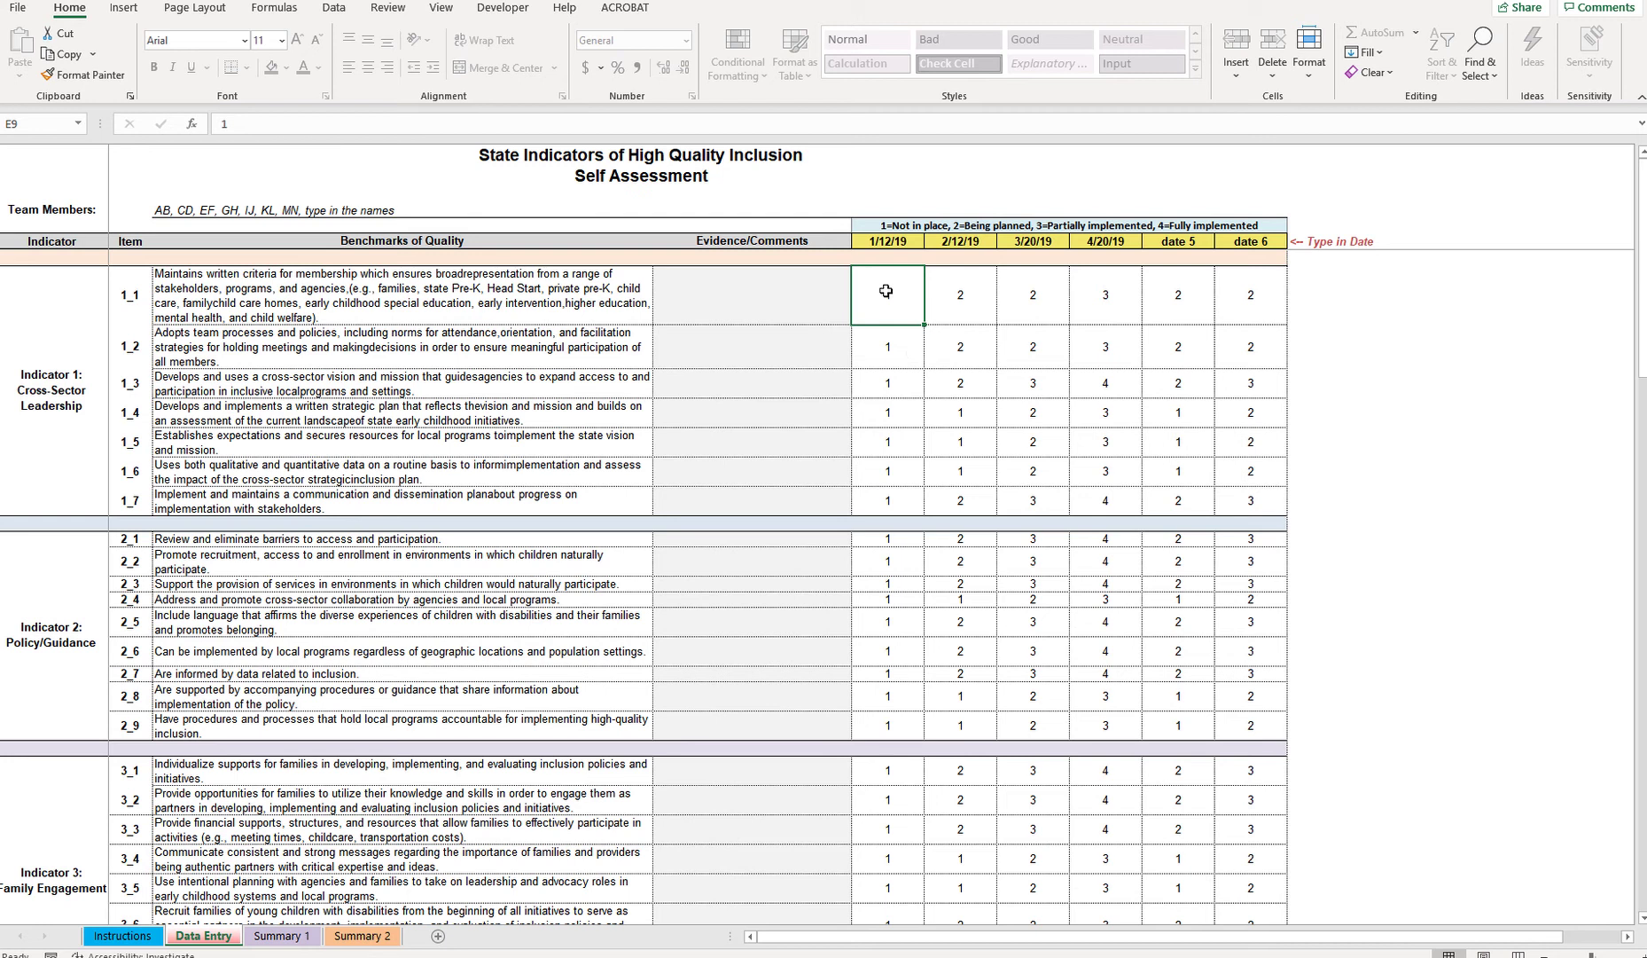
text(1)
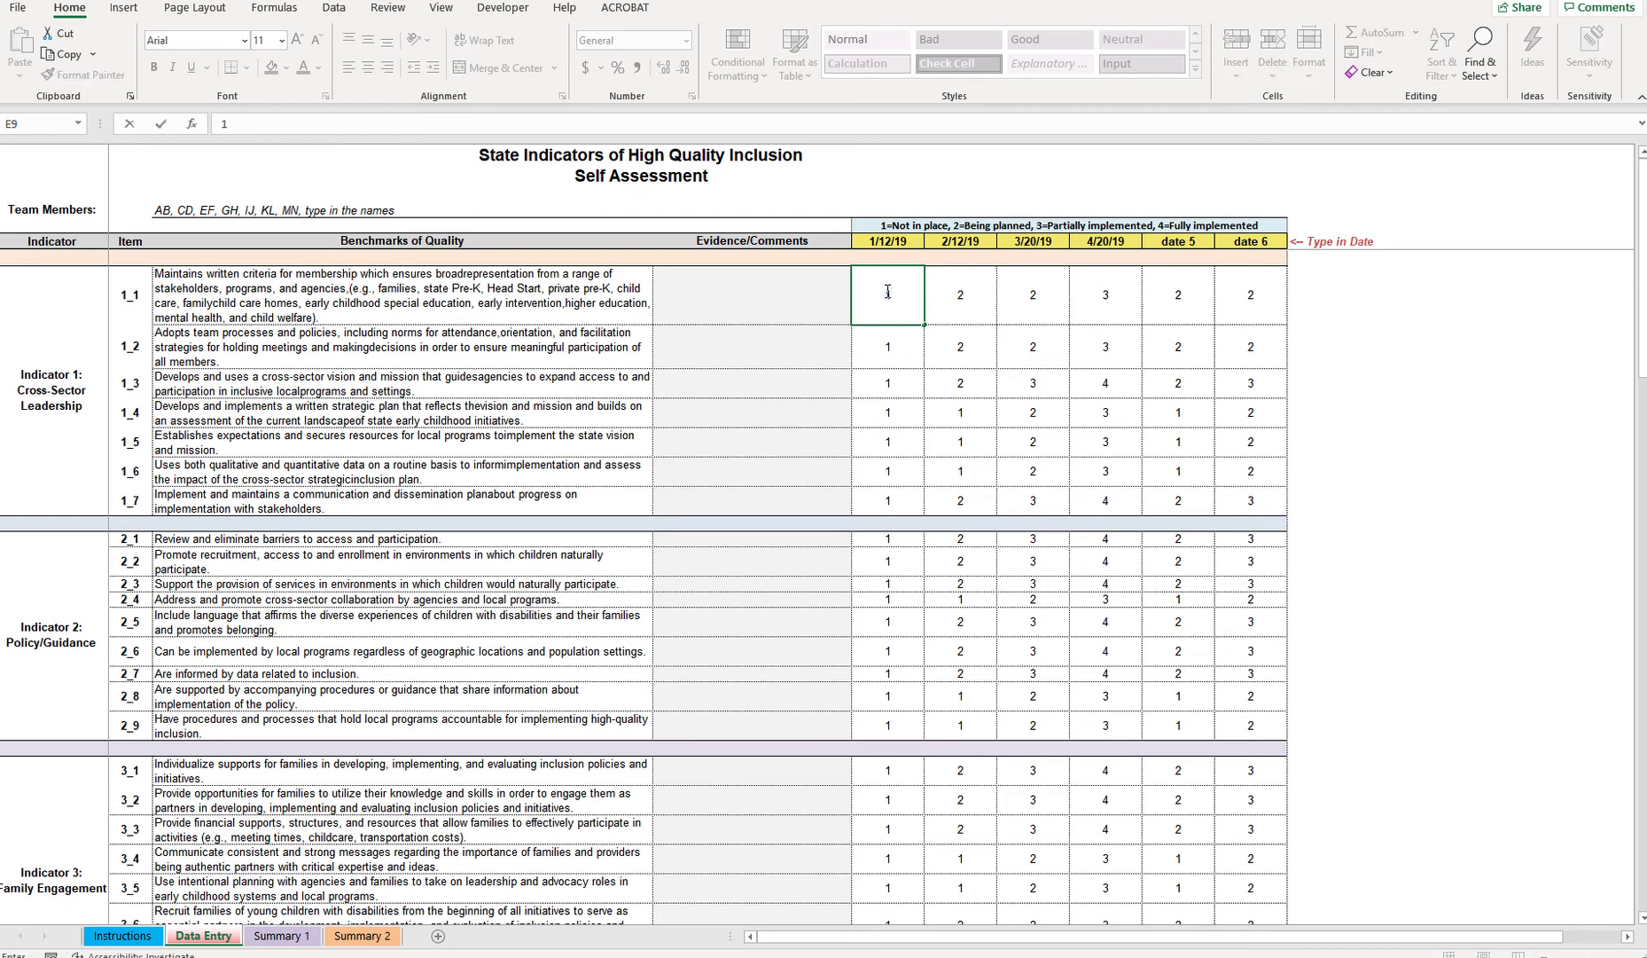
key(Return)
text(1)
key(Return)
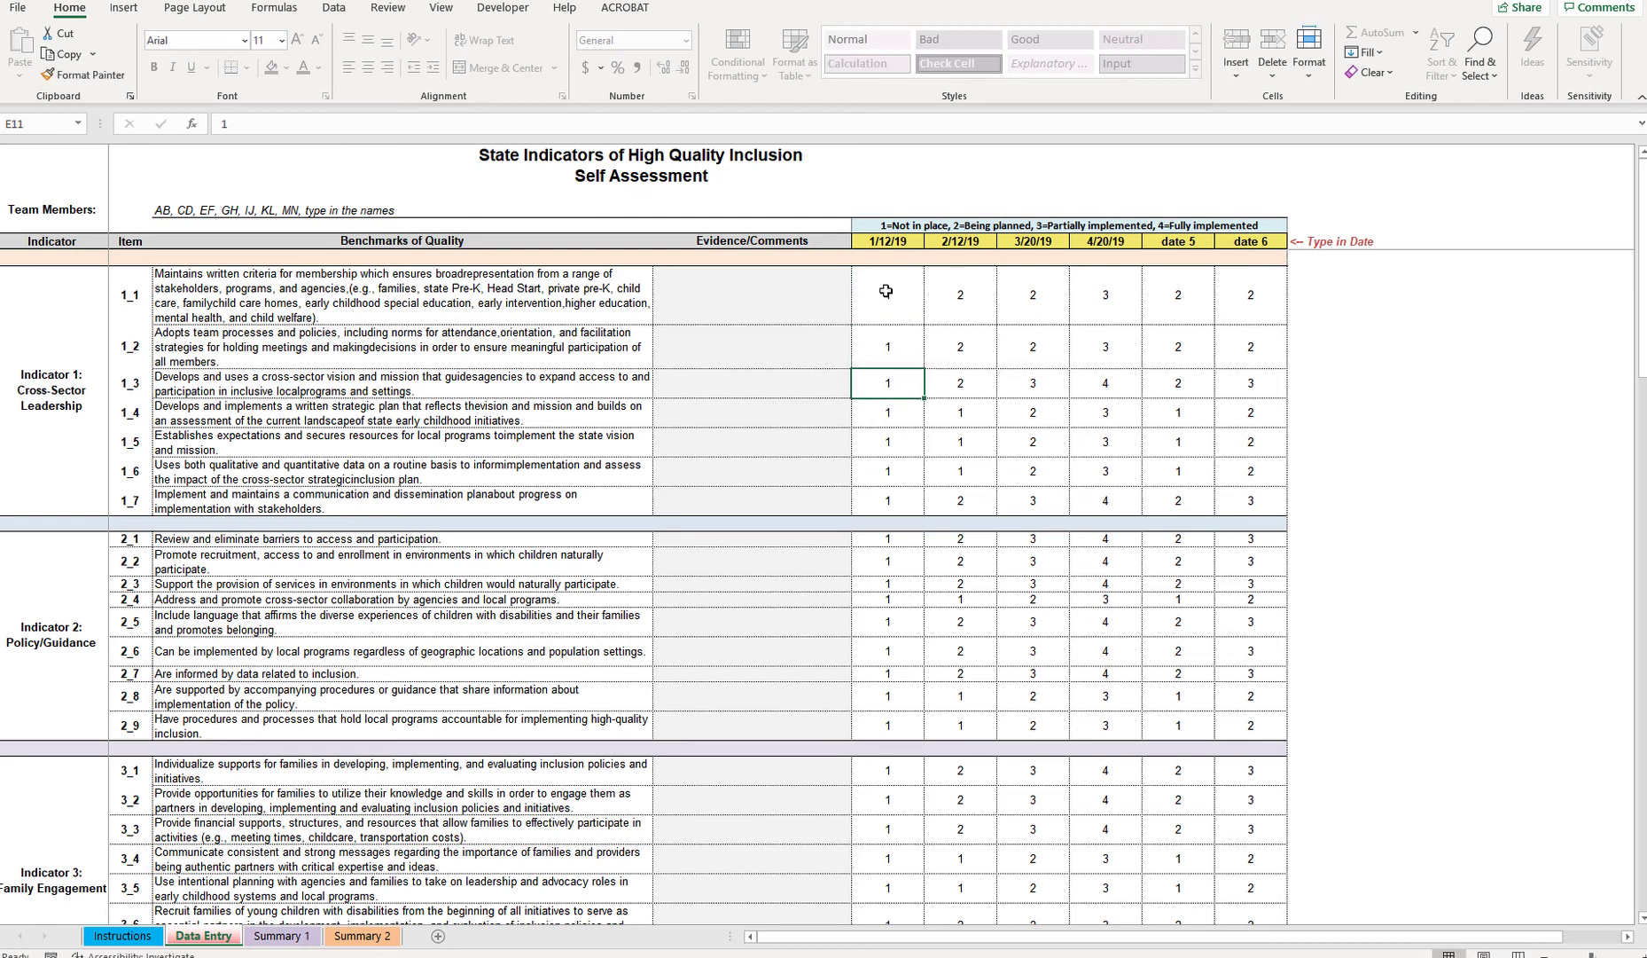
key(Return)
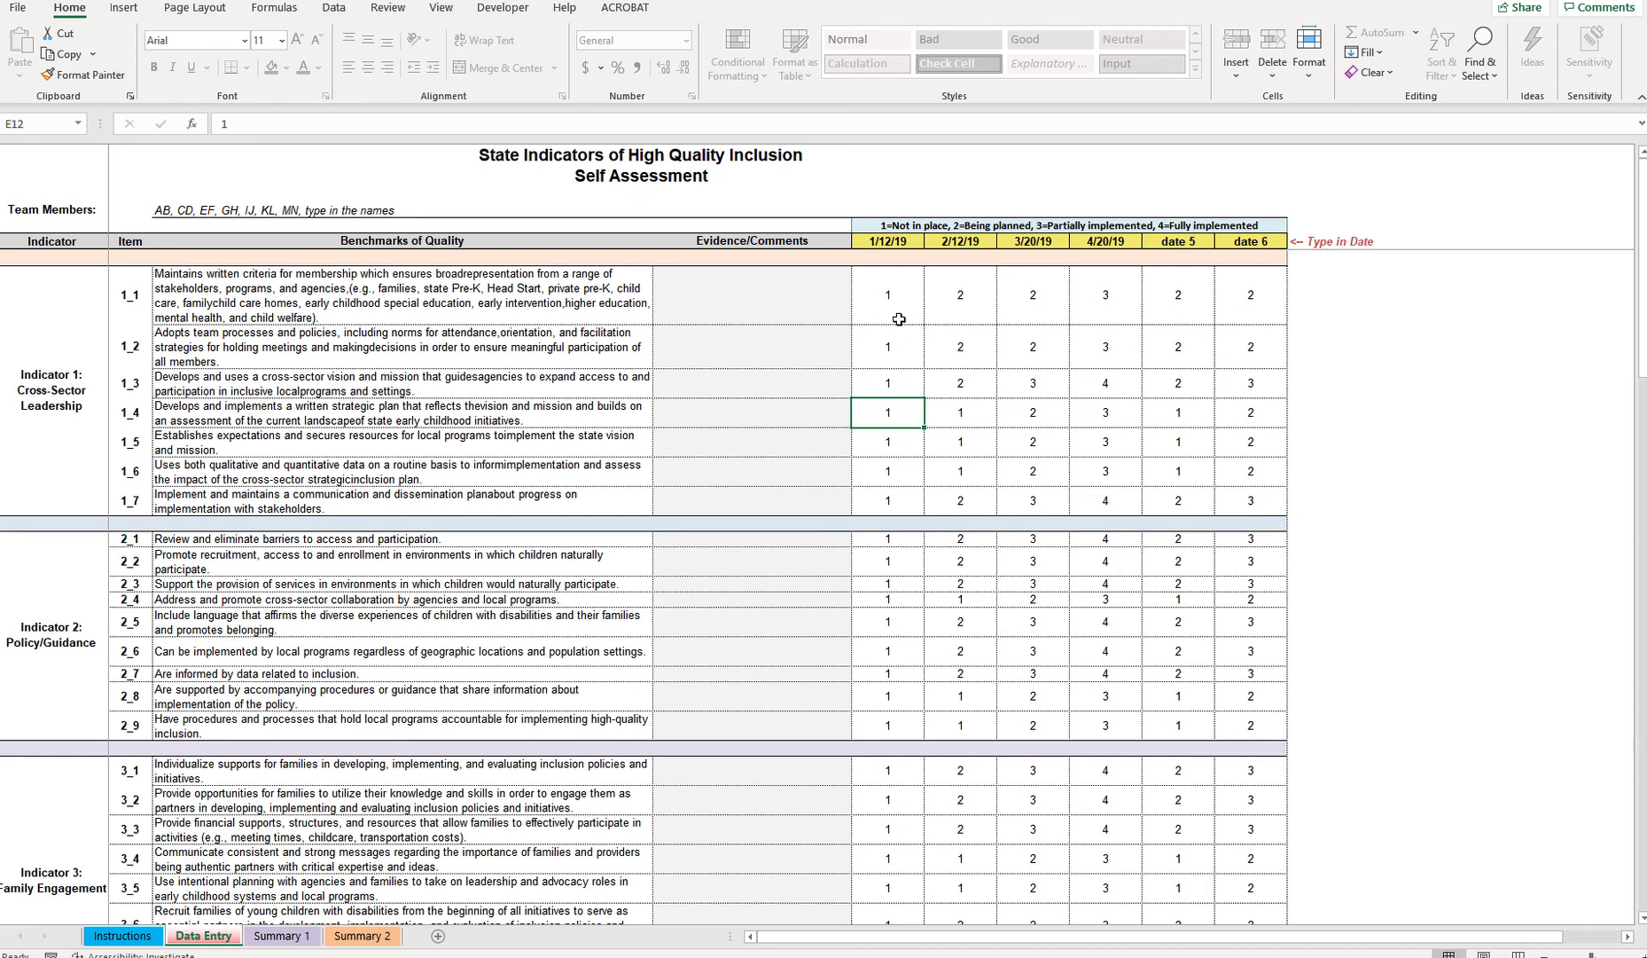
- Enter item 1_1's evidence on two lines within one cell: "1/12/19: type in evidence." and "2/12/19: evidence."
click(773, 275)
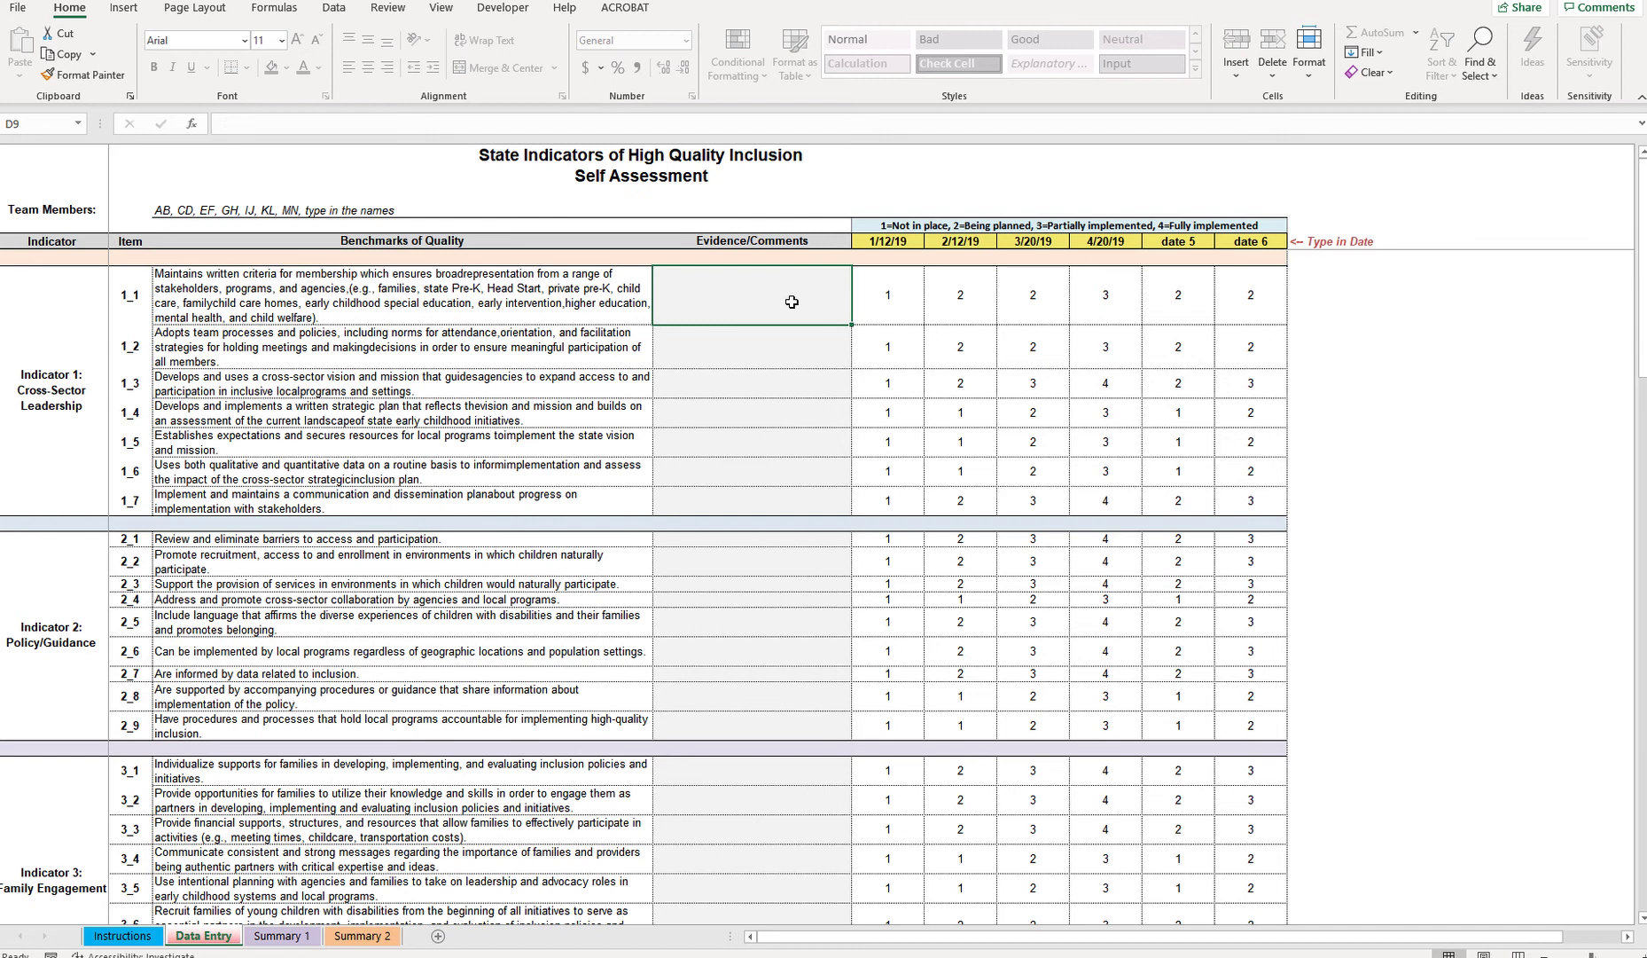
text(1/)
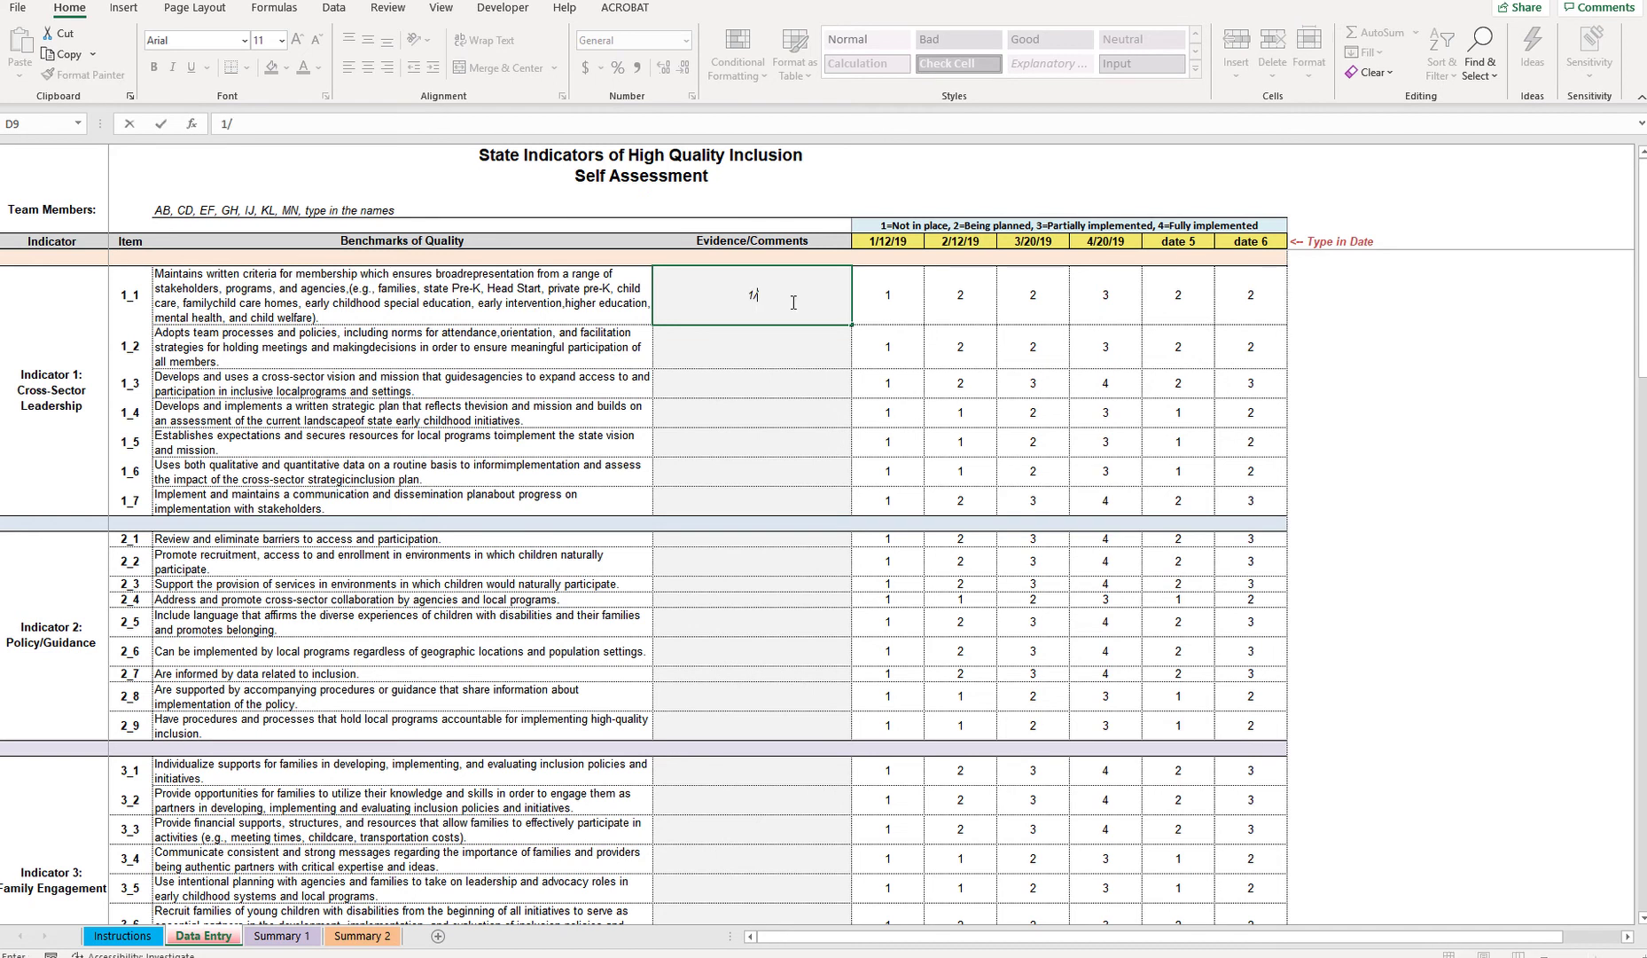
text(12/19: type in evidence.)
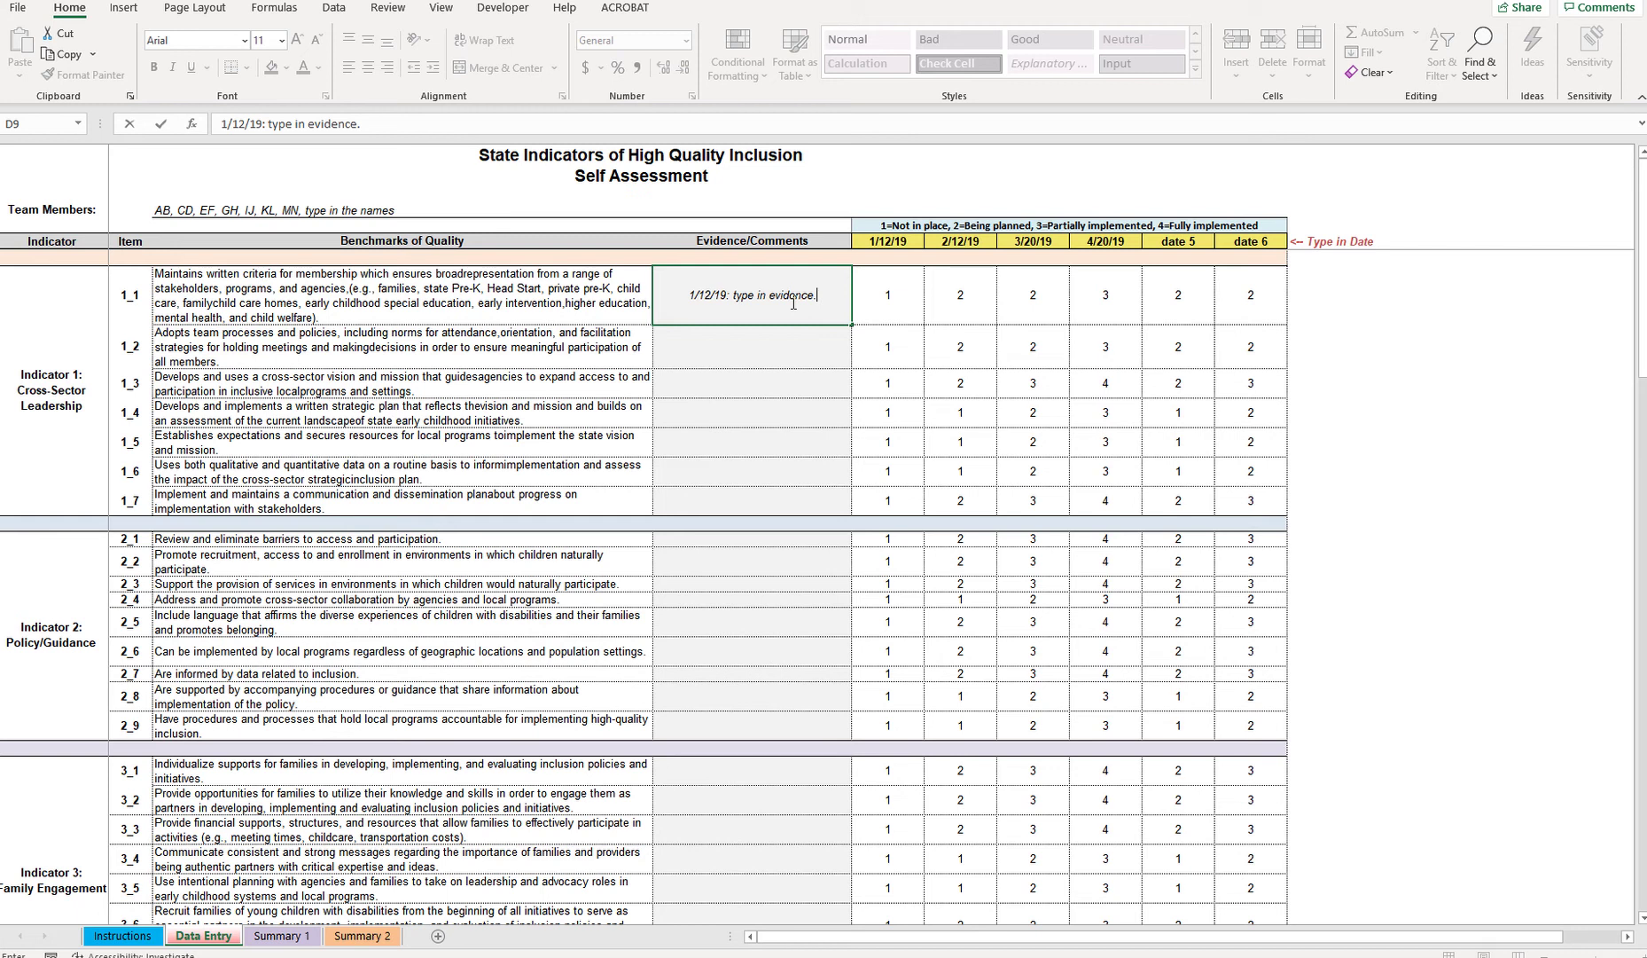
key(alt)
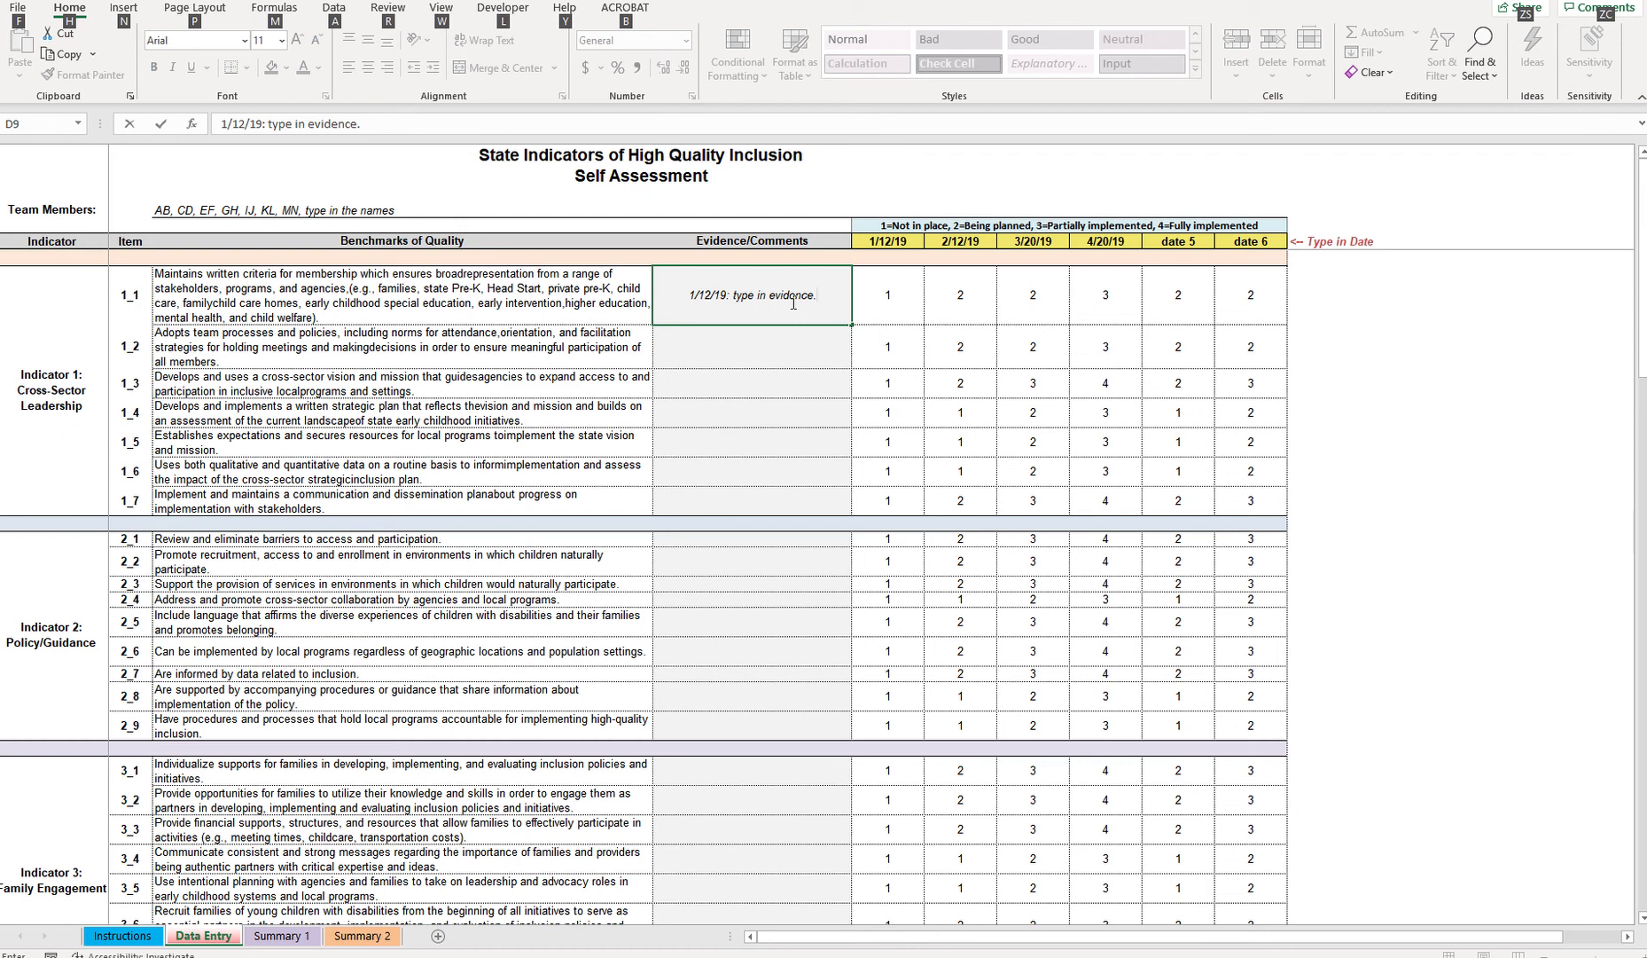
key(alt+Return)
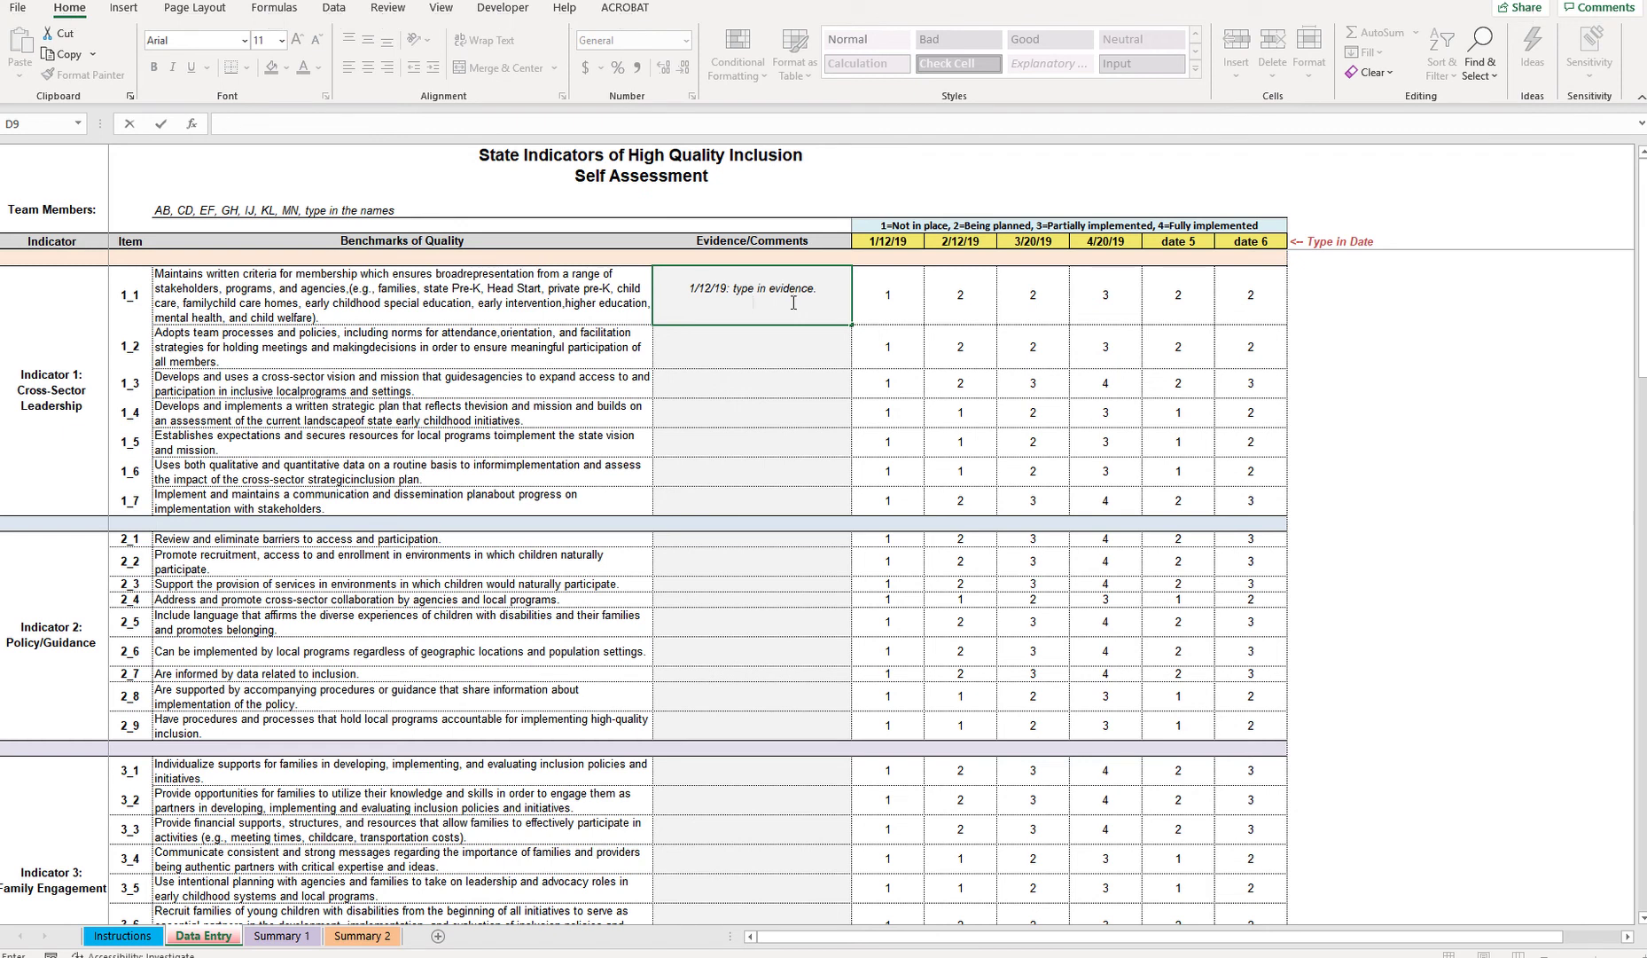
text(2/12/19: evidence)
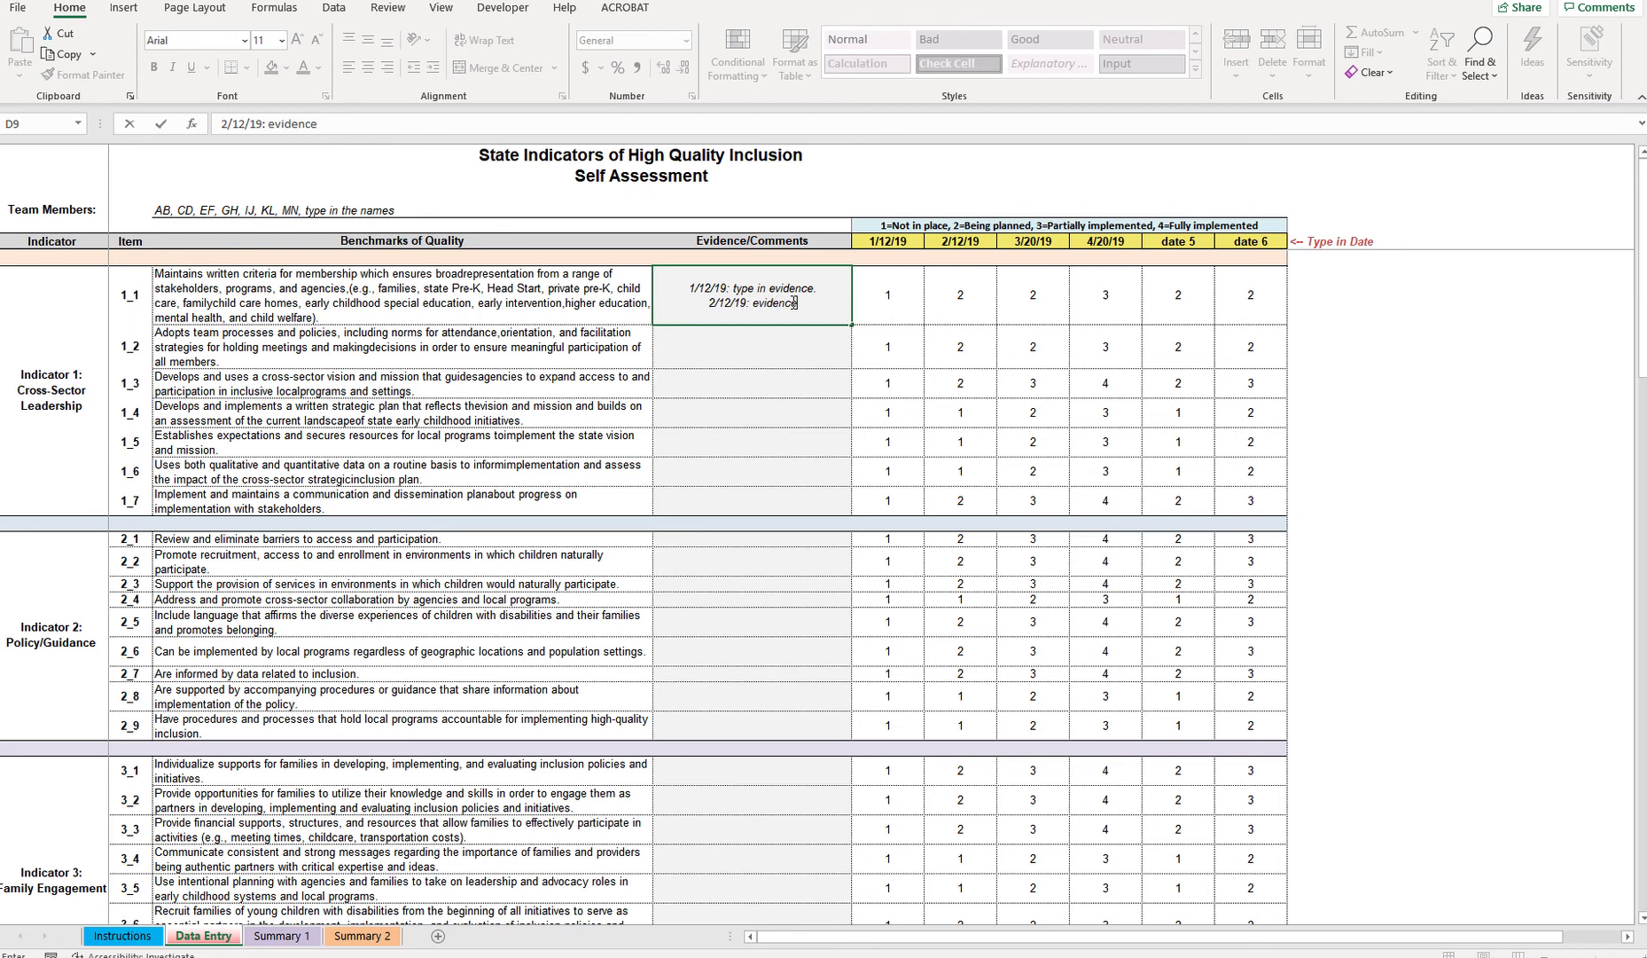
text(.)
key(Return)
click(787, 306)
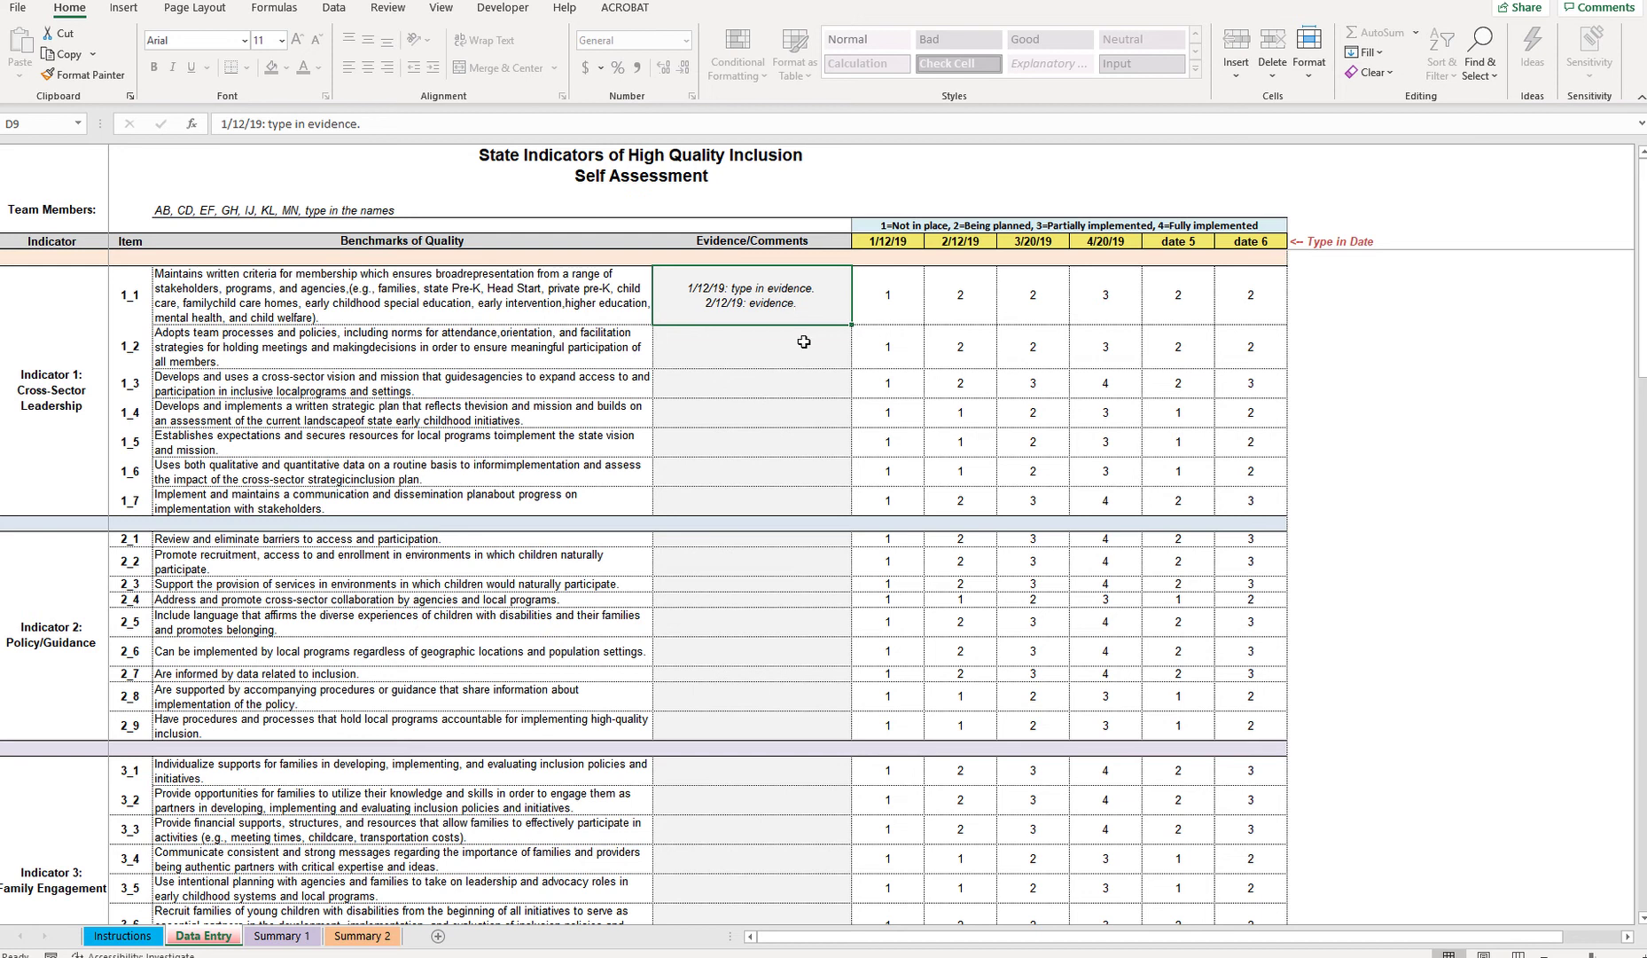
click(804, 341)
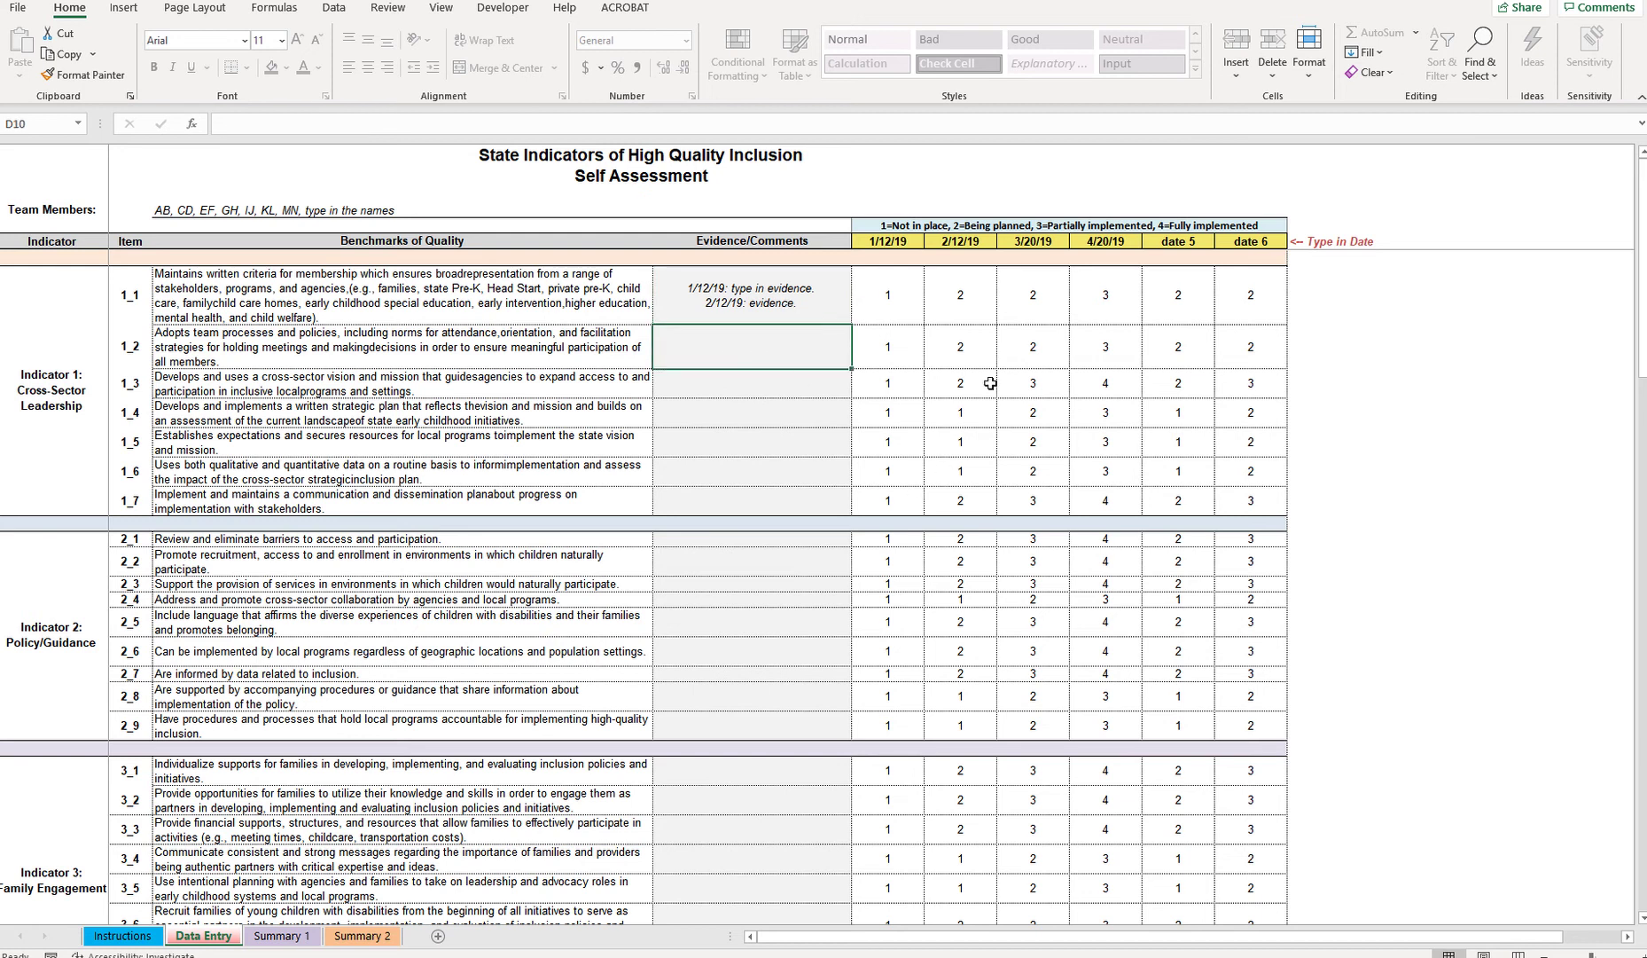
- Review the item ratings on the Data Entry sheet from Indicator 1 through Indicator 12
click(885, 296)
scroll(866, 768, down, 6)
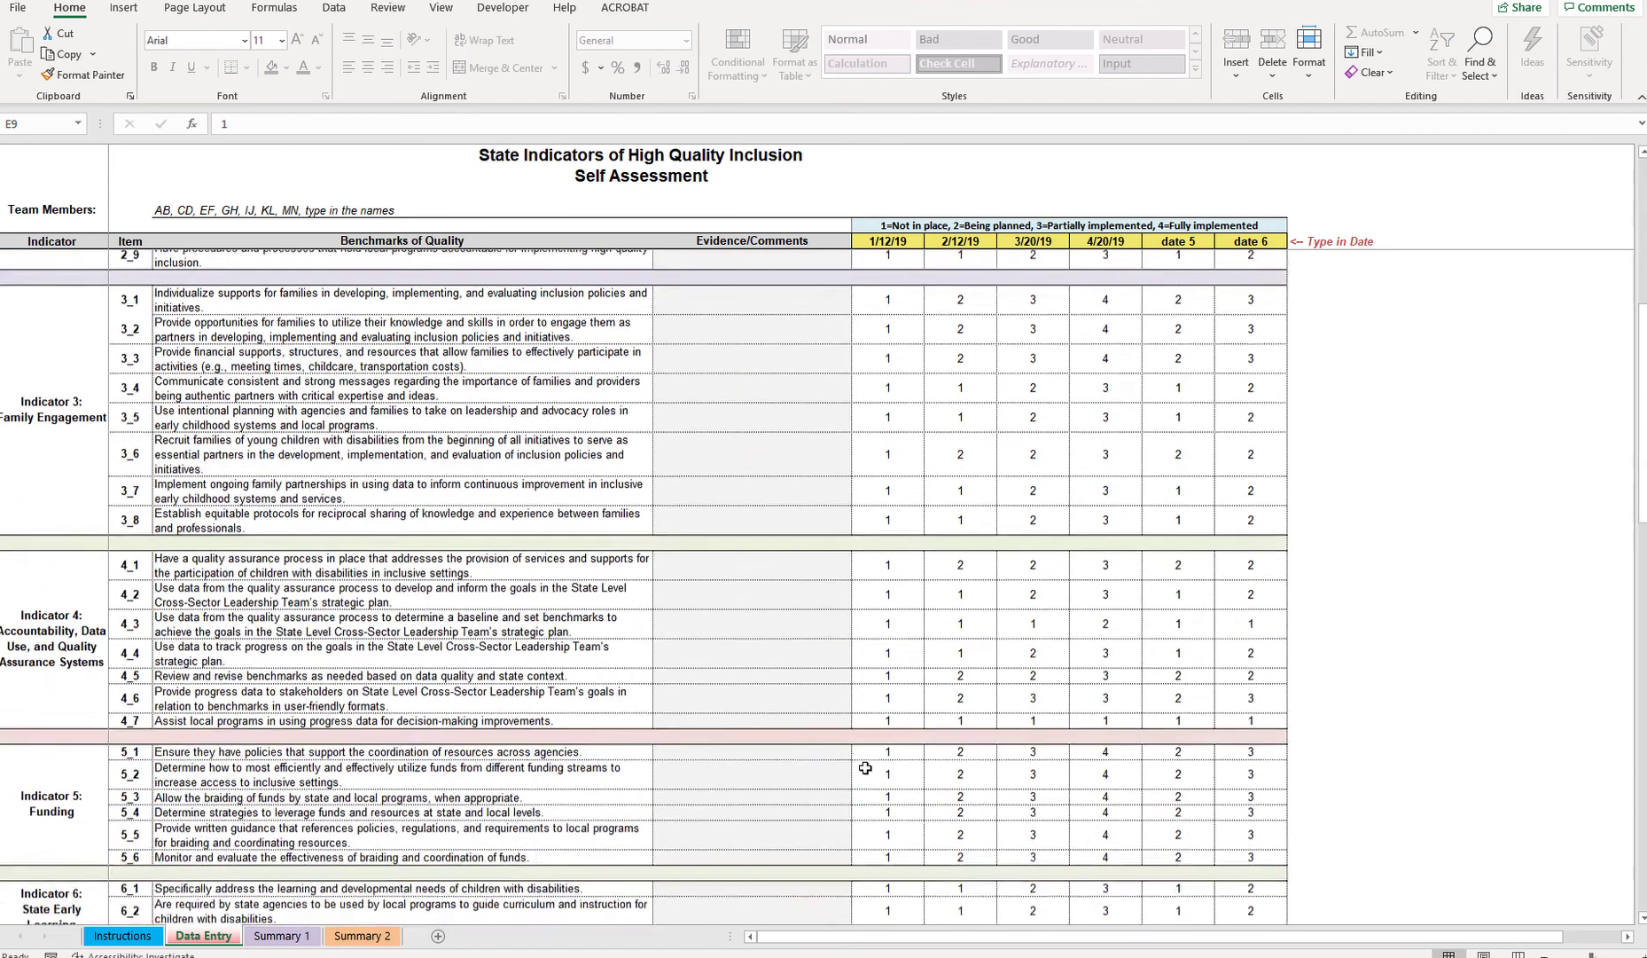
scroll(865, 768, down, 4)
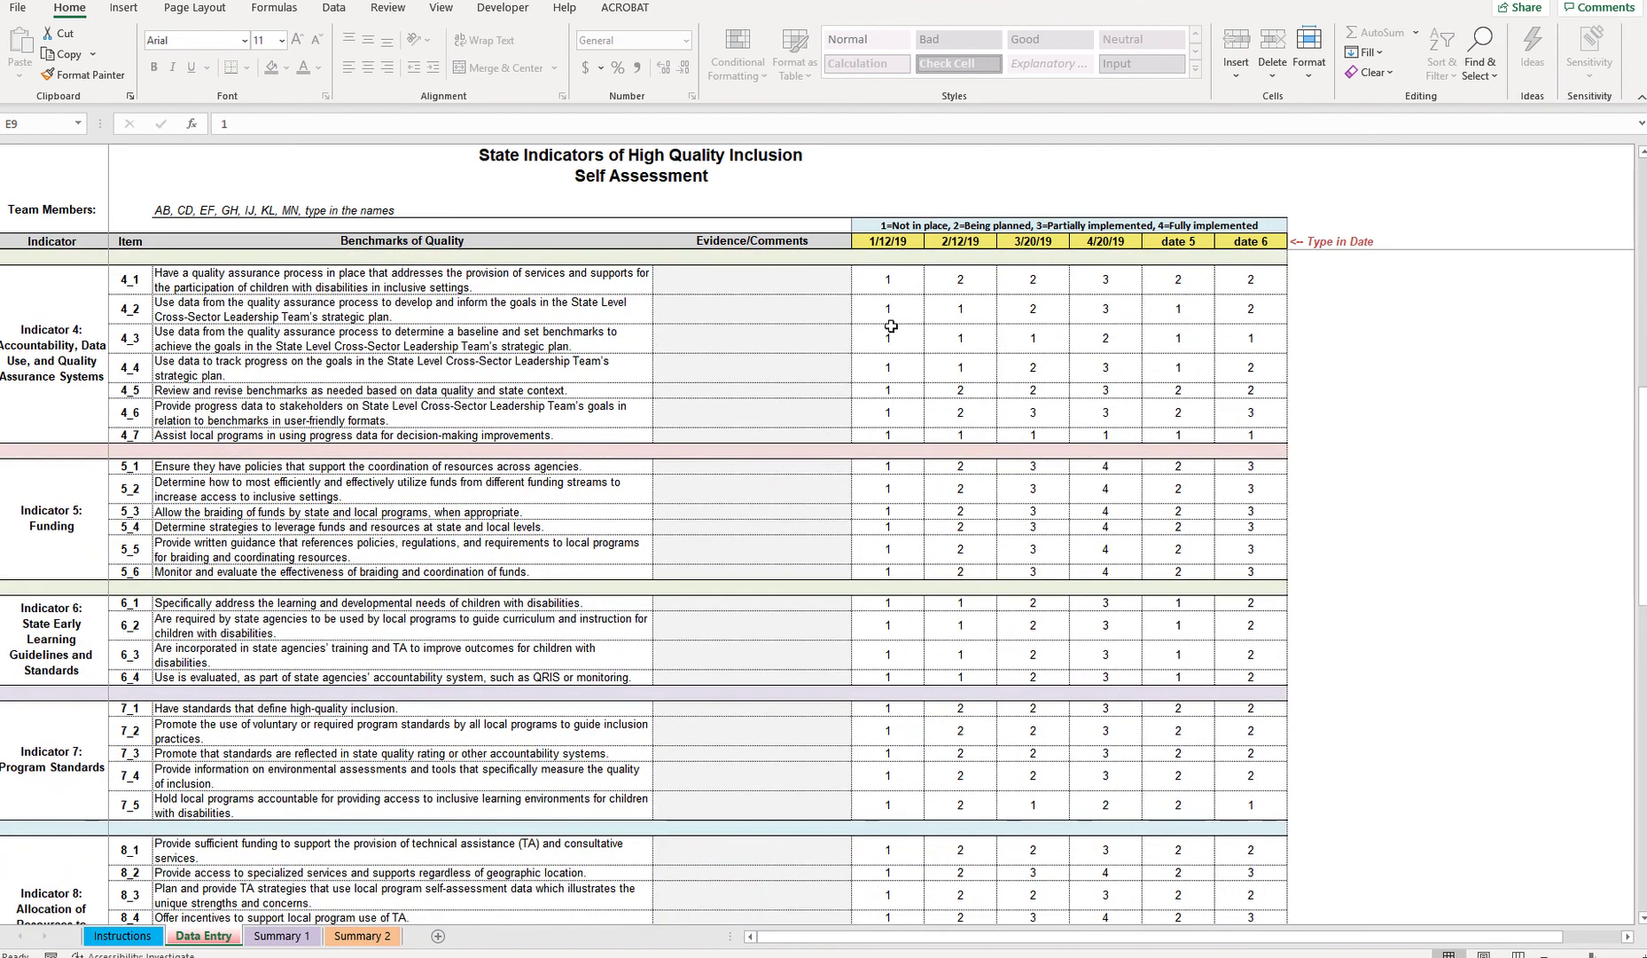
scroll(890, 435, down, 7)
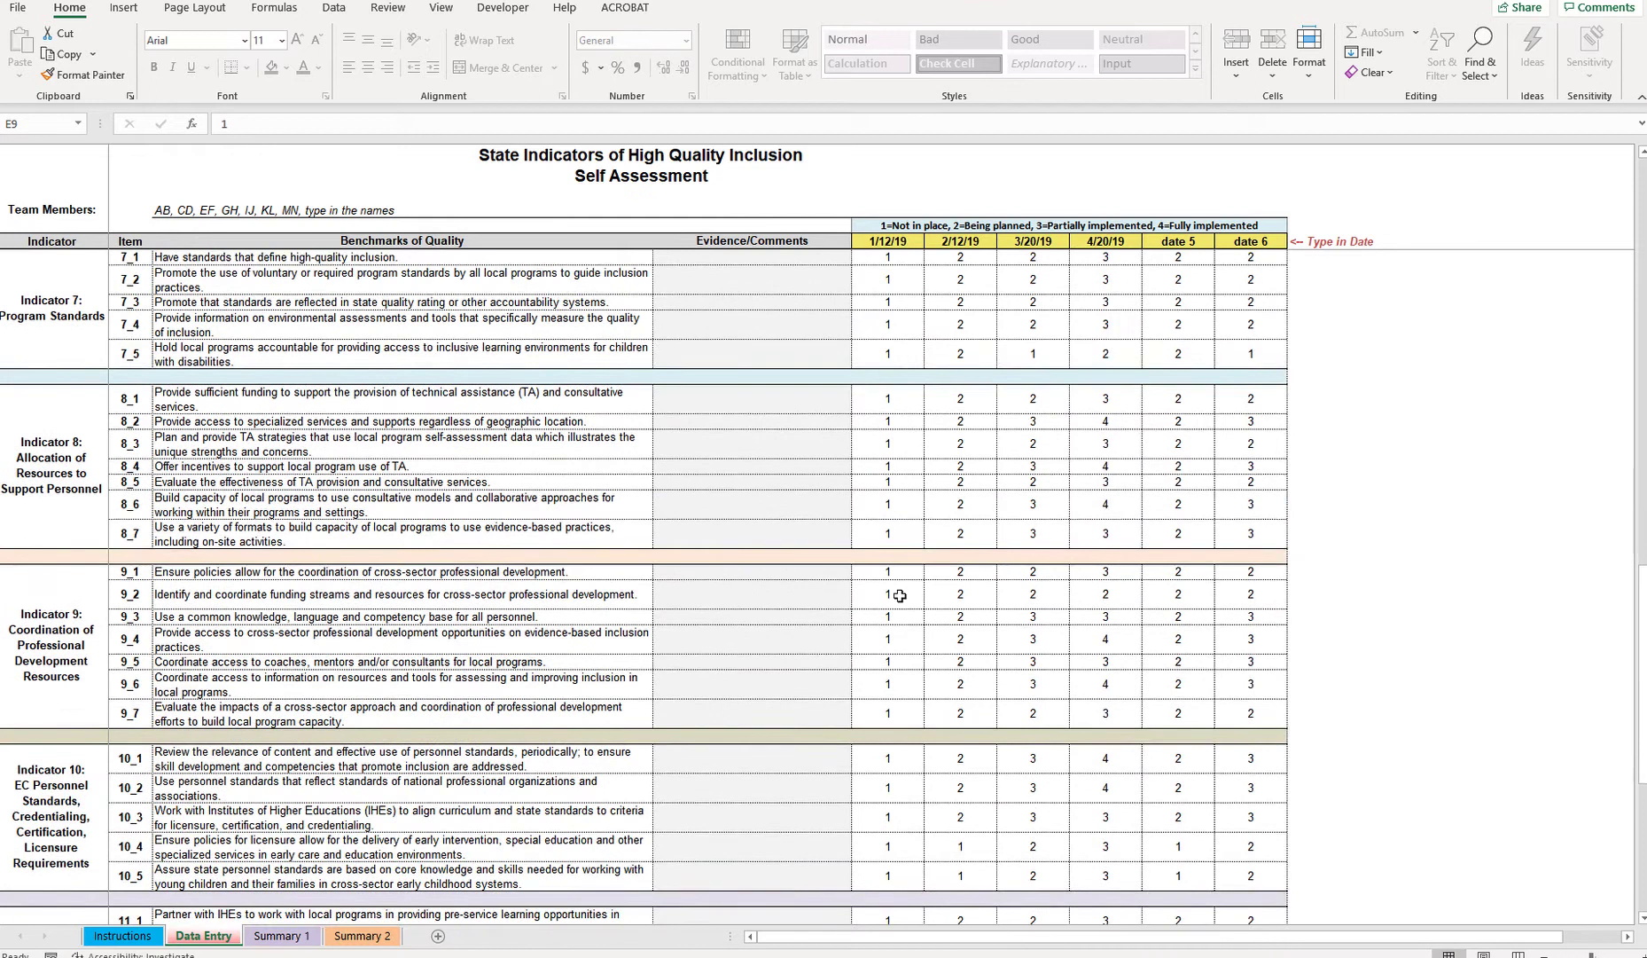
scroll(901, 593, down, 8)
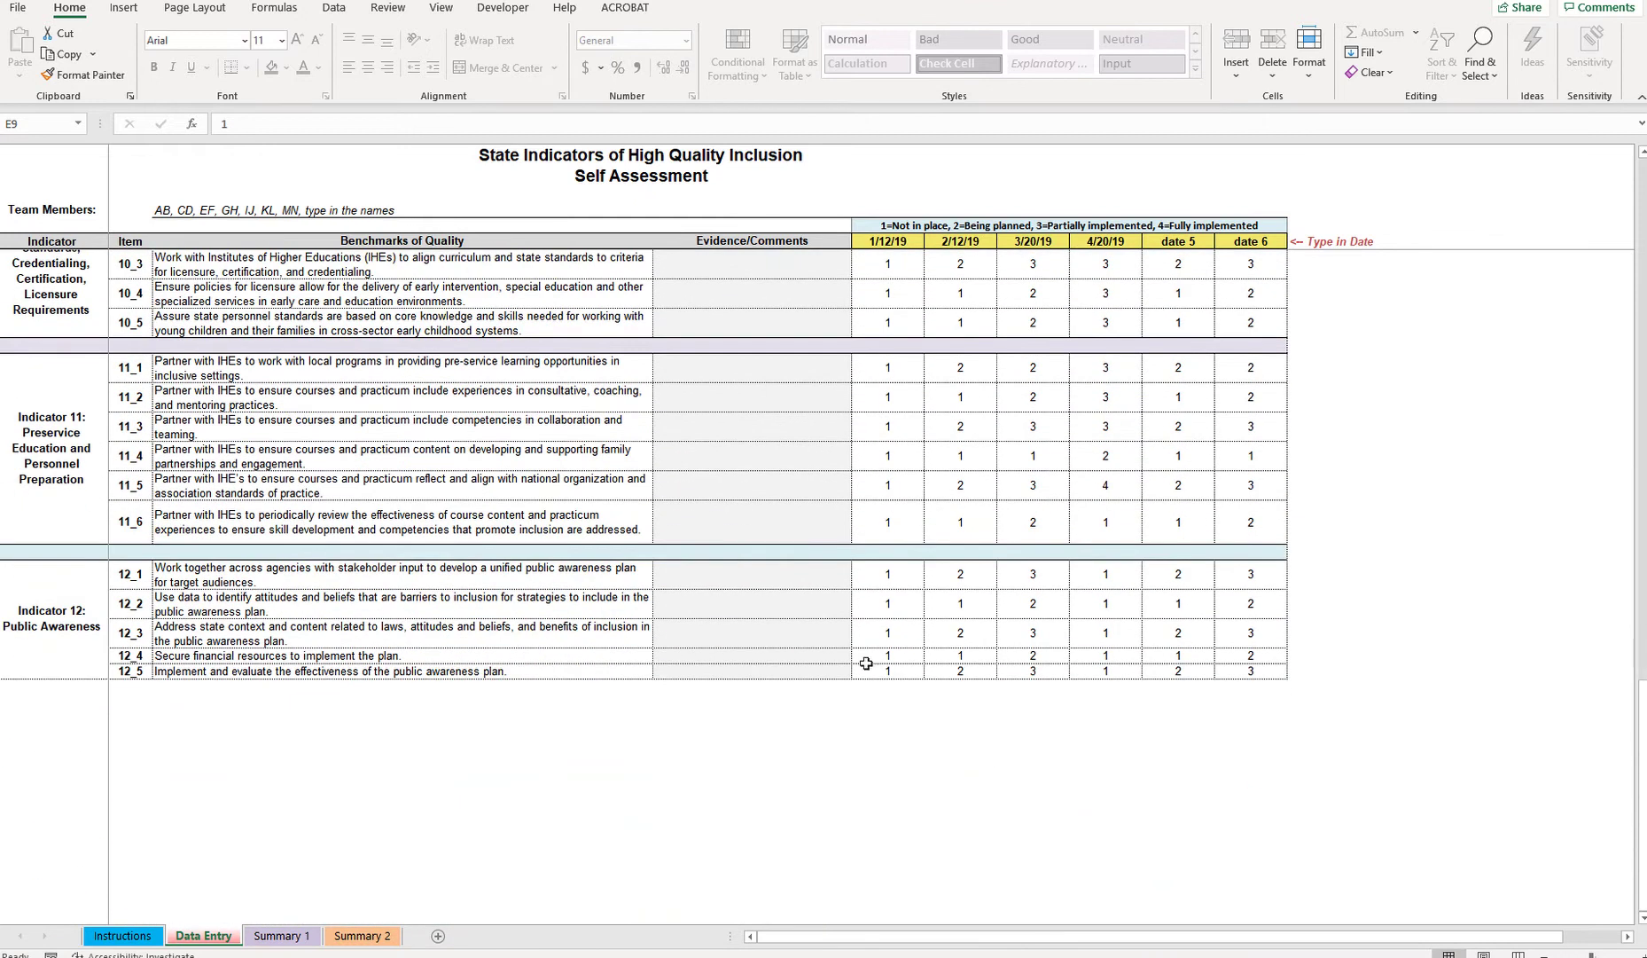
scroll(876, 671, up, 20)
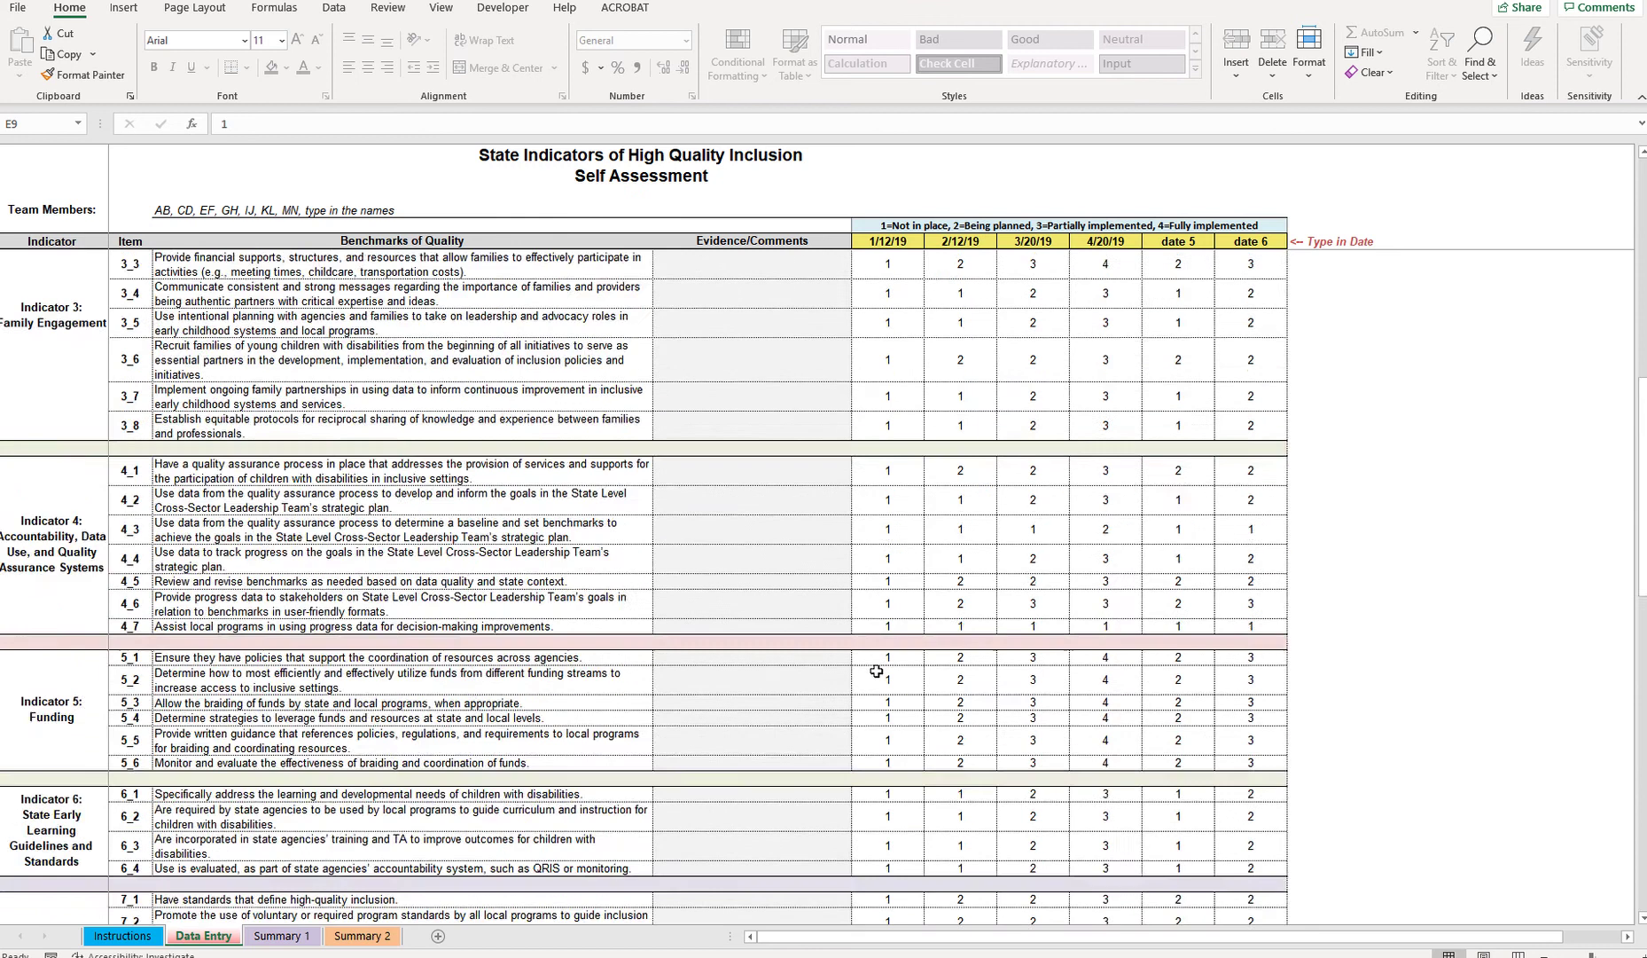
- Open the Summary 1 sheet and examine the stacked chart's implementation levels for each assessment date
click(294, 937)
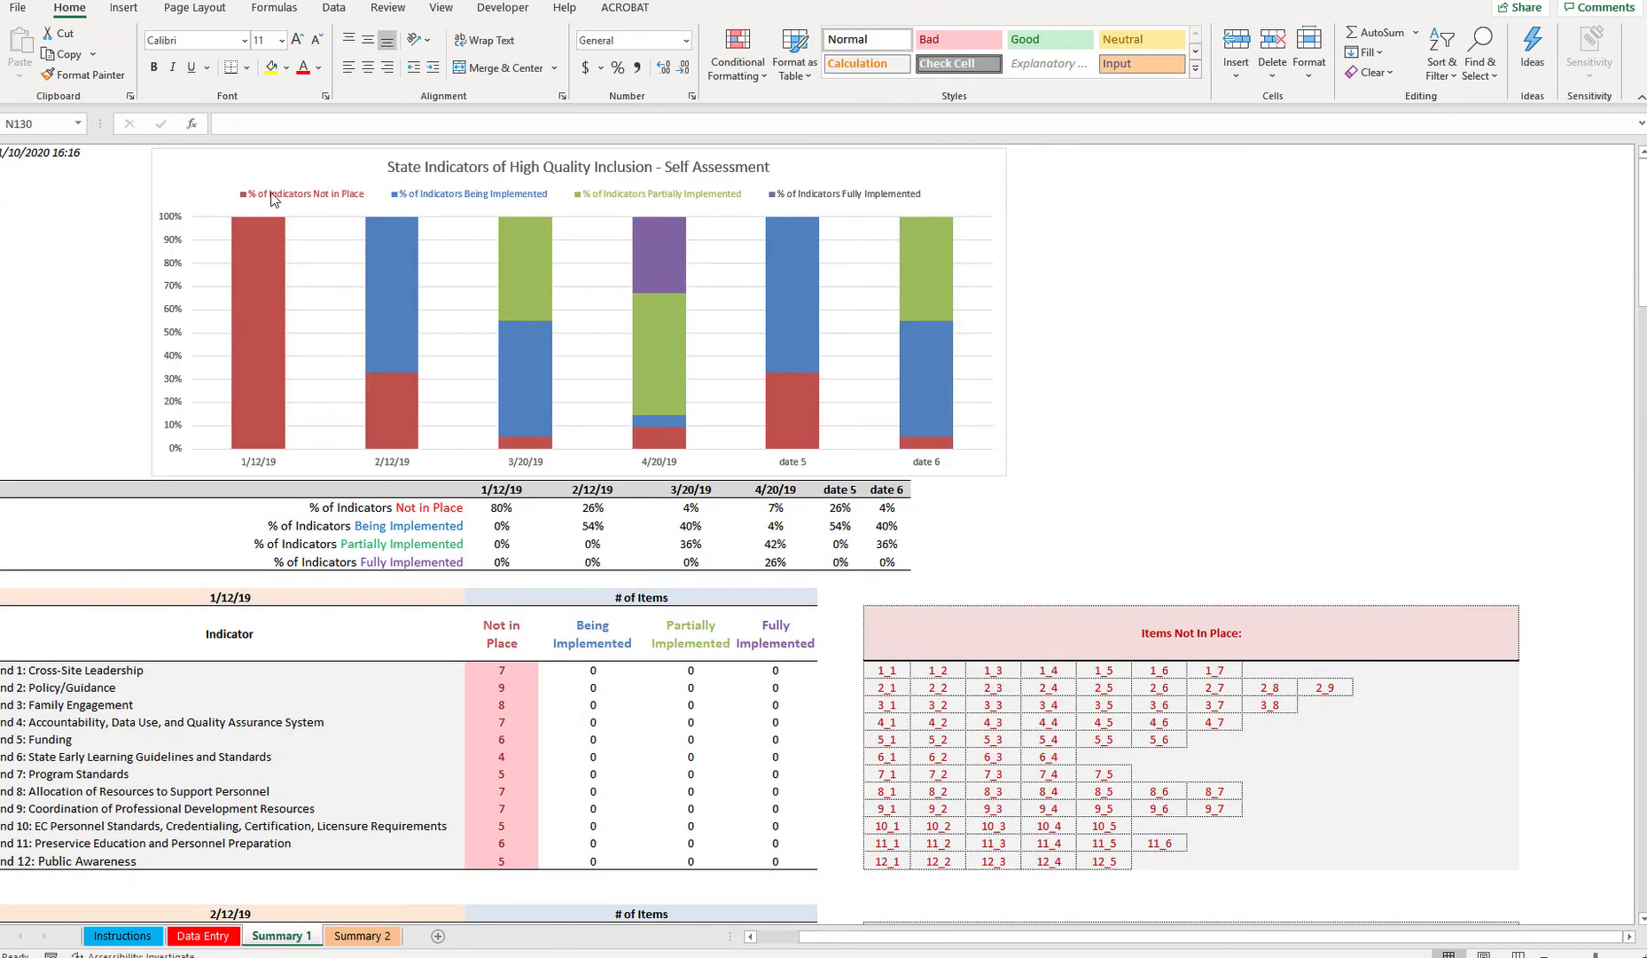
click(276, 165)
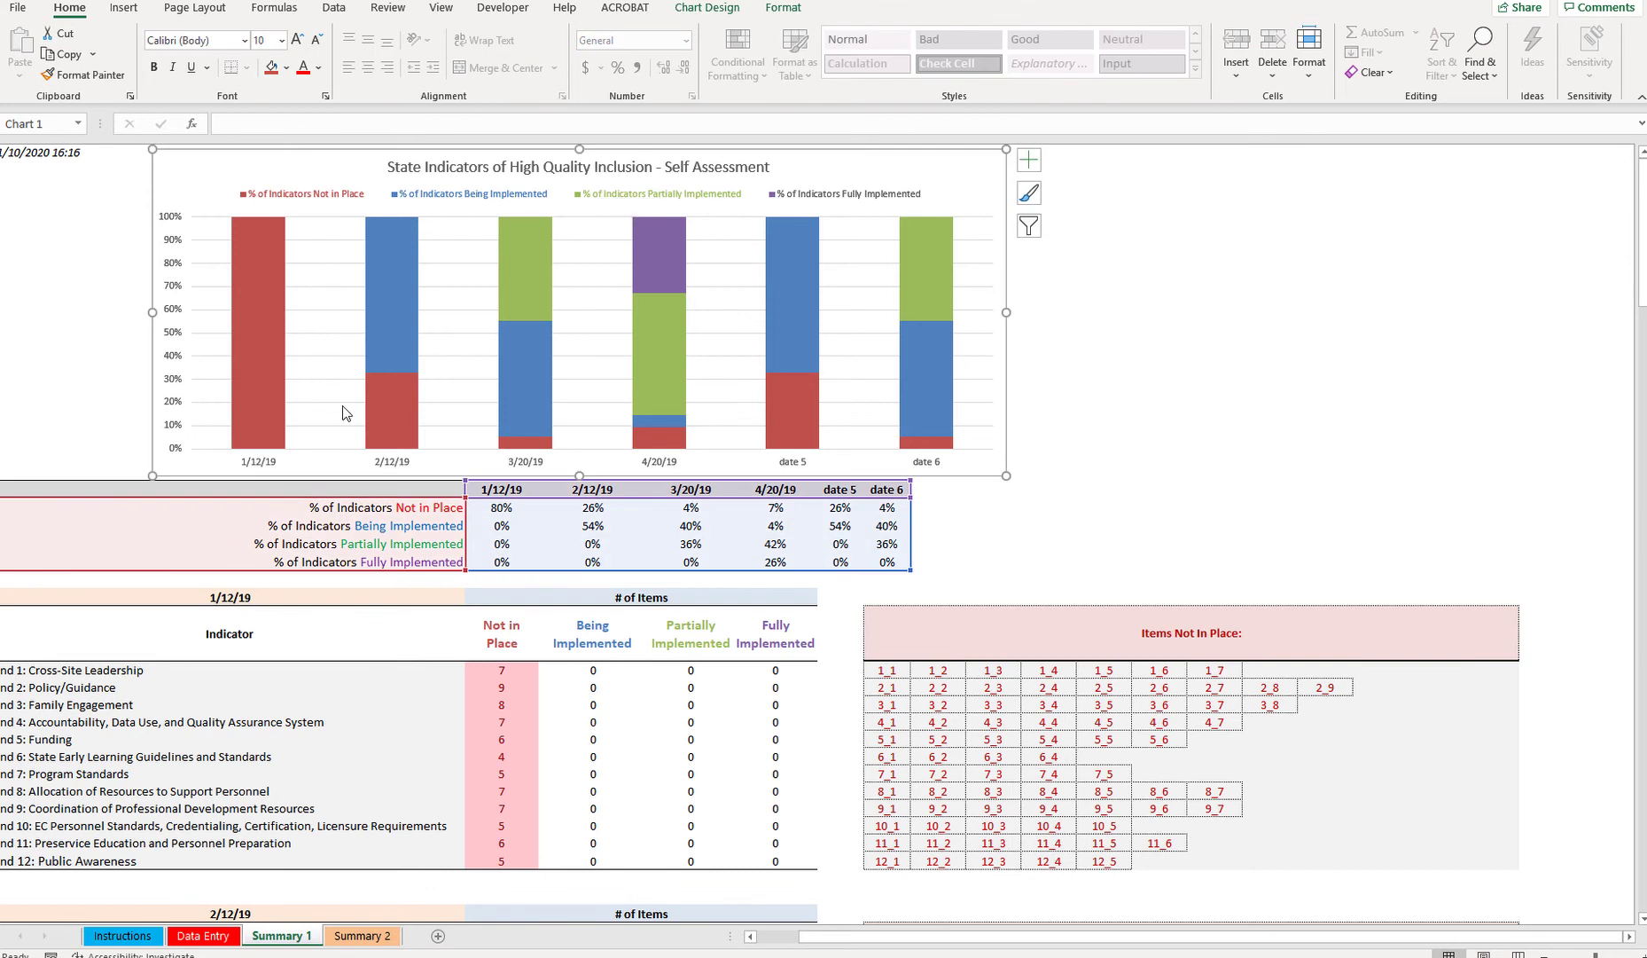
mouse_move(267, 427)
mouse_move(538, 280)
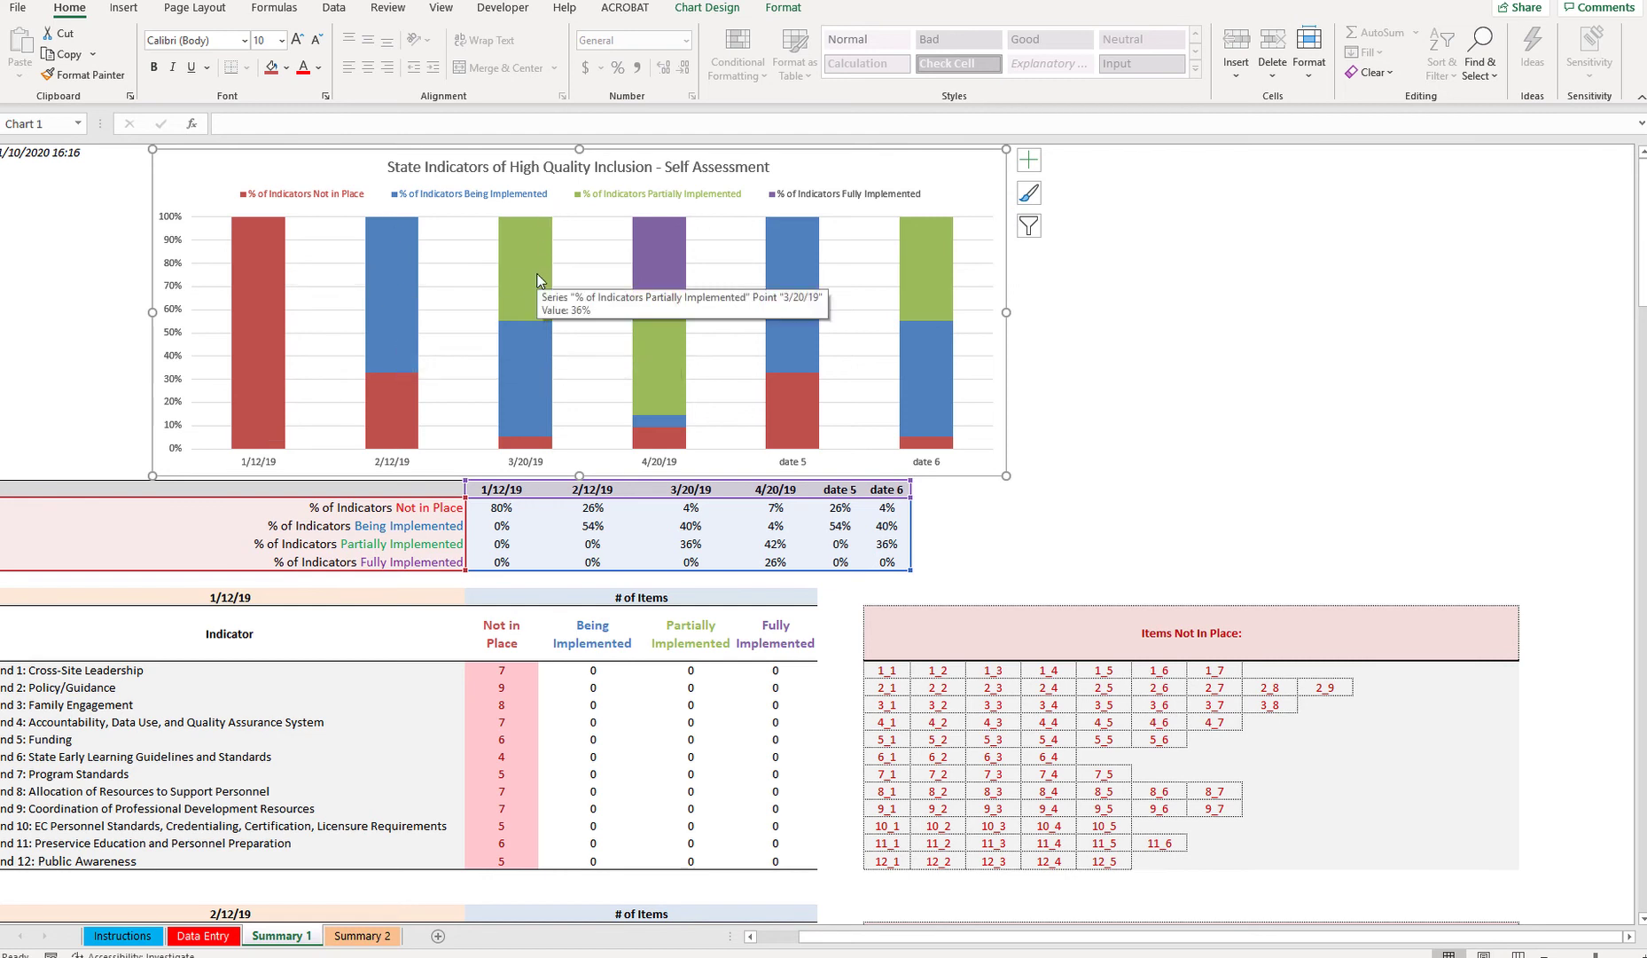
mouse_move(647, 255)
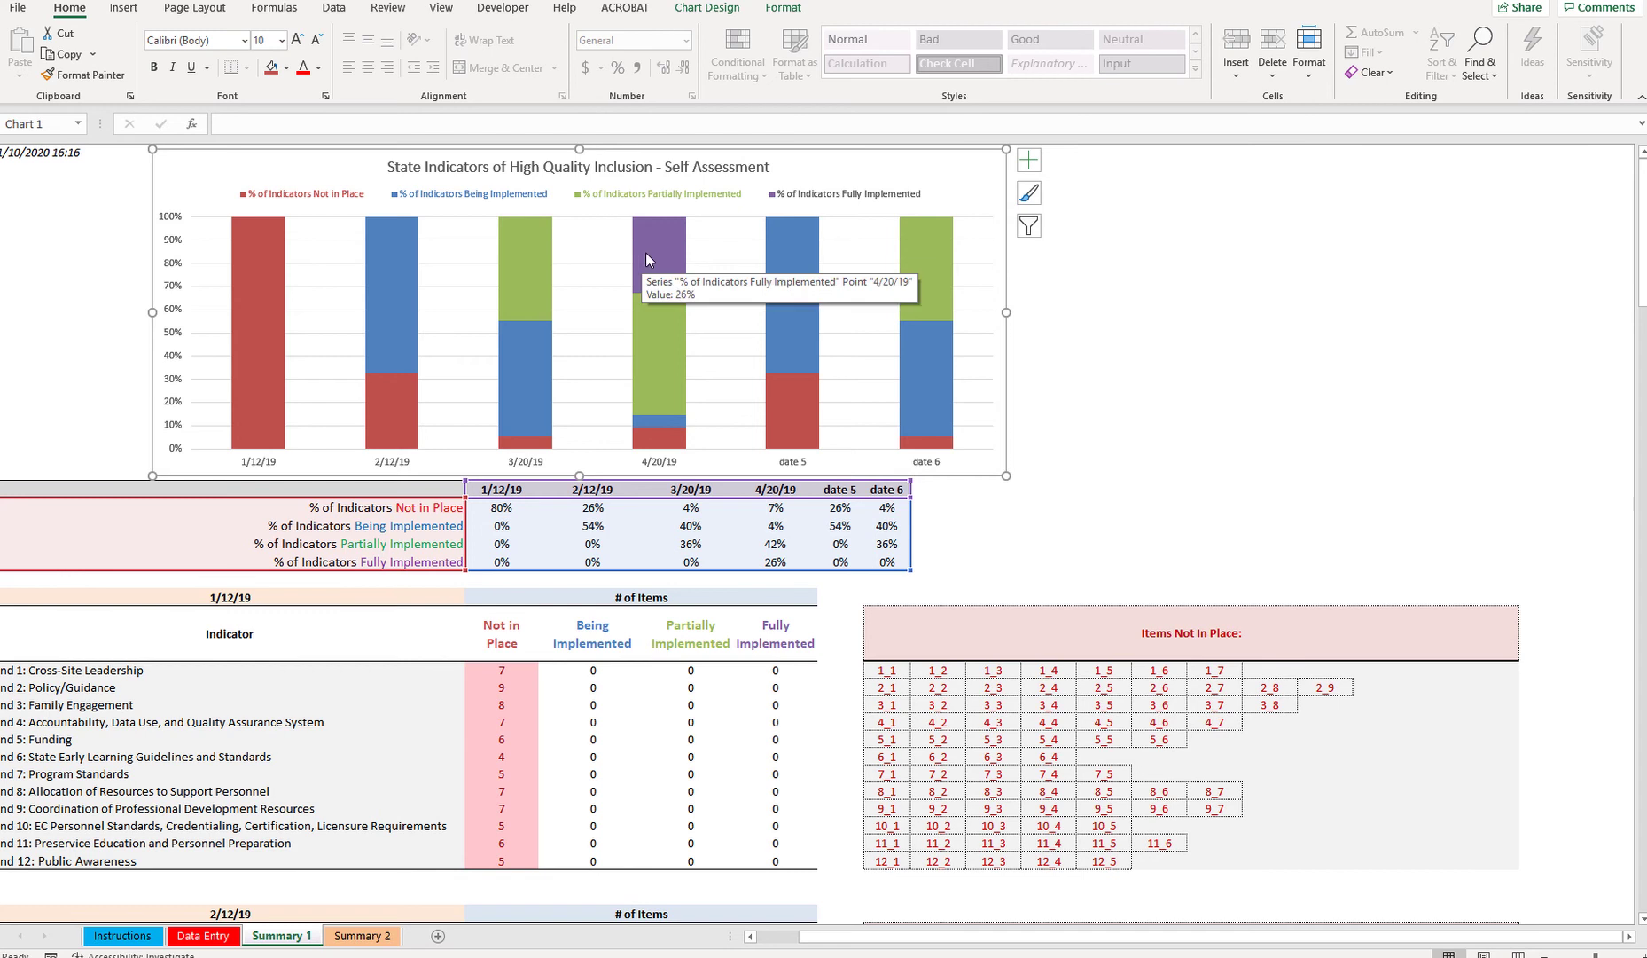
click(1214, 327)
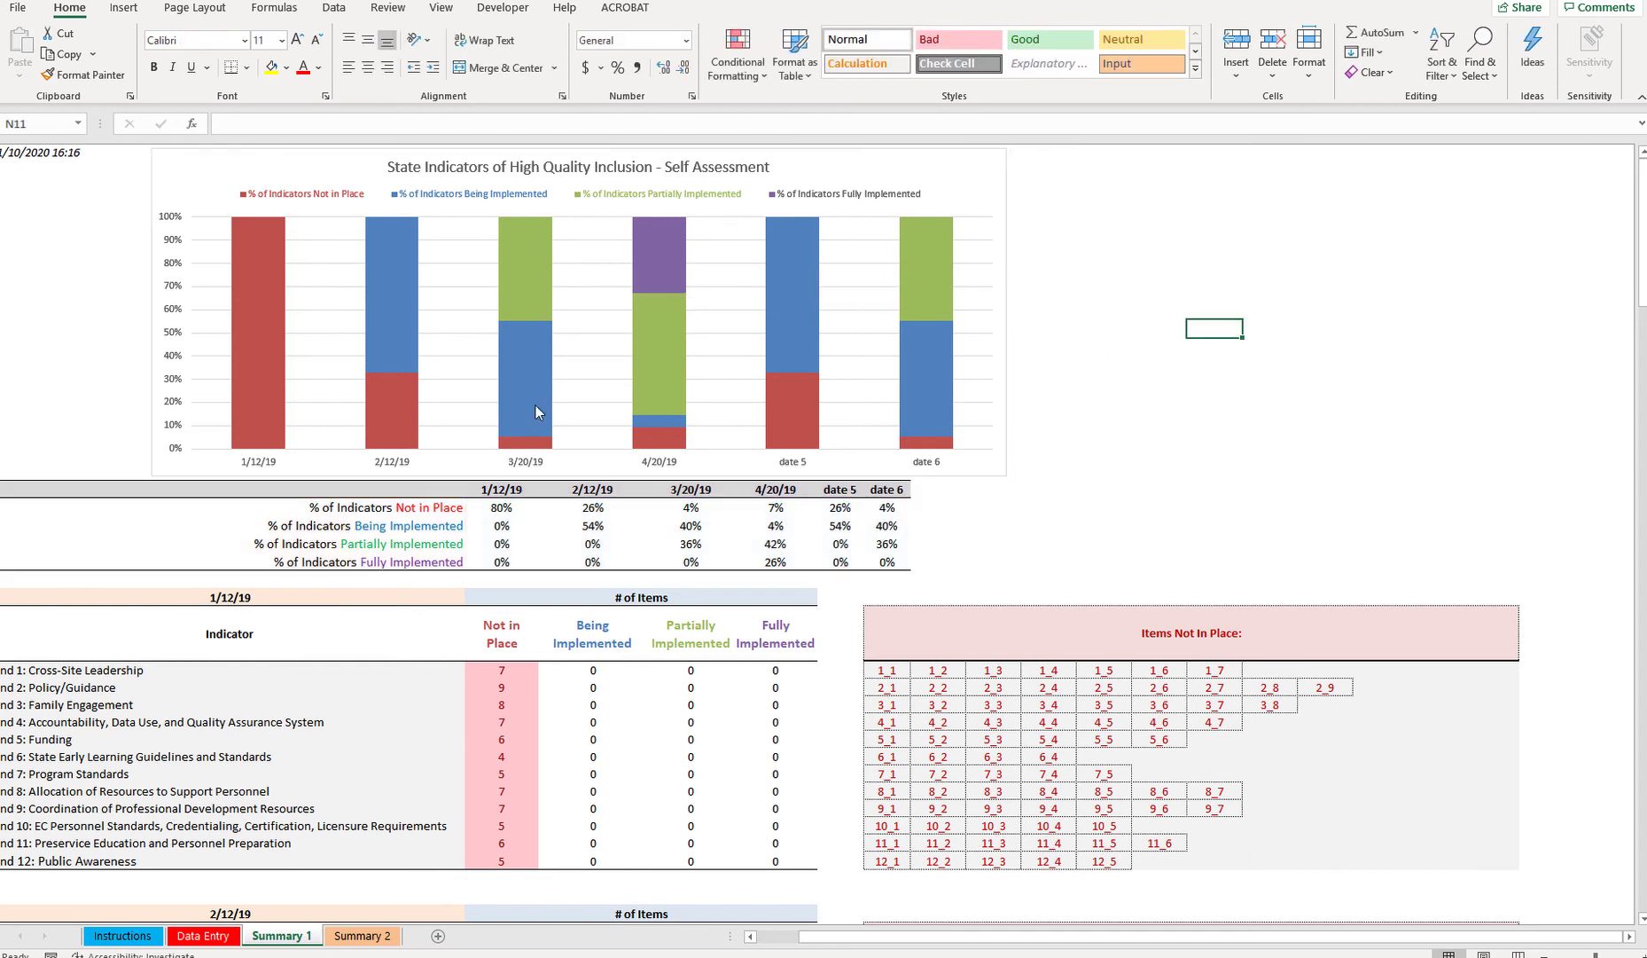
mouse_move(680, 375)
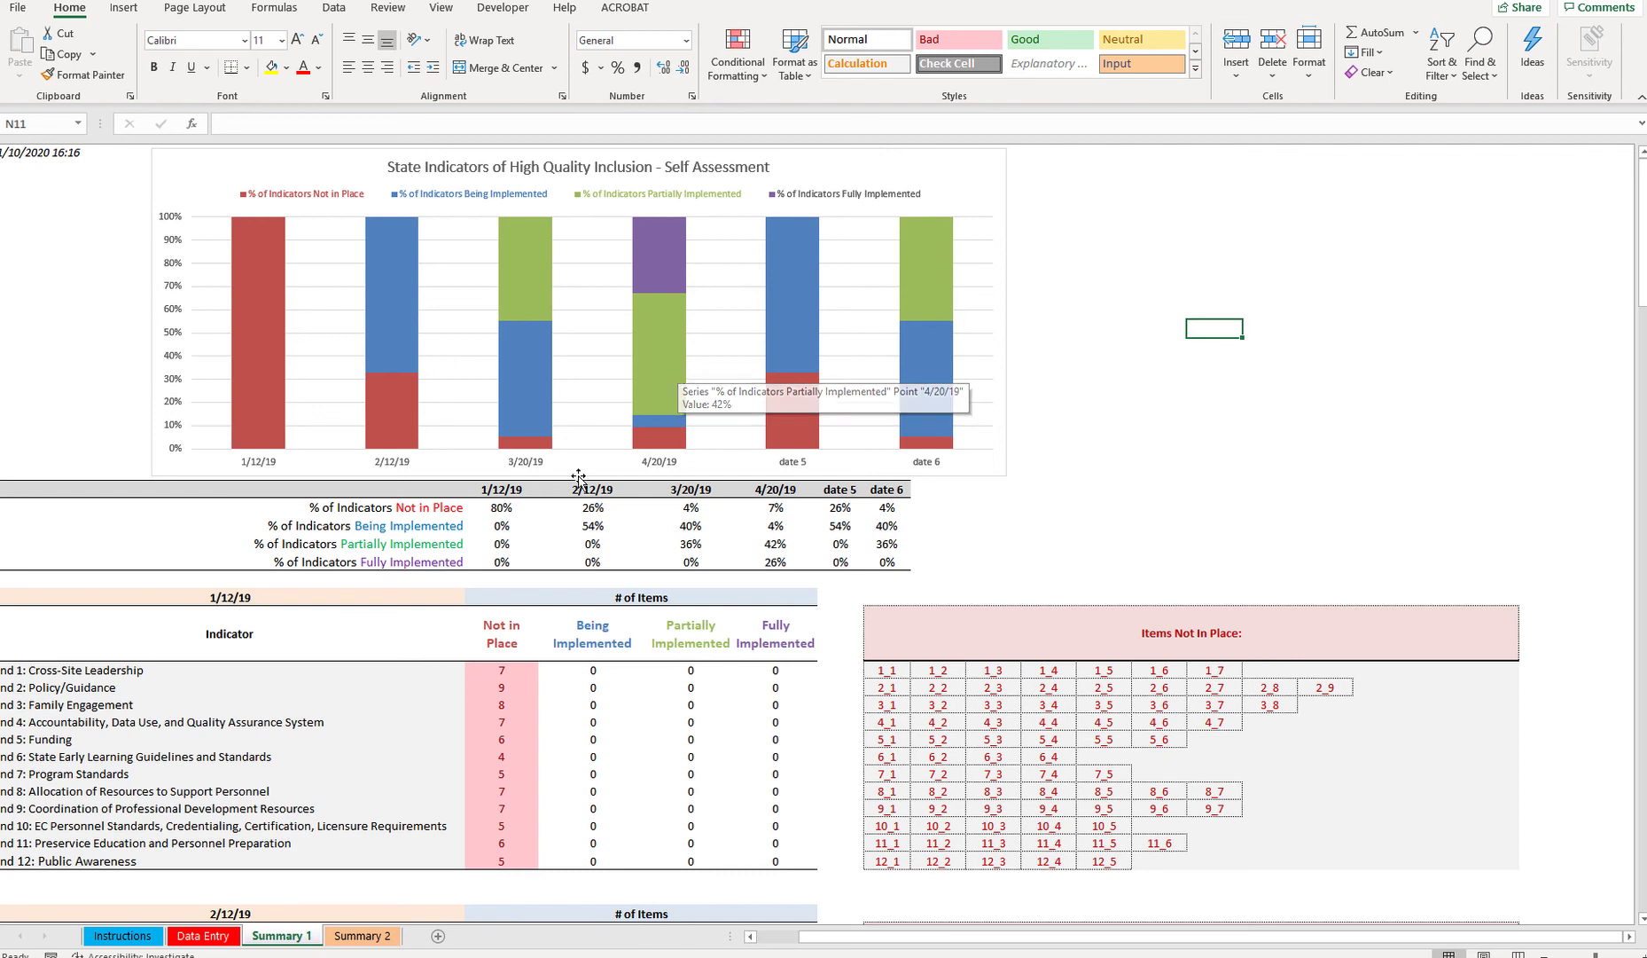
- Examine the percentage table below the chart and the 1/12/19 Not in Place count for Cross-Site Leadership
click(559, 507)
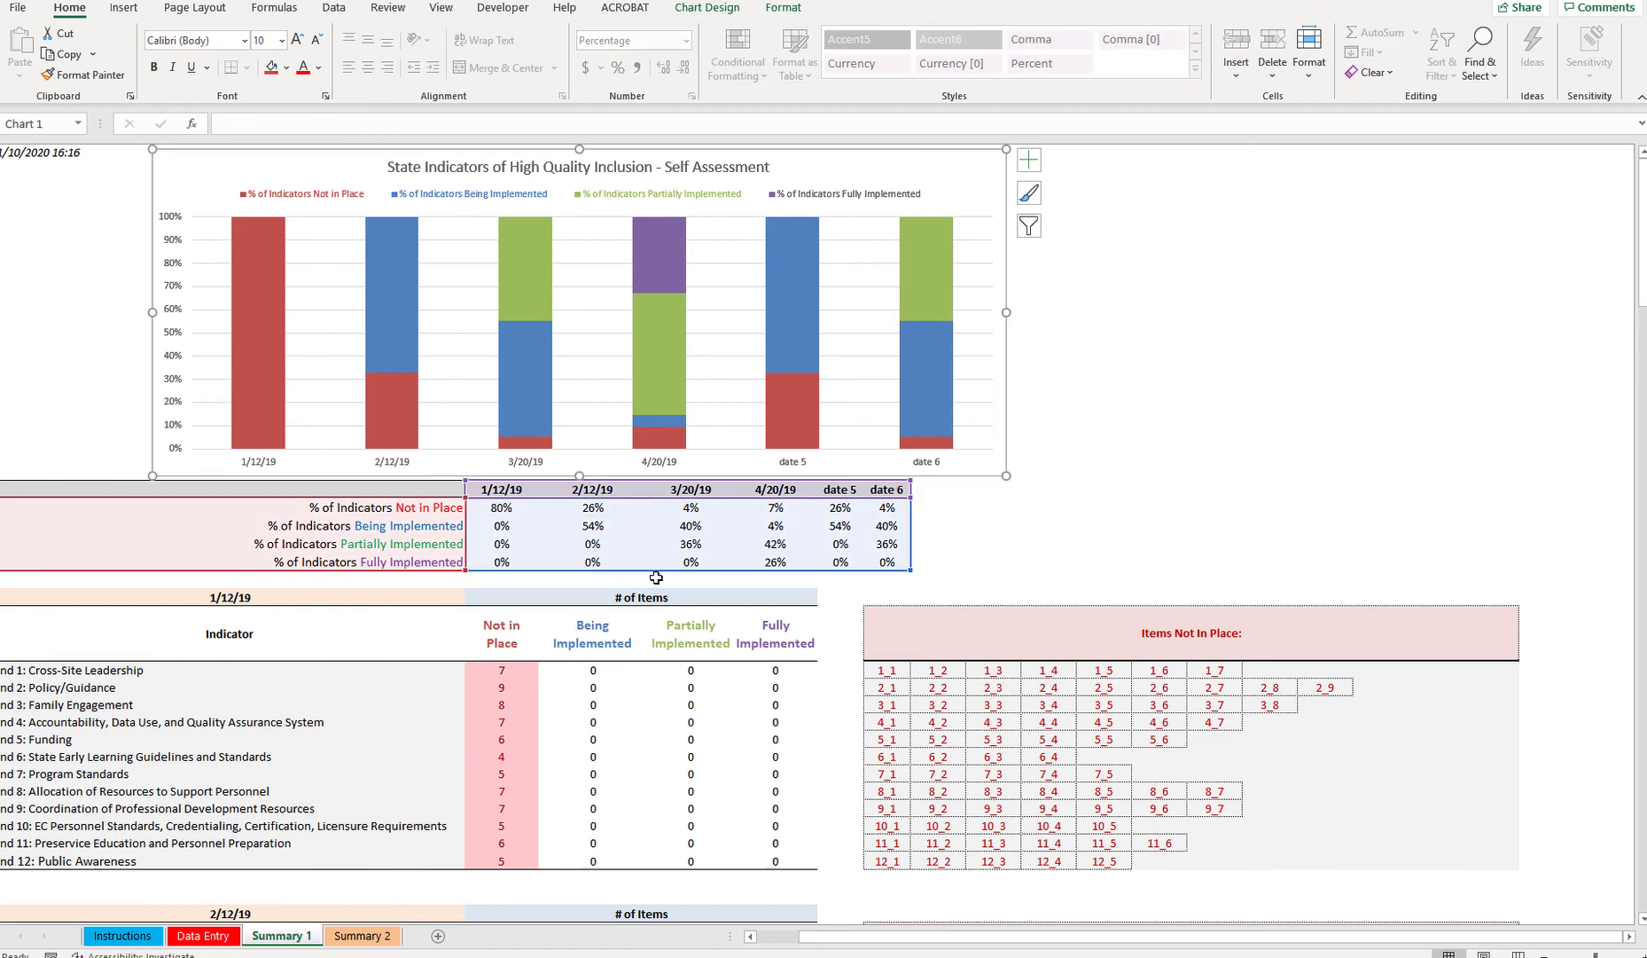
click(1093, 536)
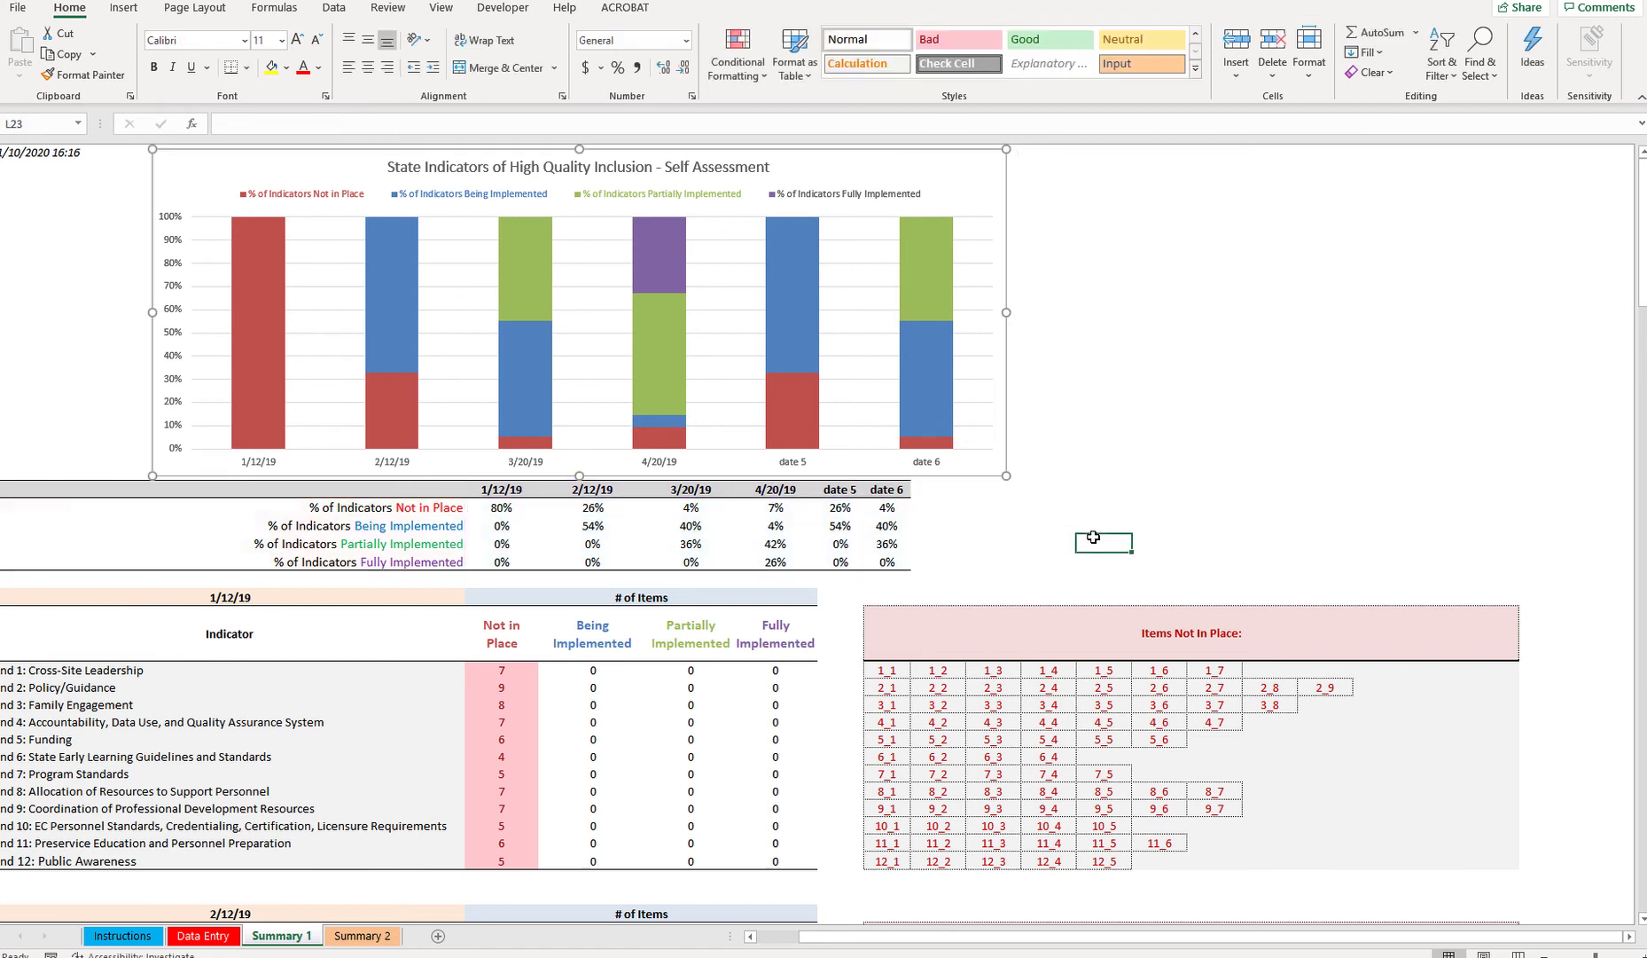
scroll(551, 647, down, 4)
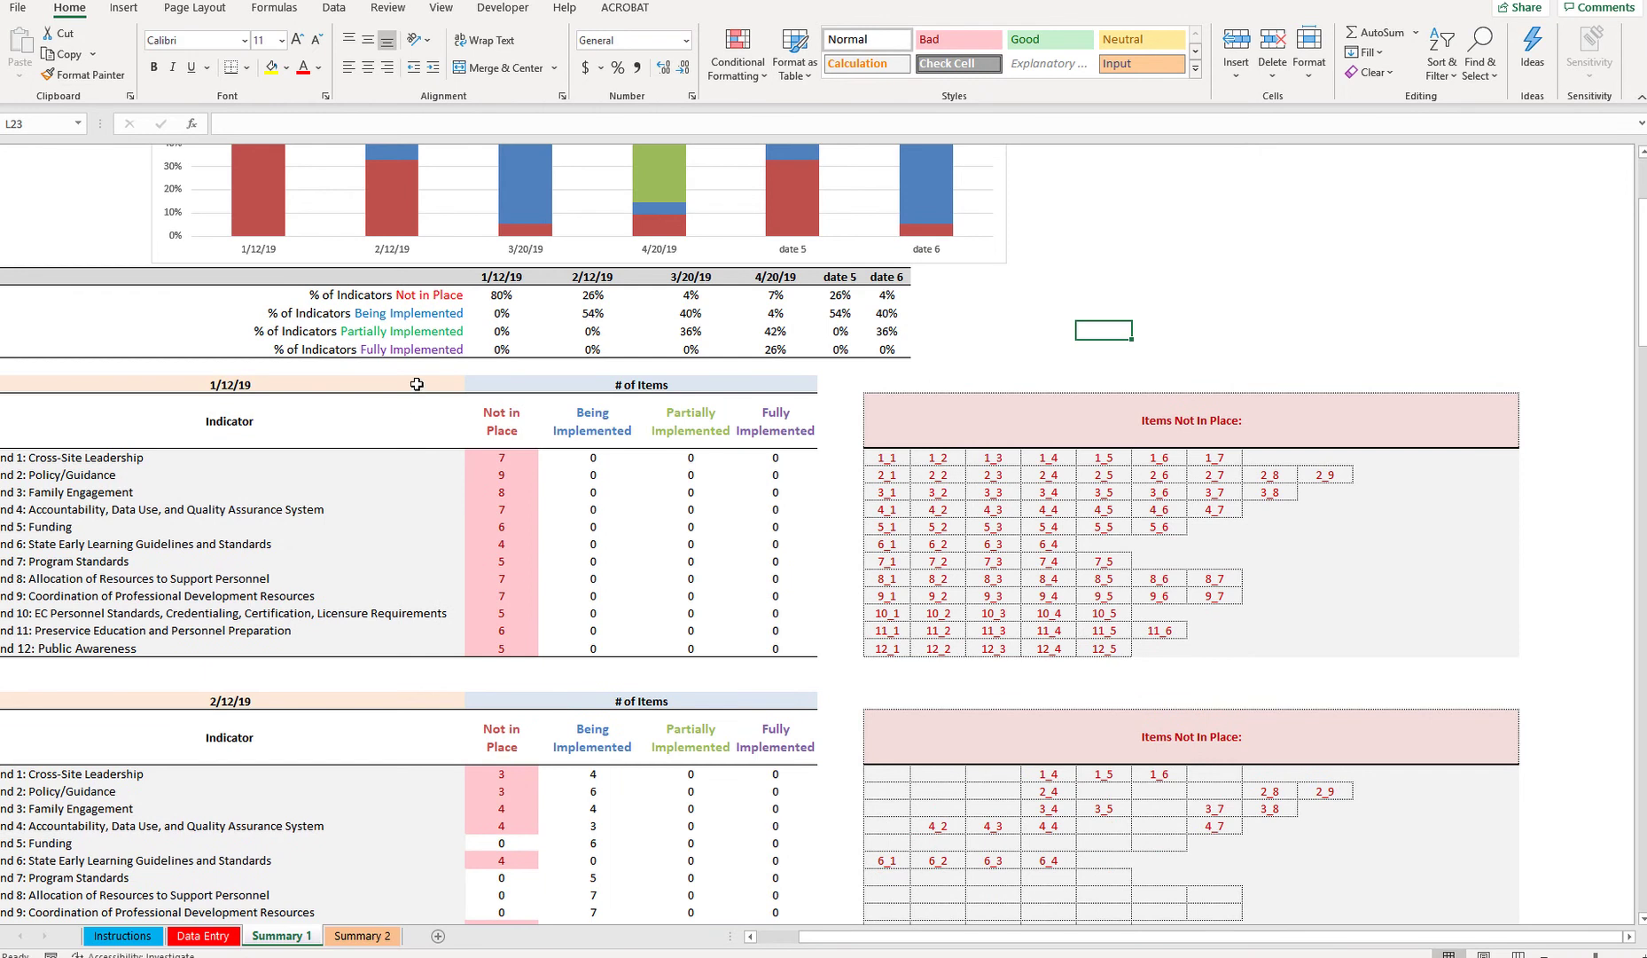
click(517, 461)
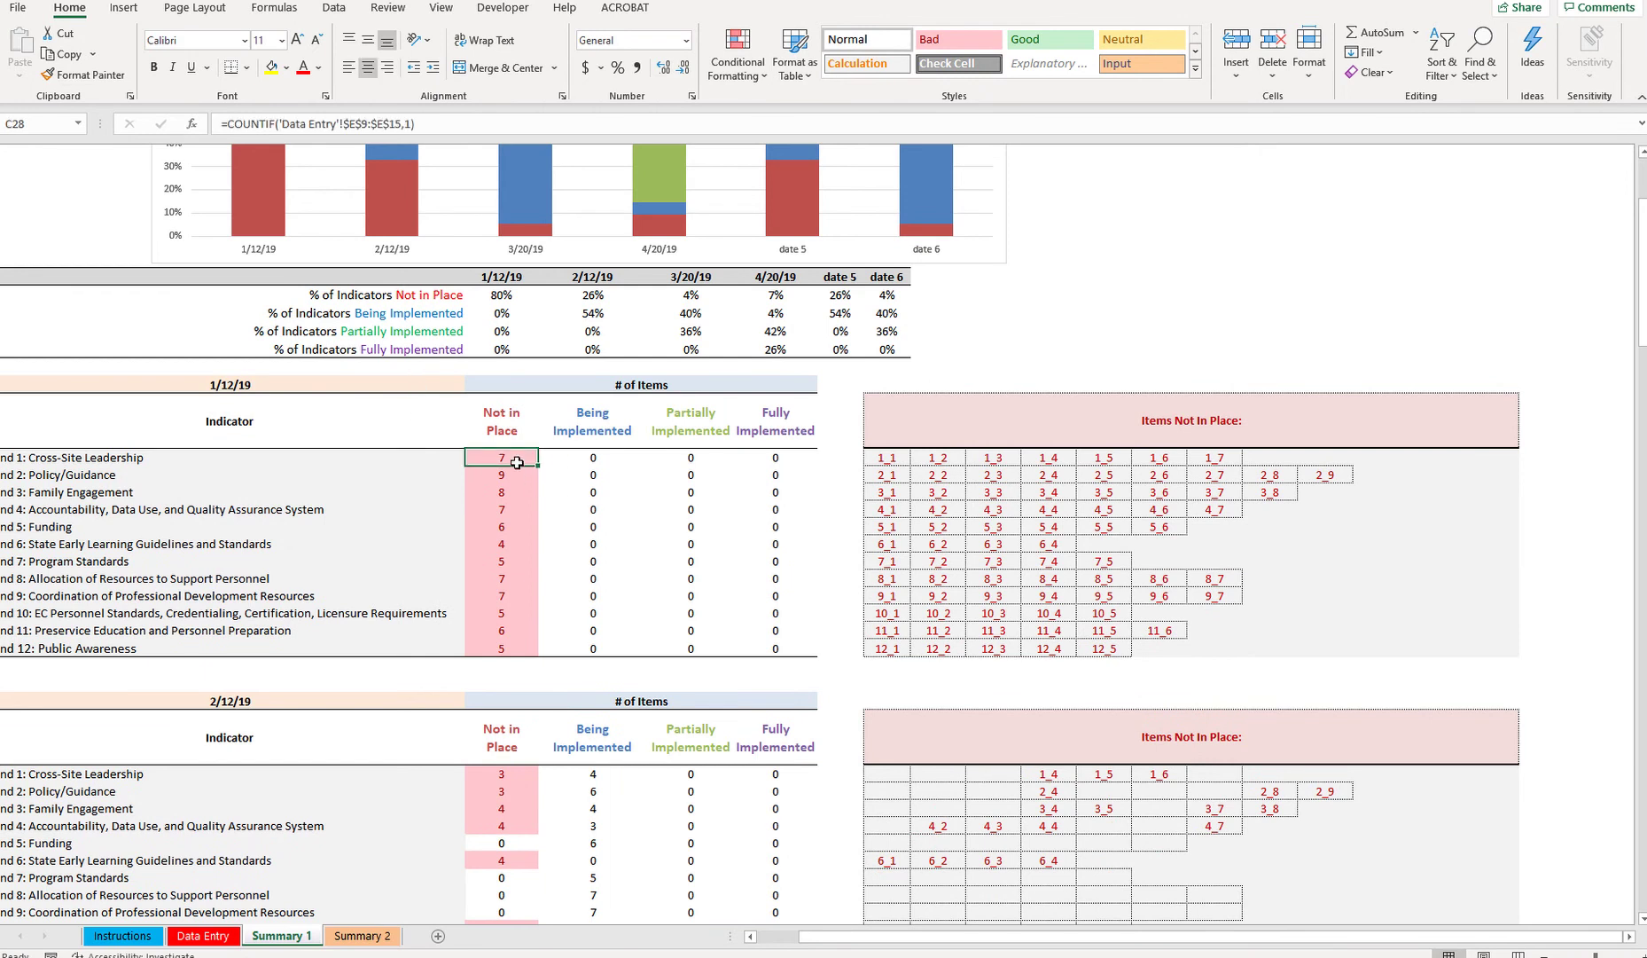
- Examine the 1/12/19 item counts for Cross-Site Leadership across all four implementation levels
click(306, 460)
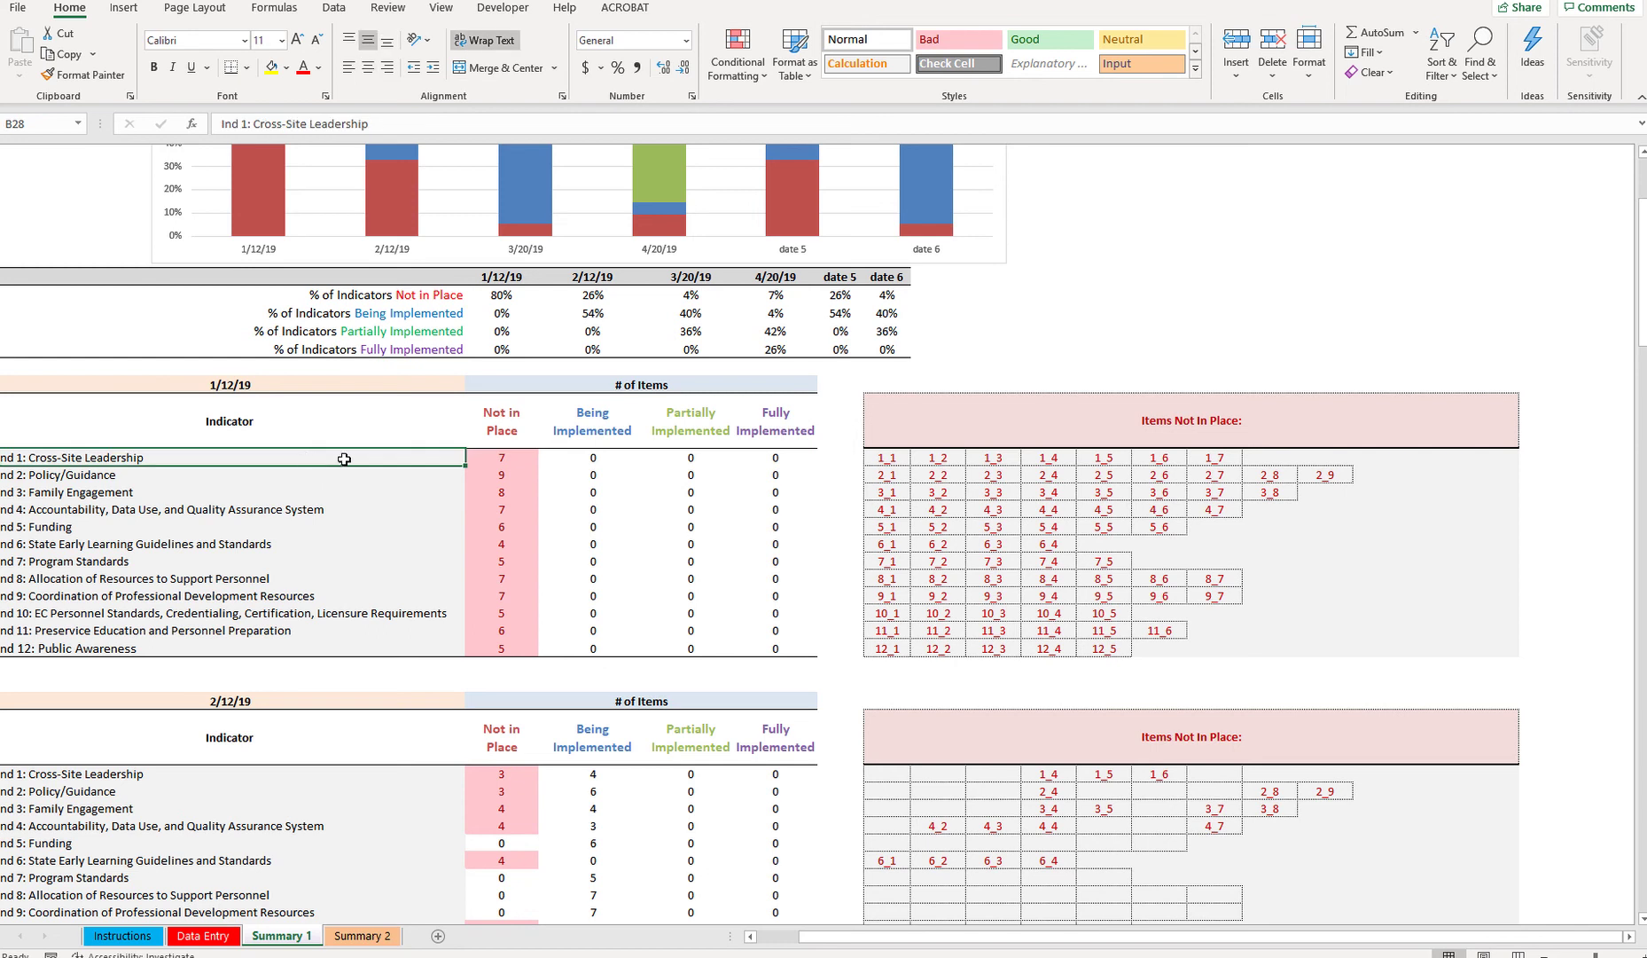
click(522, 457)
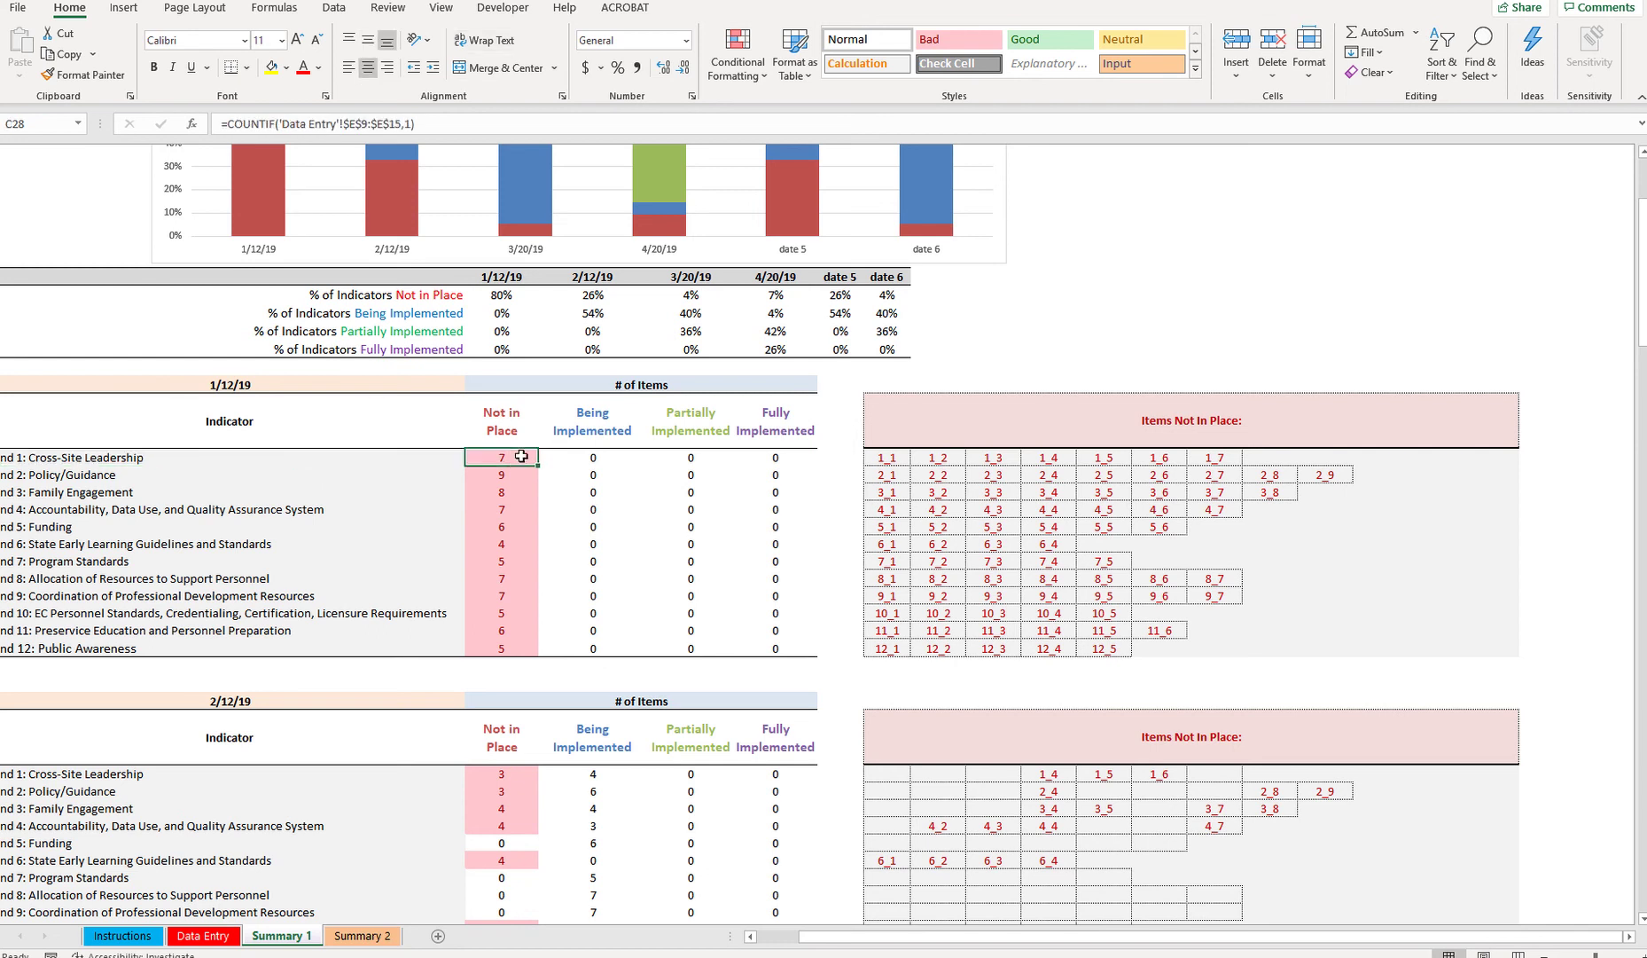
click(596, 456)
click(708, 454)
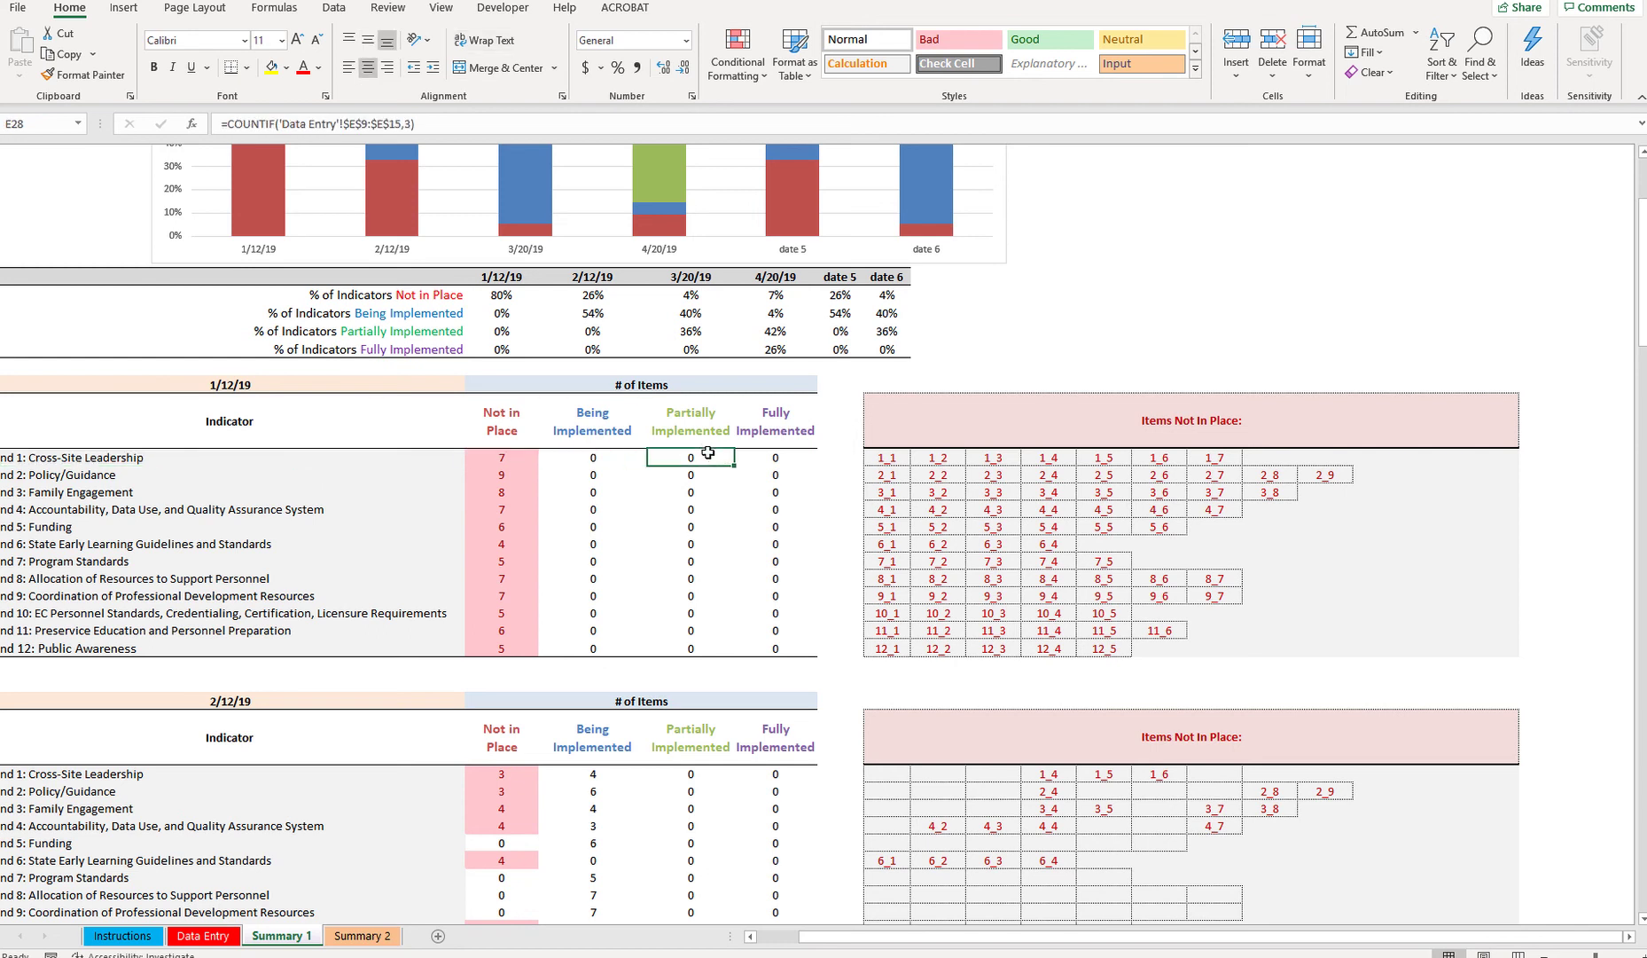
click(804, 456)
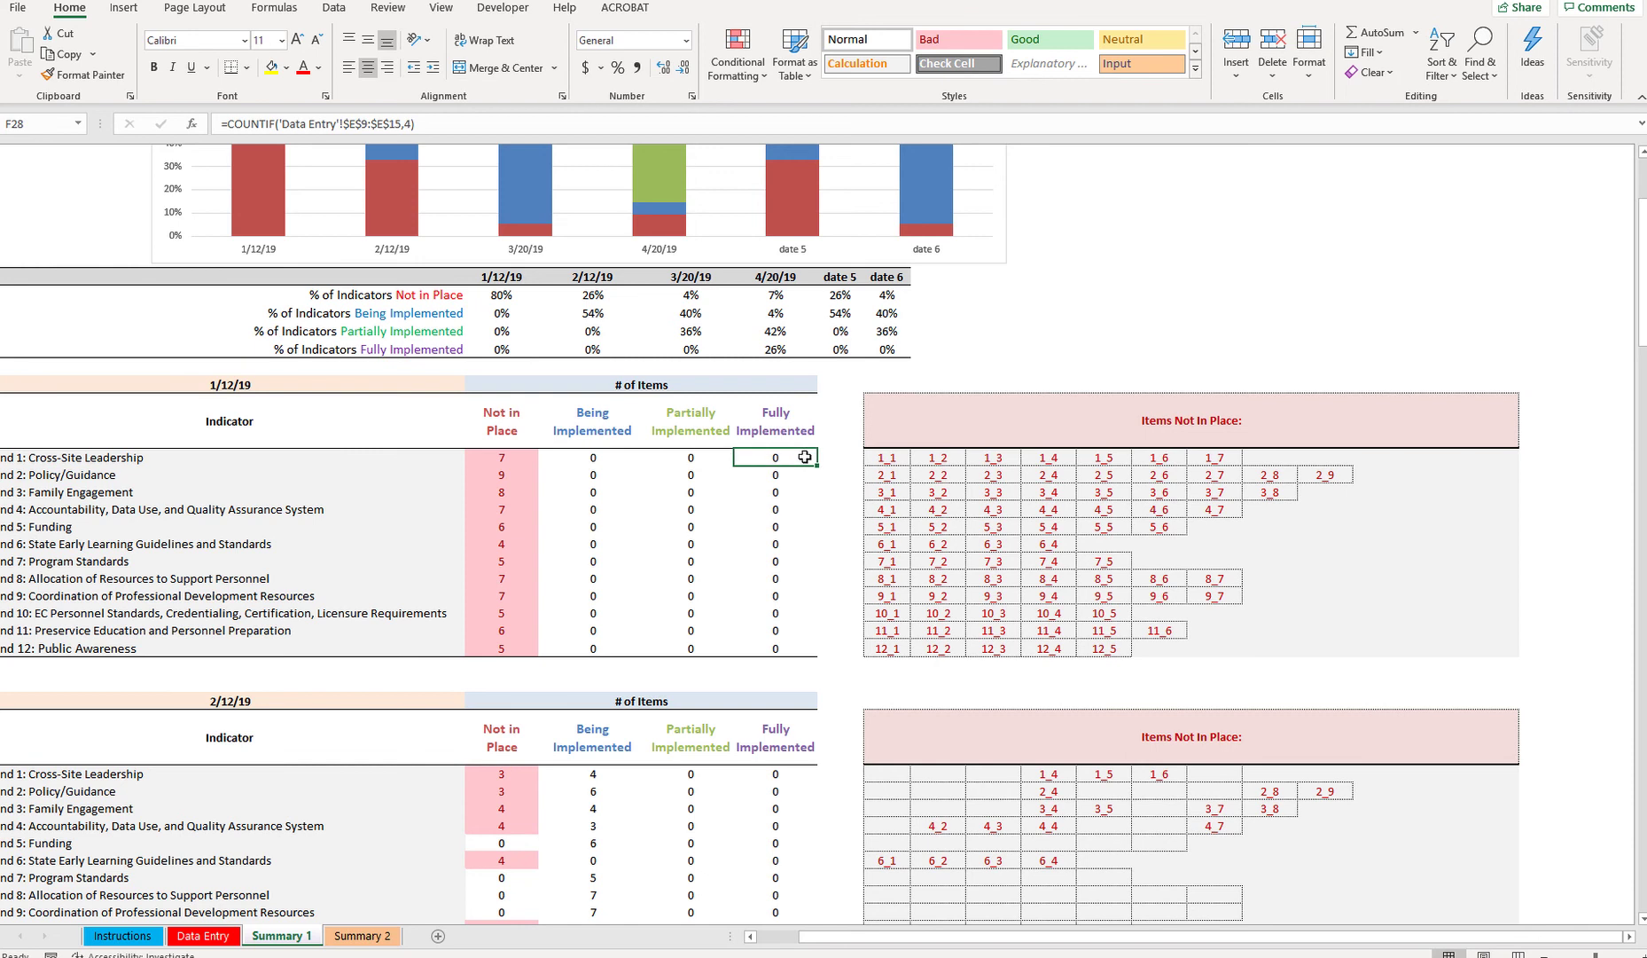
click(390, 458)
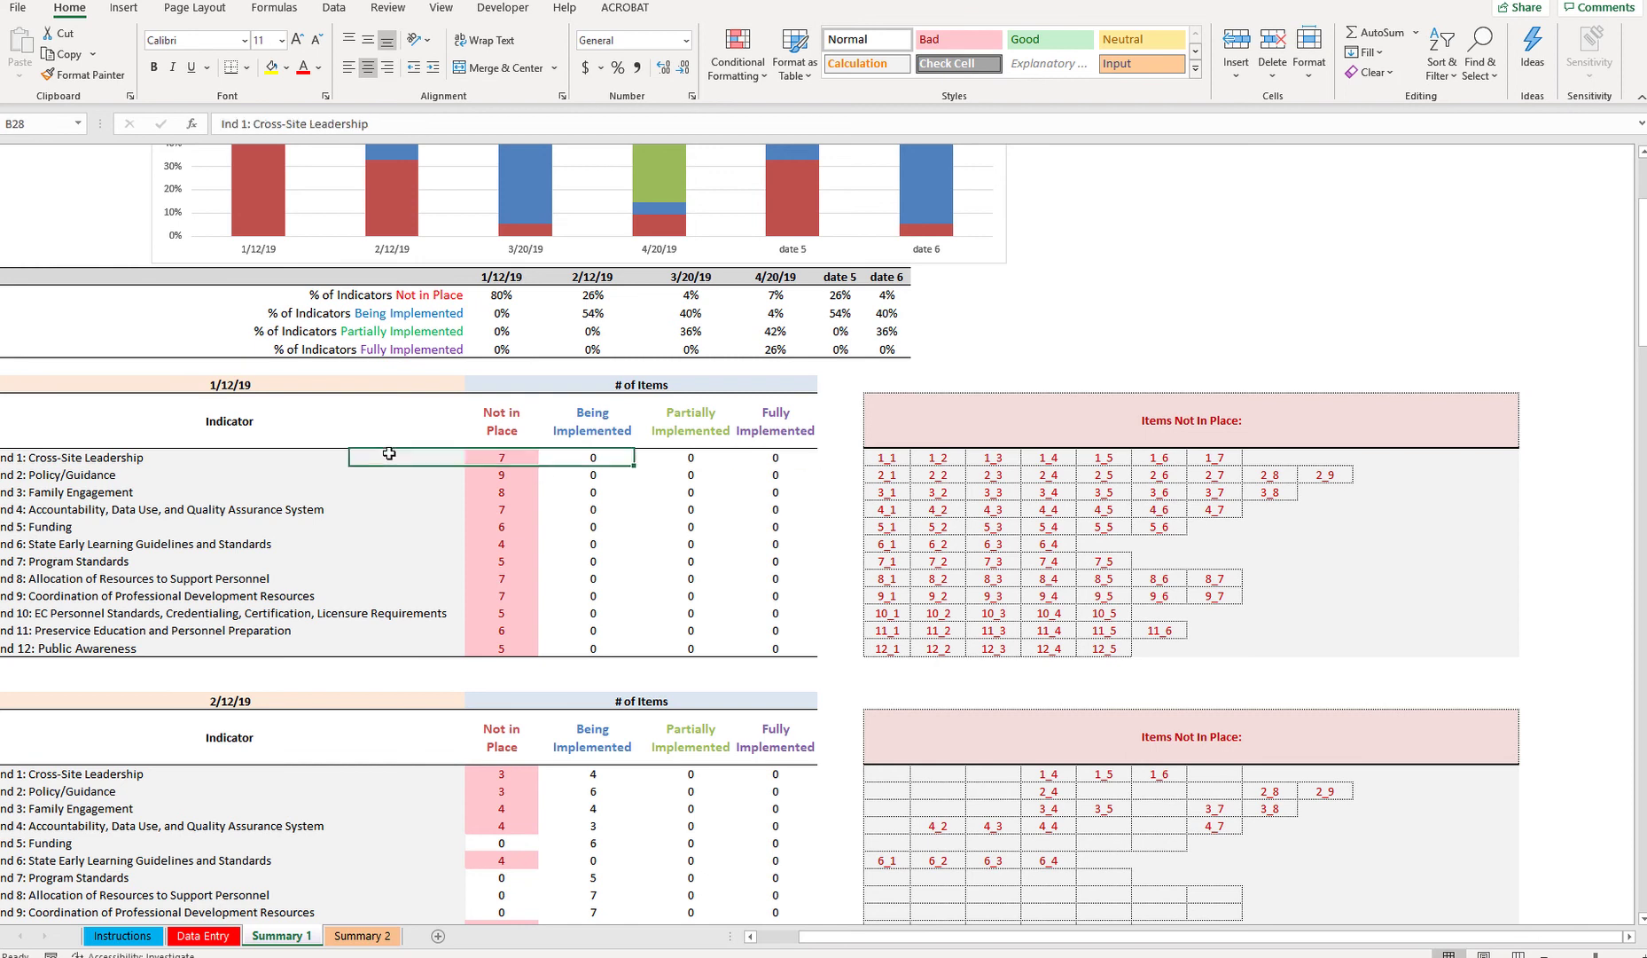
click(526, 459)
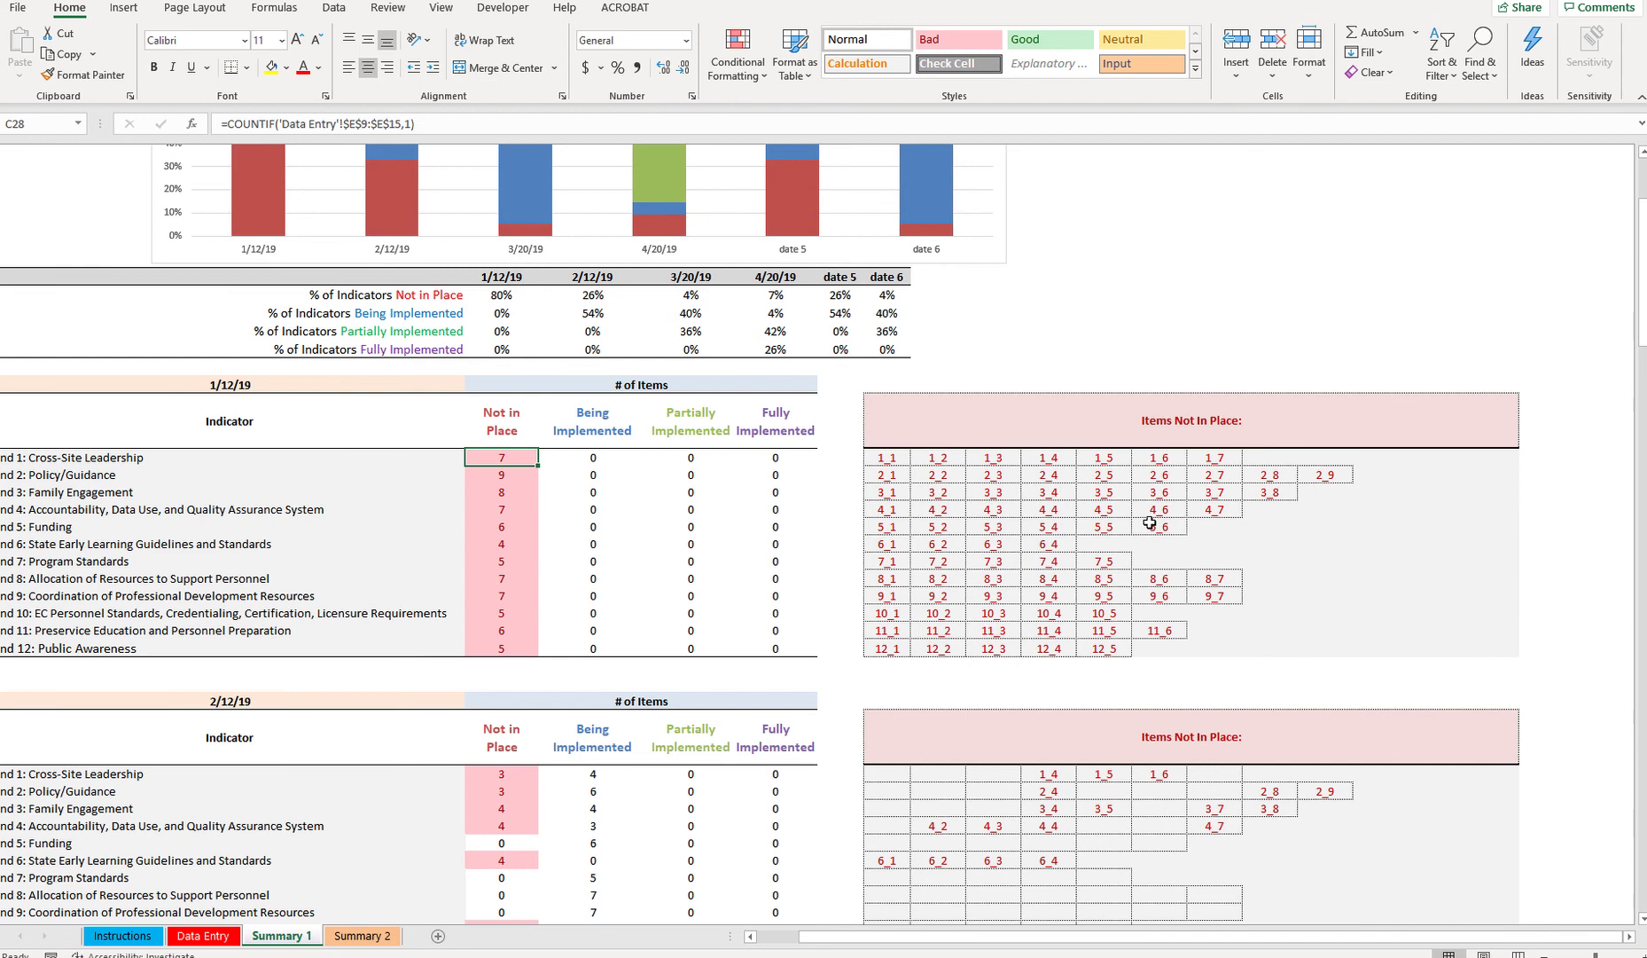
- Examine the Items Not In Place list for Cross-Site Leadership on 1/12/19, from item 1_1 to 1_7
click(887, 460)
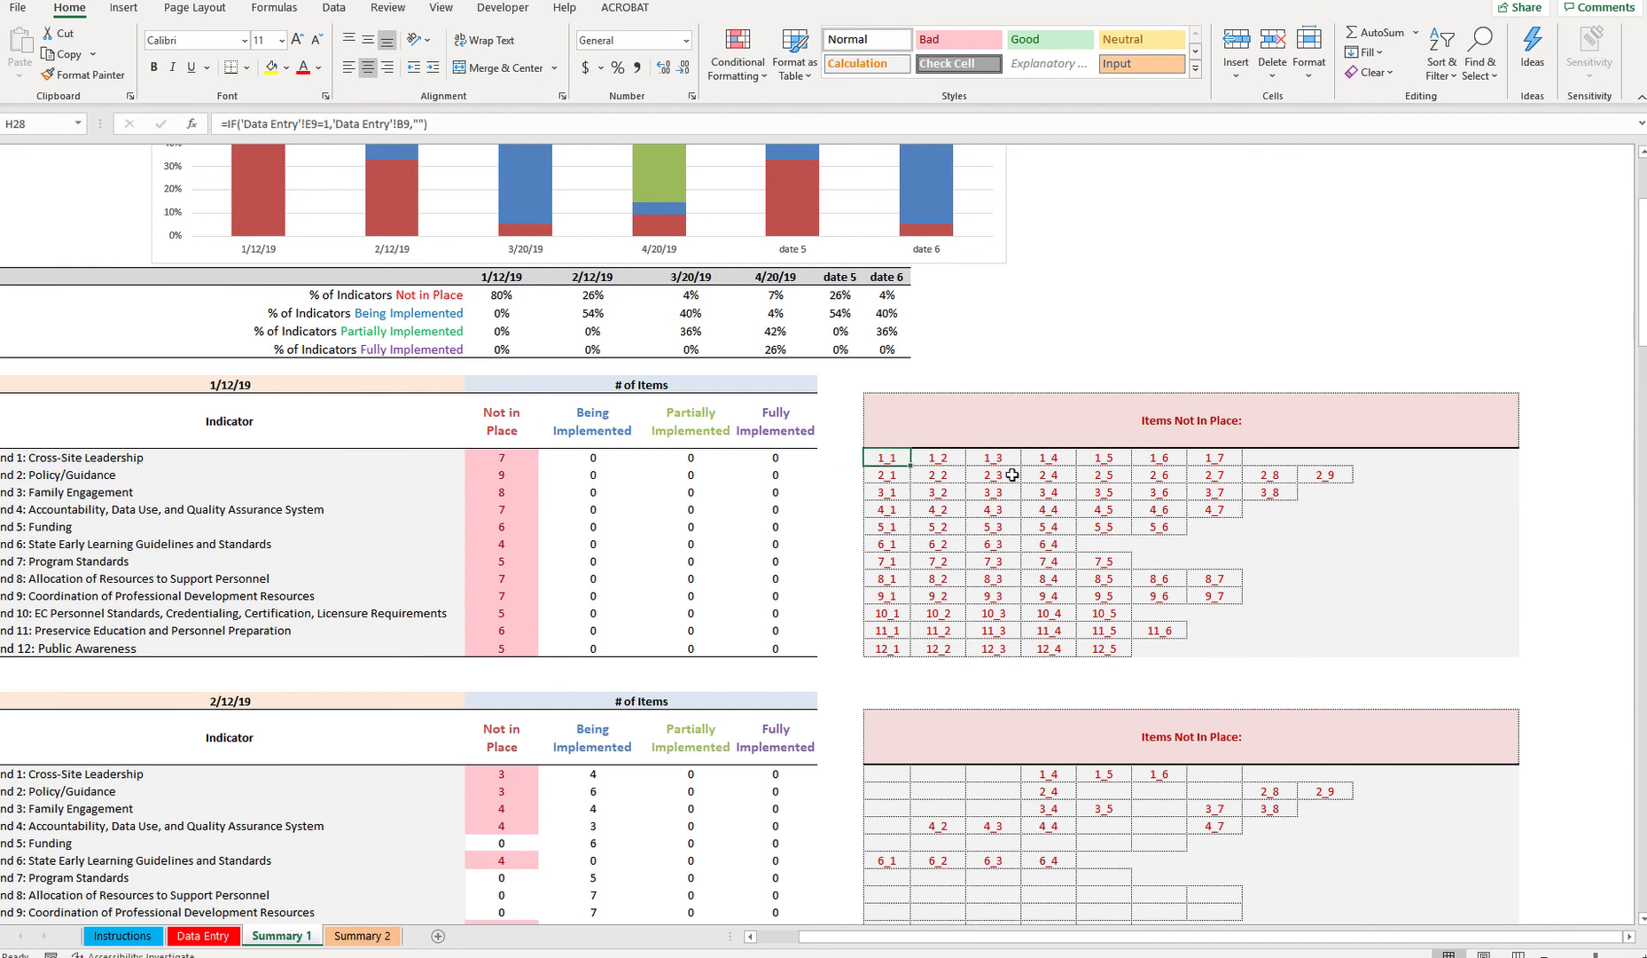
click(951, 457)
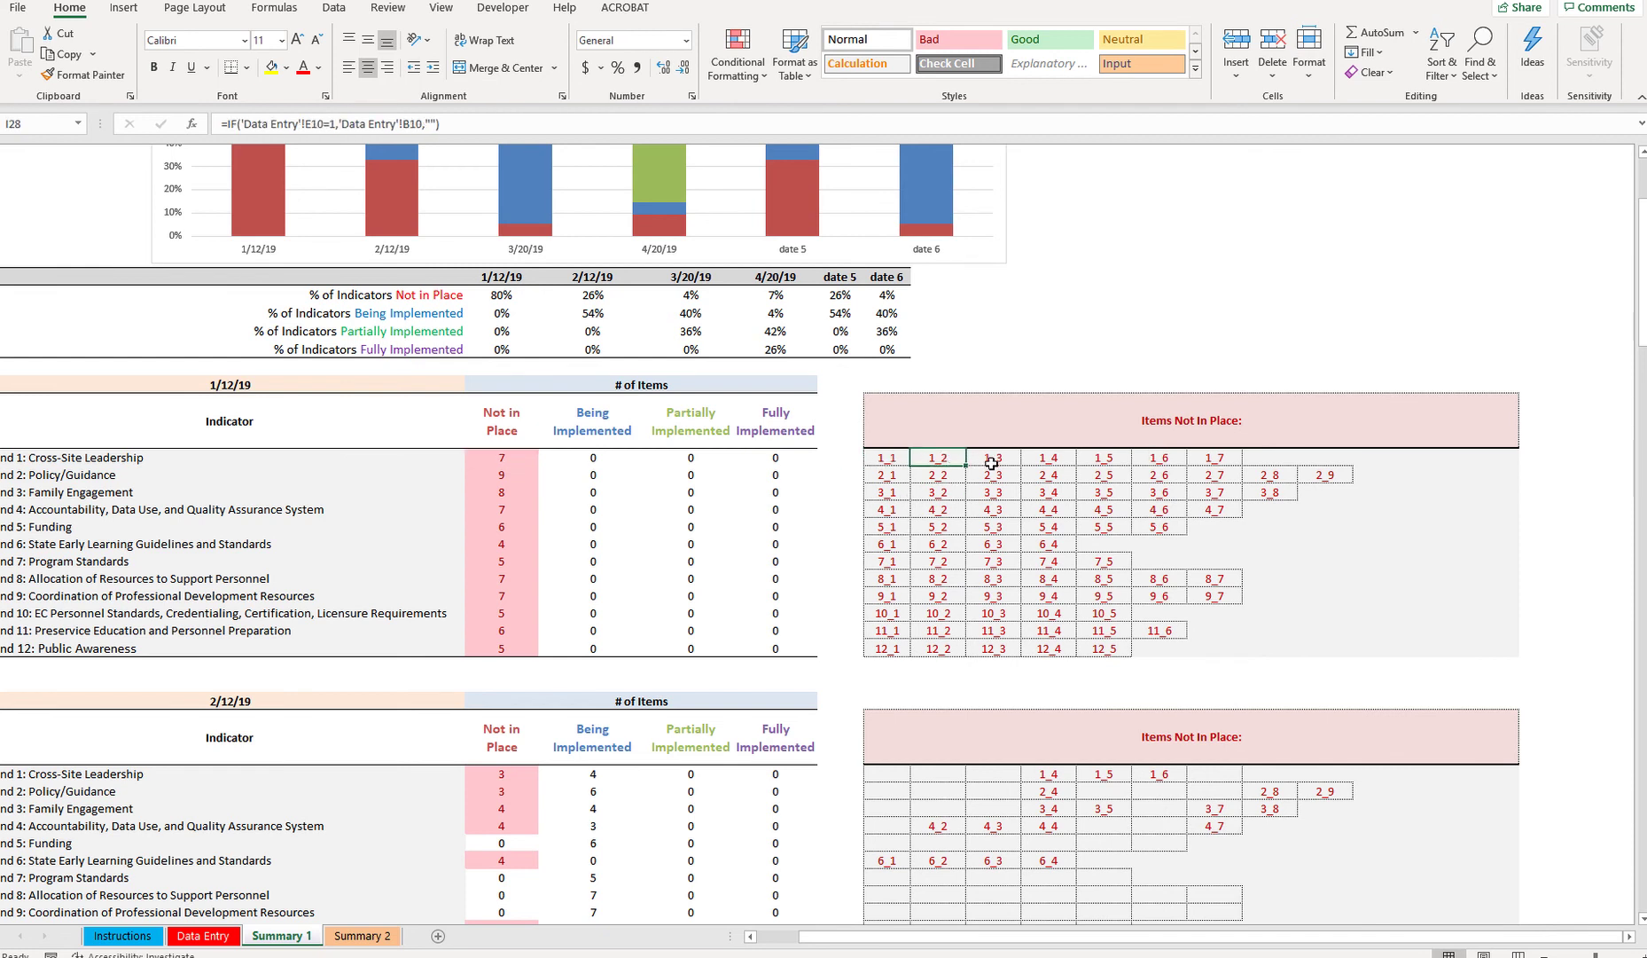
click(990, 461)
click(1215, 457)
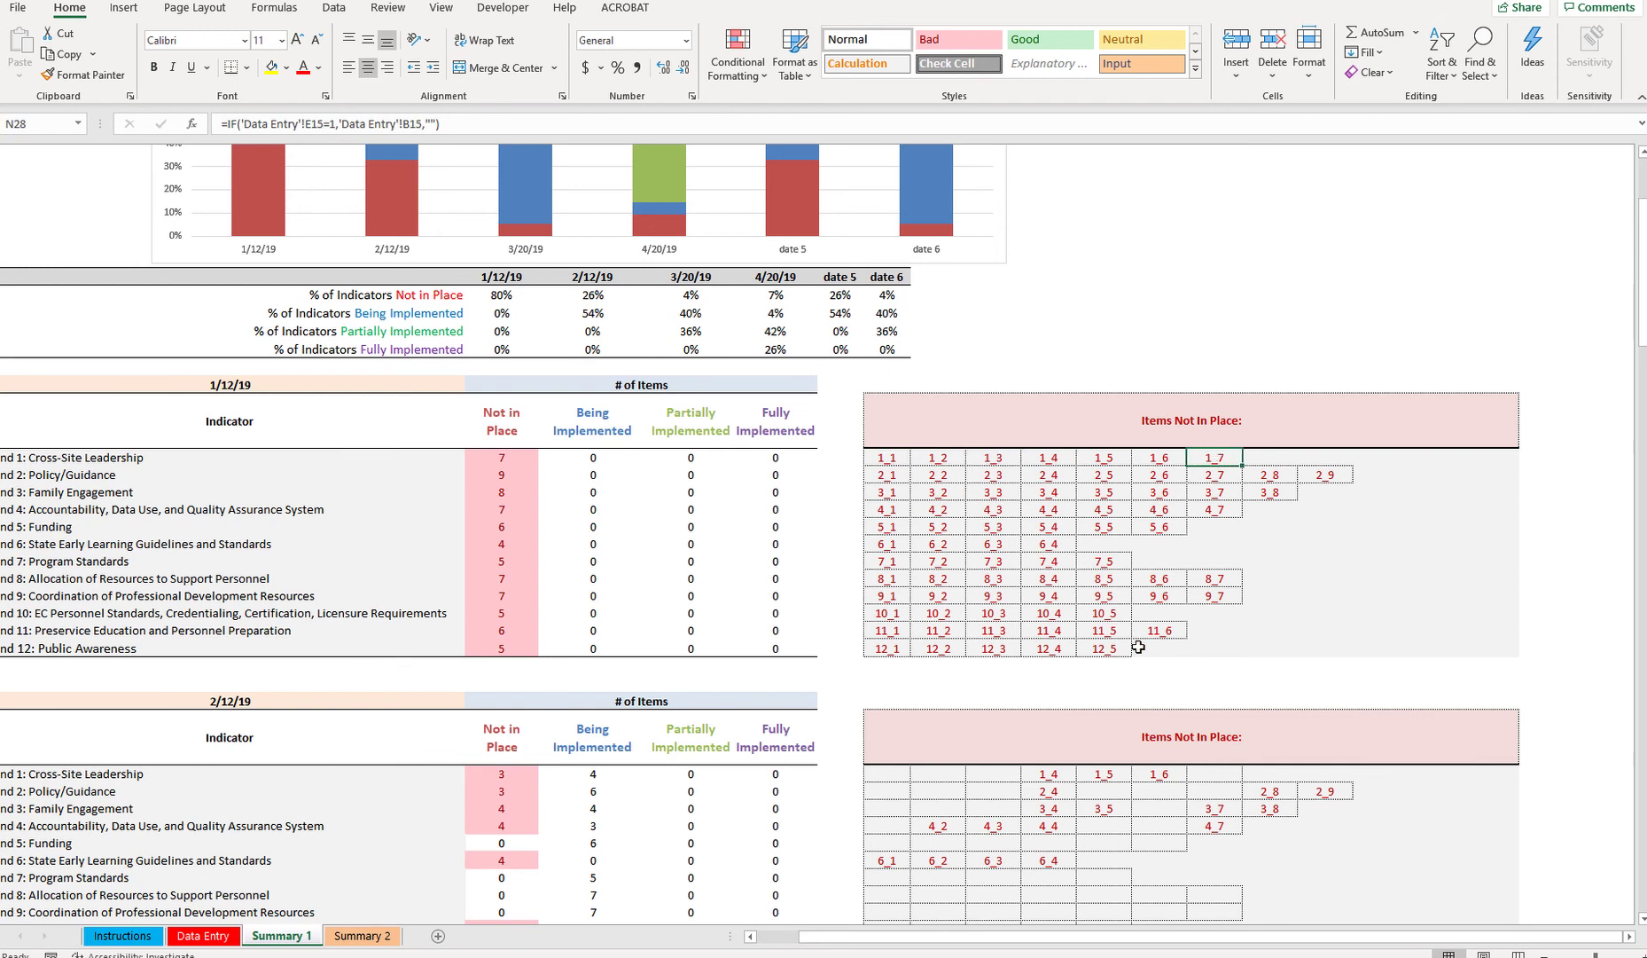
- Compare the 2/12/19 Cross-Site Leadership counts for Not in Place and Being Implemented with the 1/12/19 table
scroll(621, 611, down, 3)
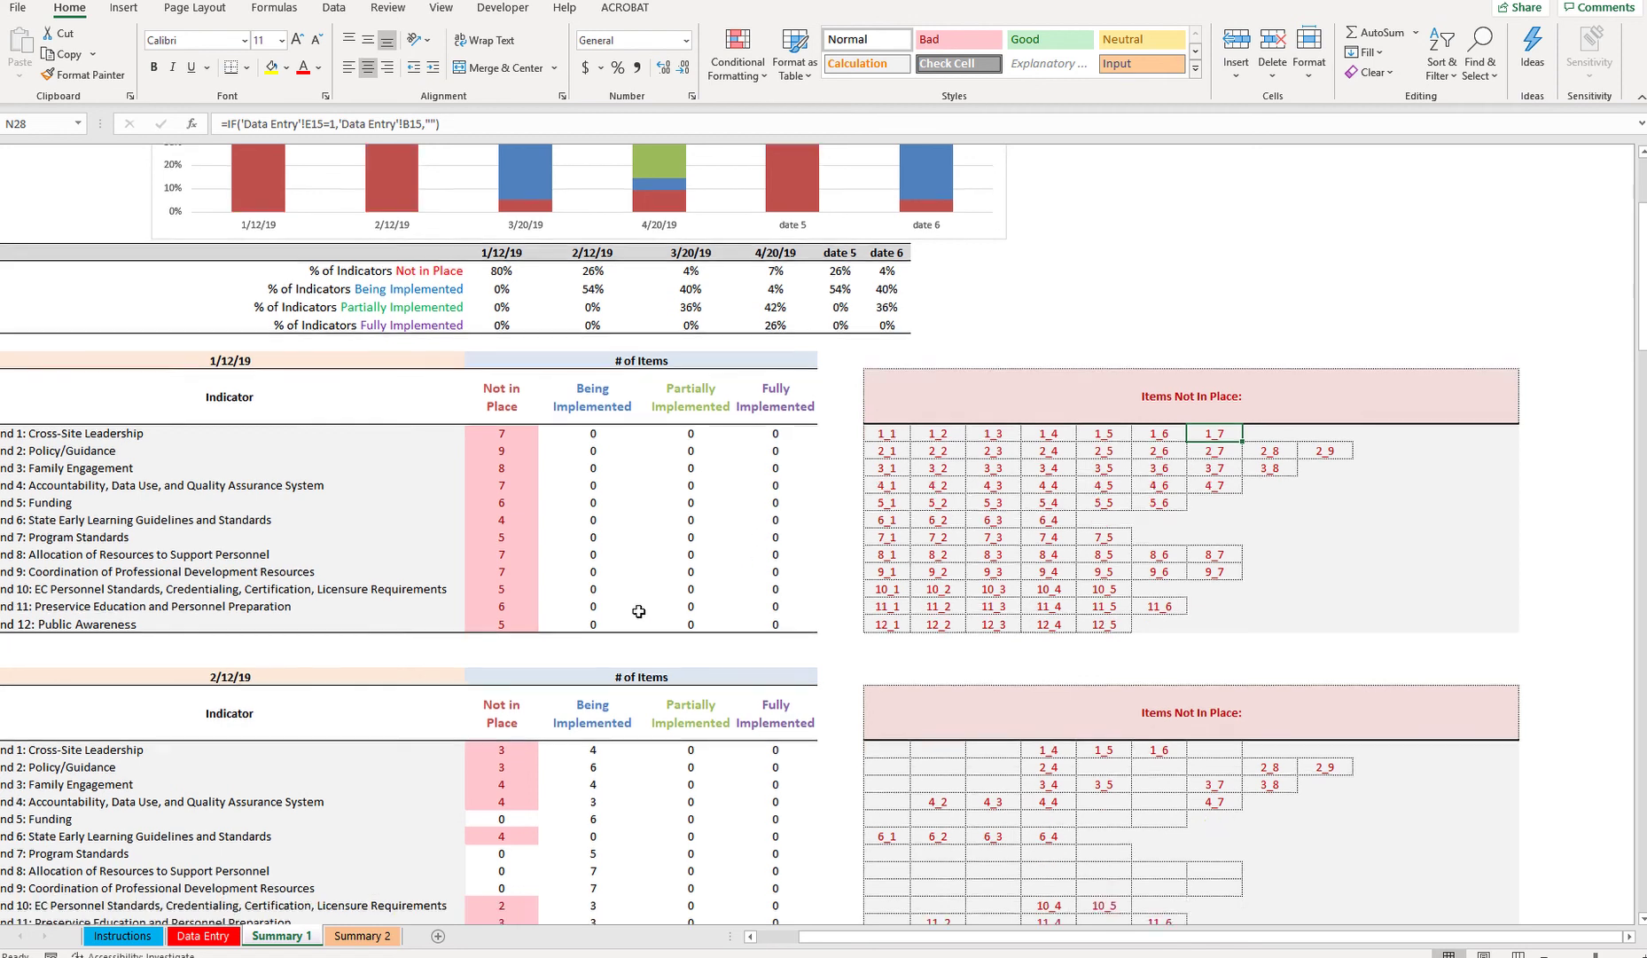
scroll(604, 616, down, 3)
click(250, 394)
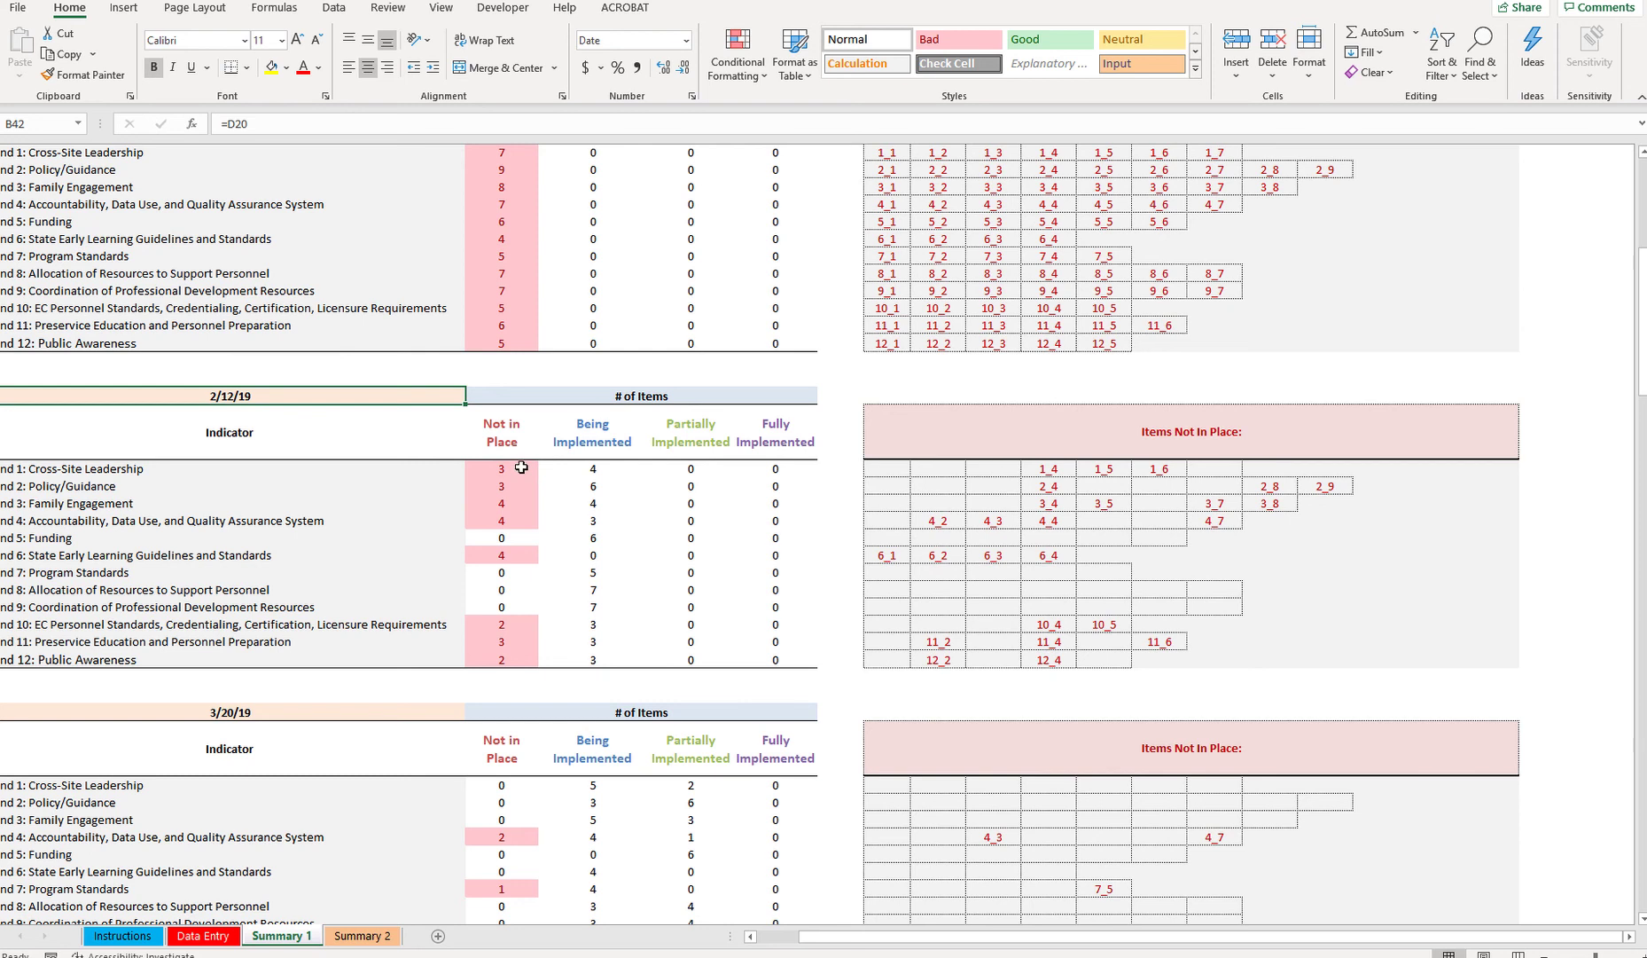
scroll(521, 468, up, 3)
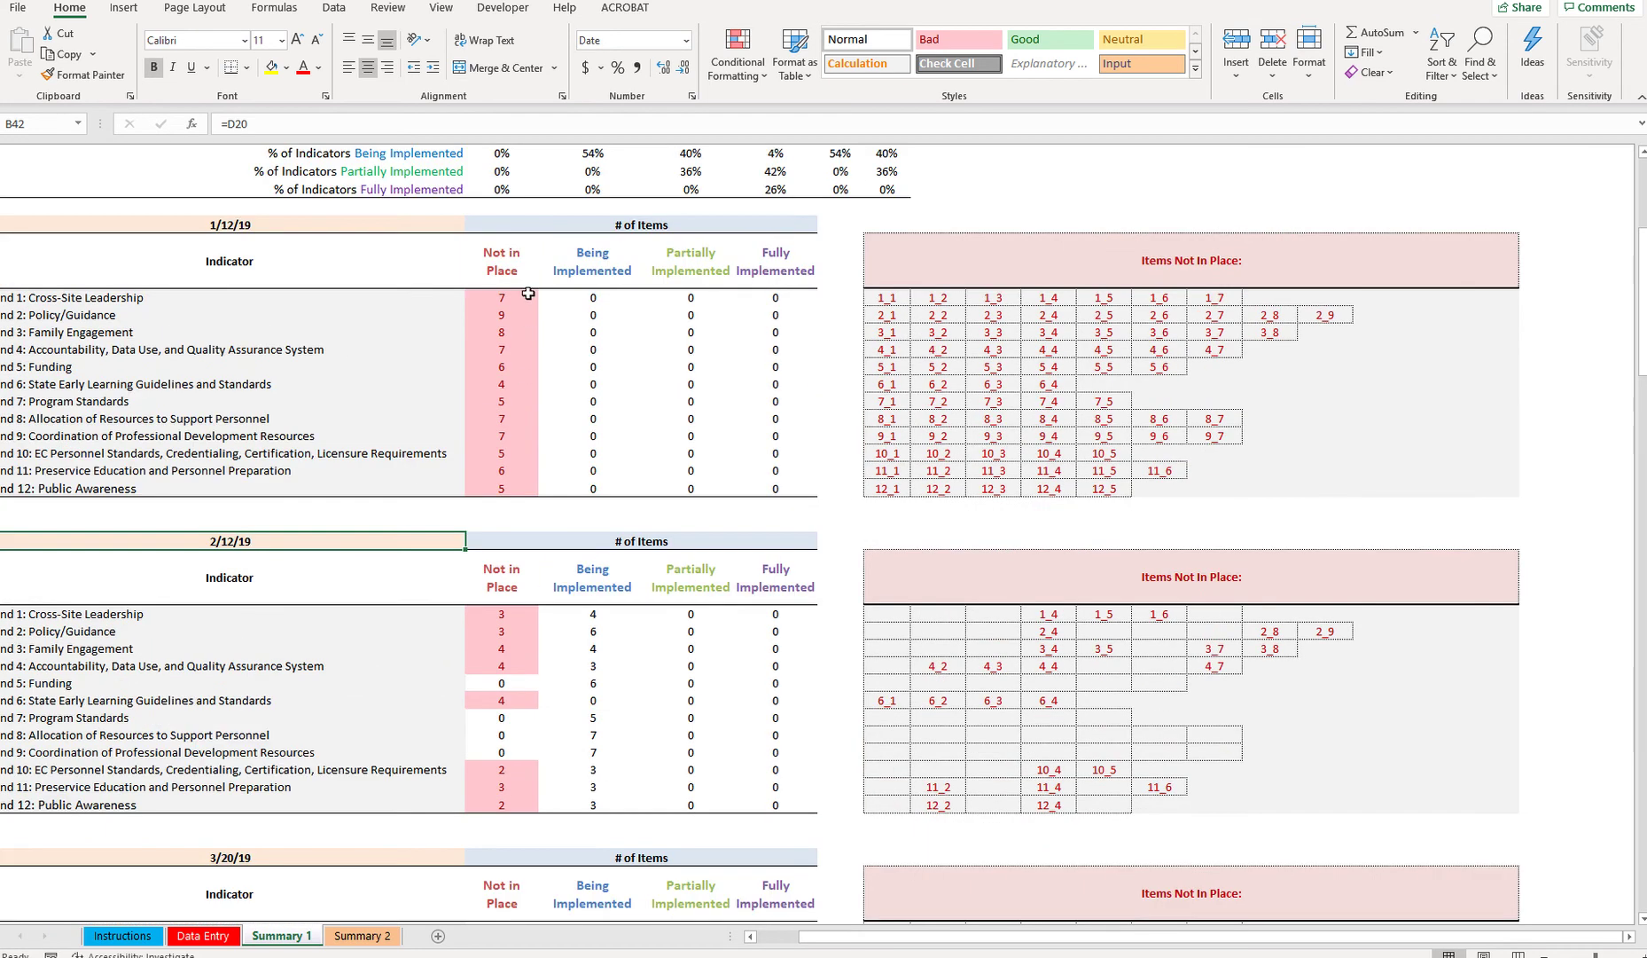
click(521, 615)
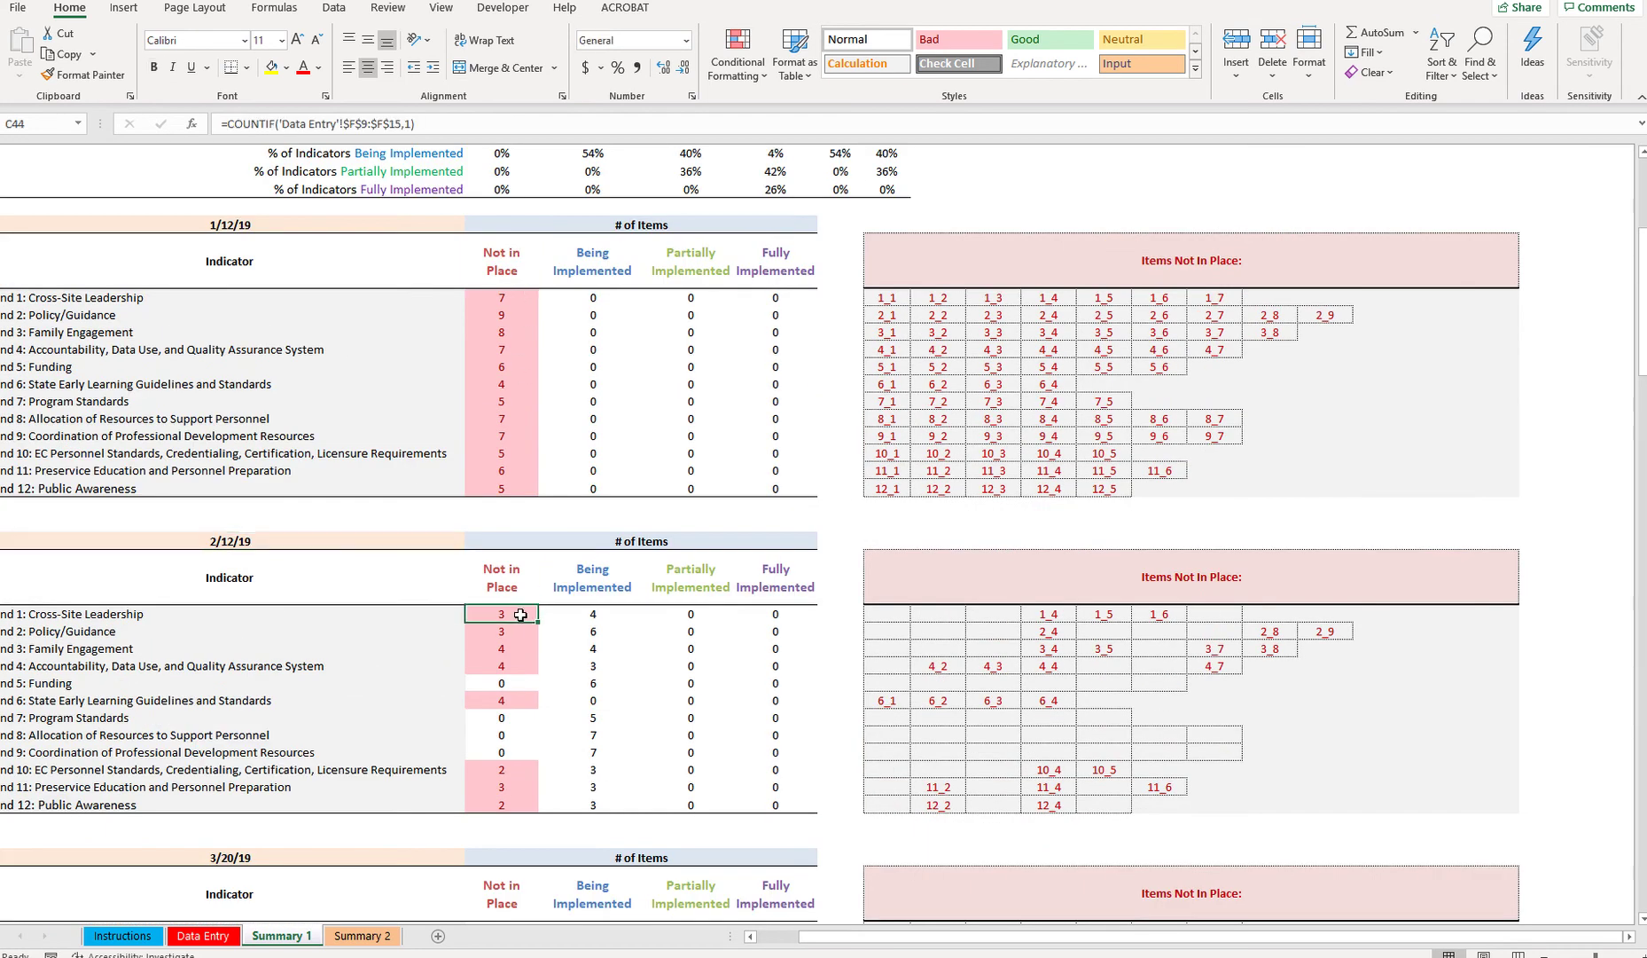
click(618, 618)
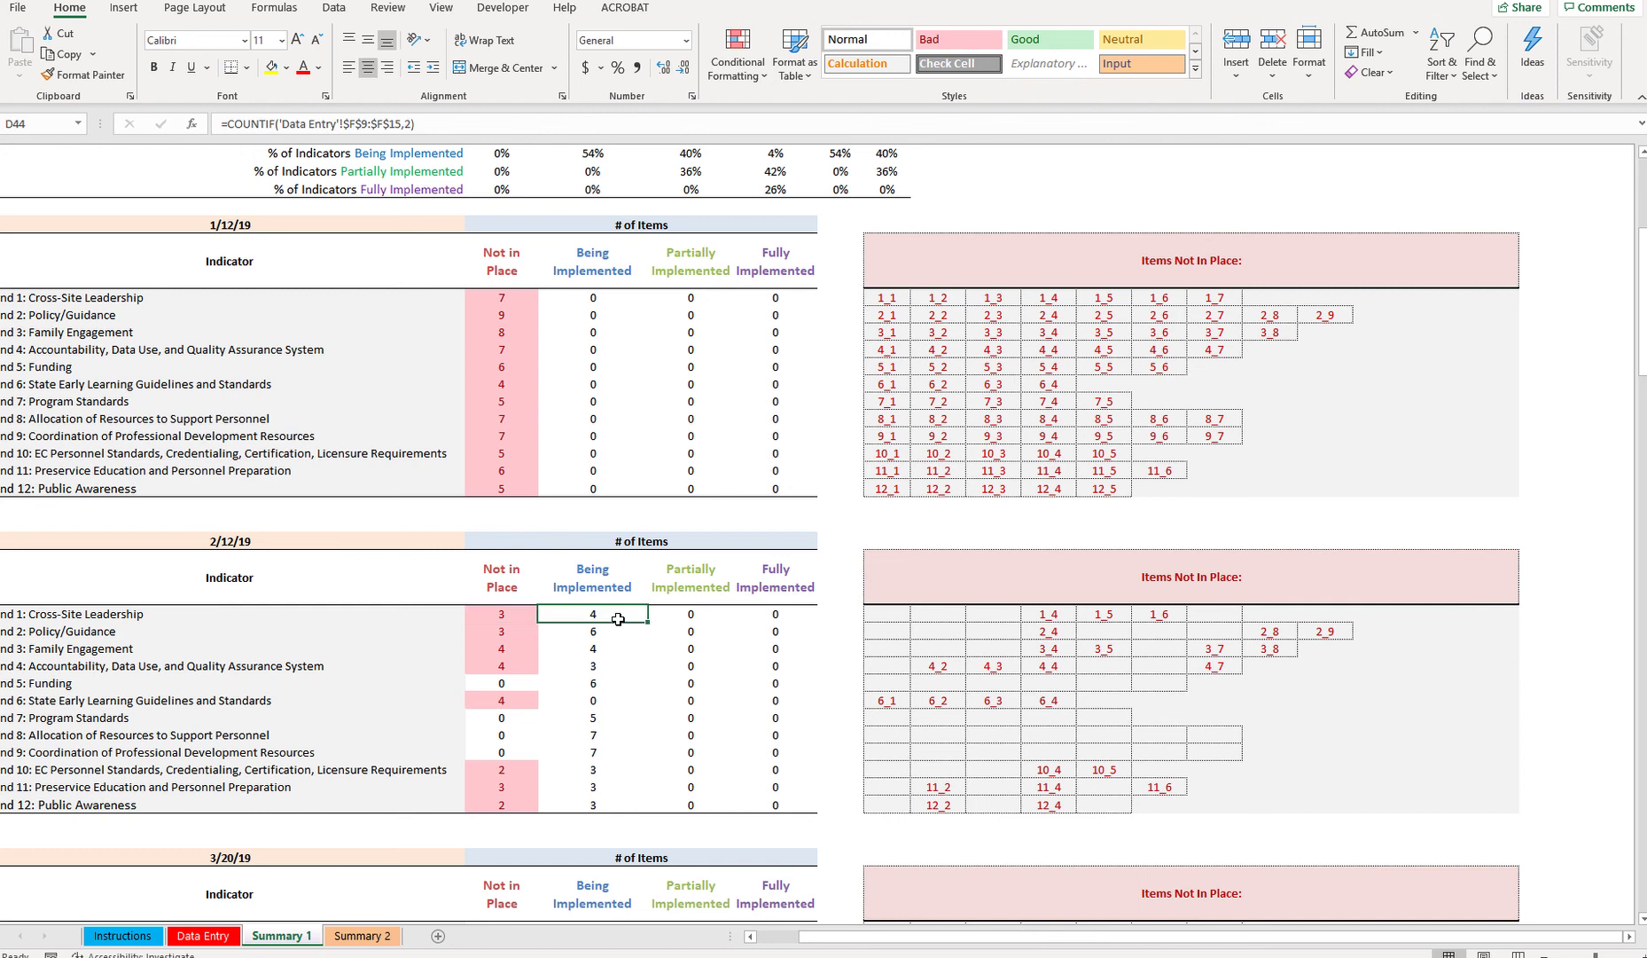
click(518, 617)
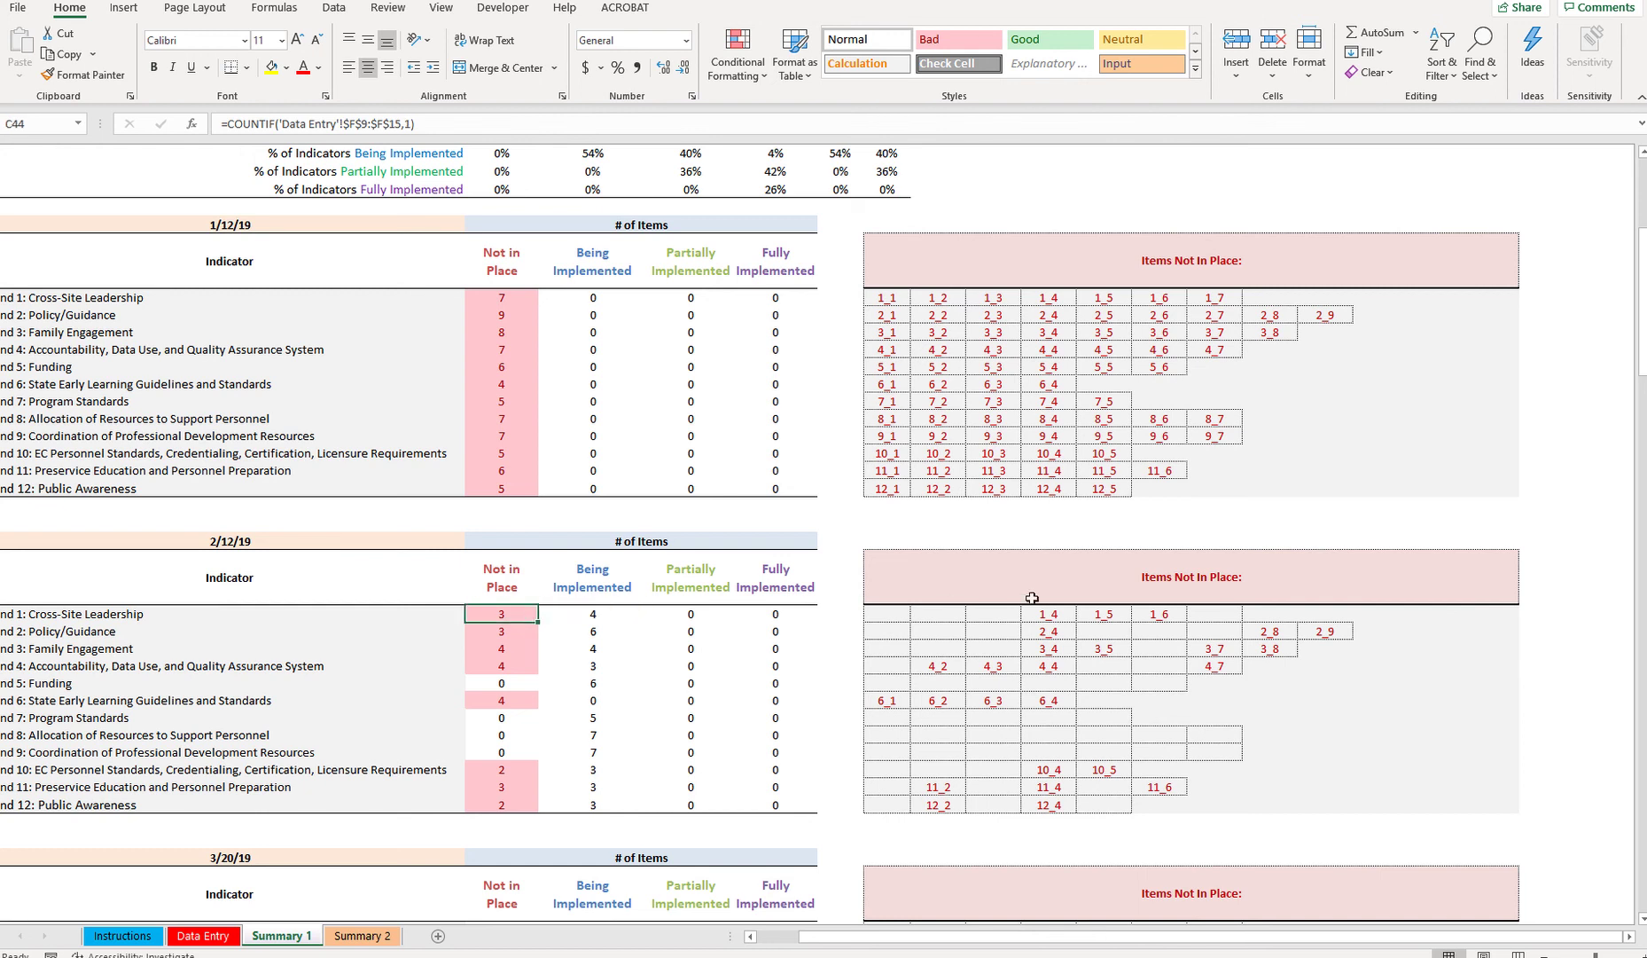
- Identify the individual Cross-Site Leadership items listed as not in place for 2/12/19
click(1068, 616)
click(1129, 616)
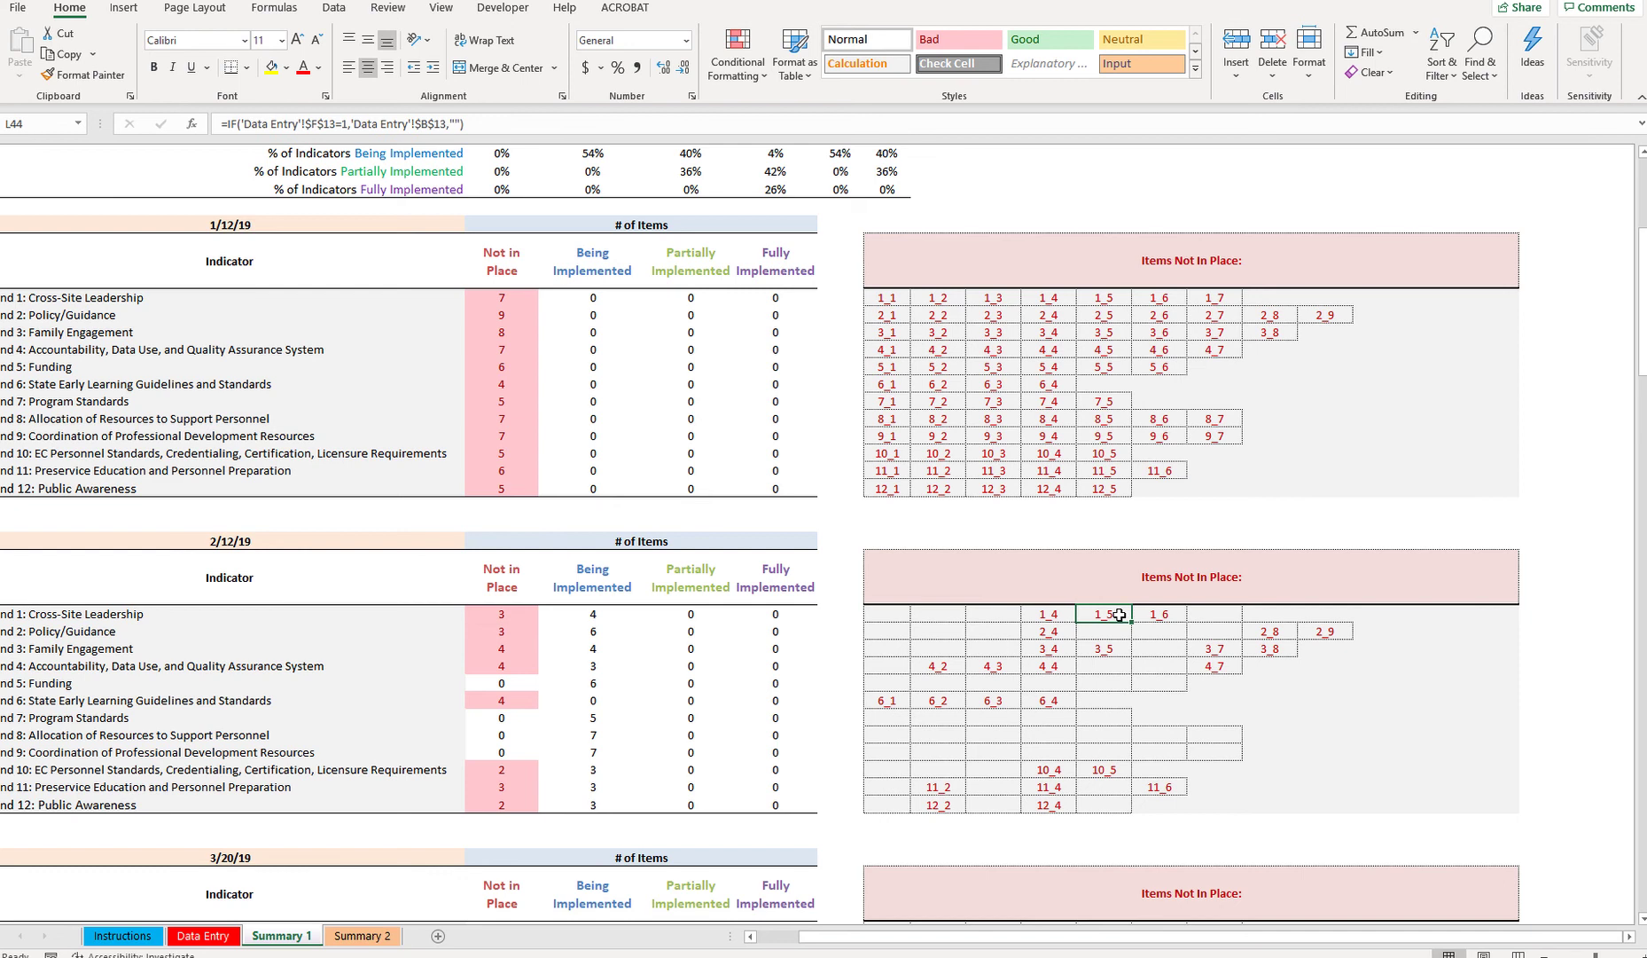
click(1167, 612)
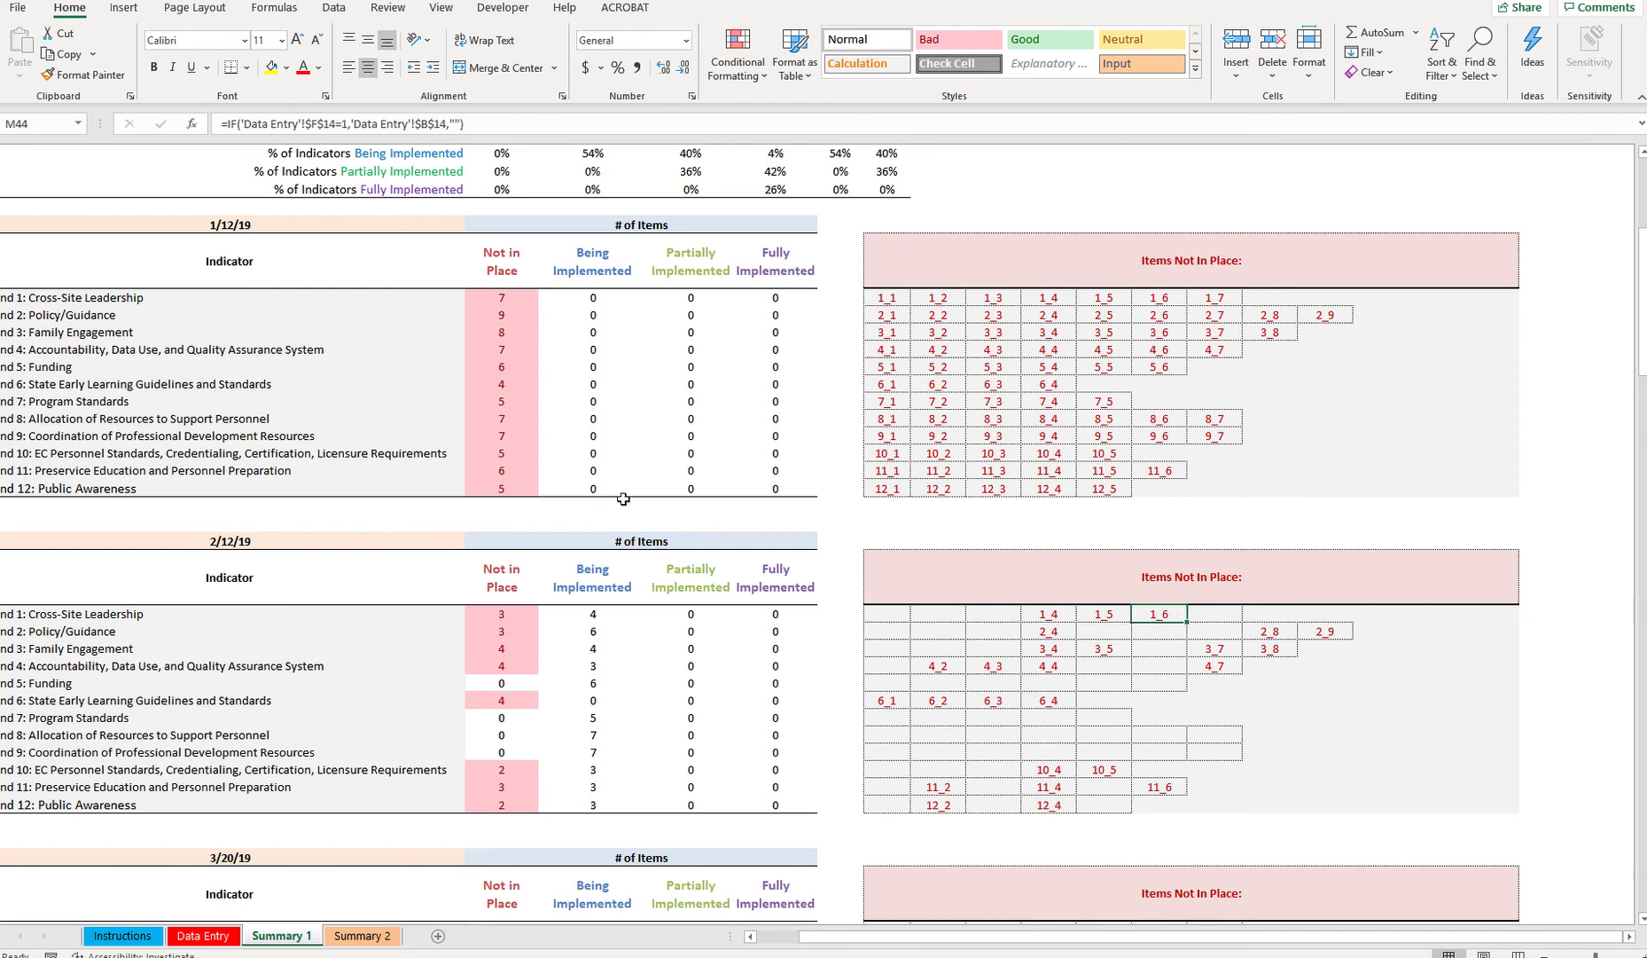
- Examine the 2/12/19 Policy/Guidance counts and the matching entries in its Items Not In Place list
click(509, 635)
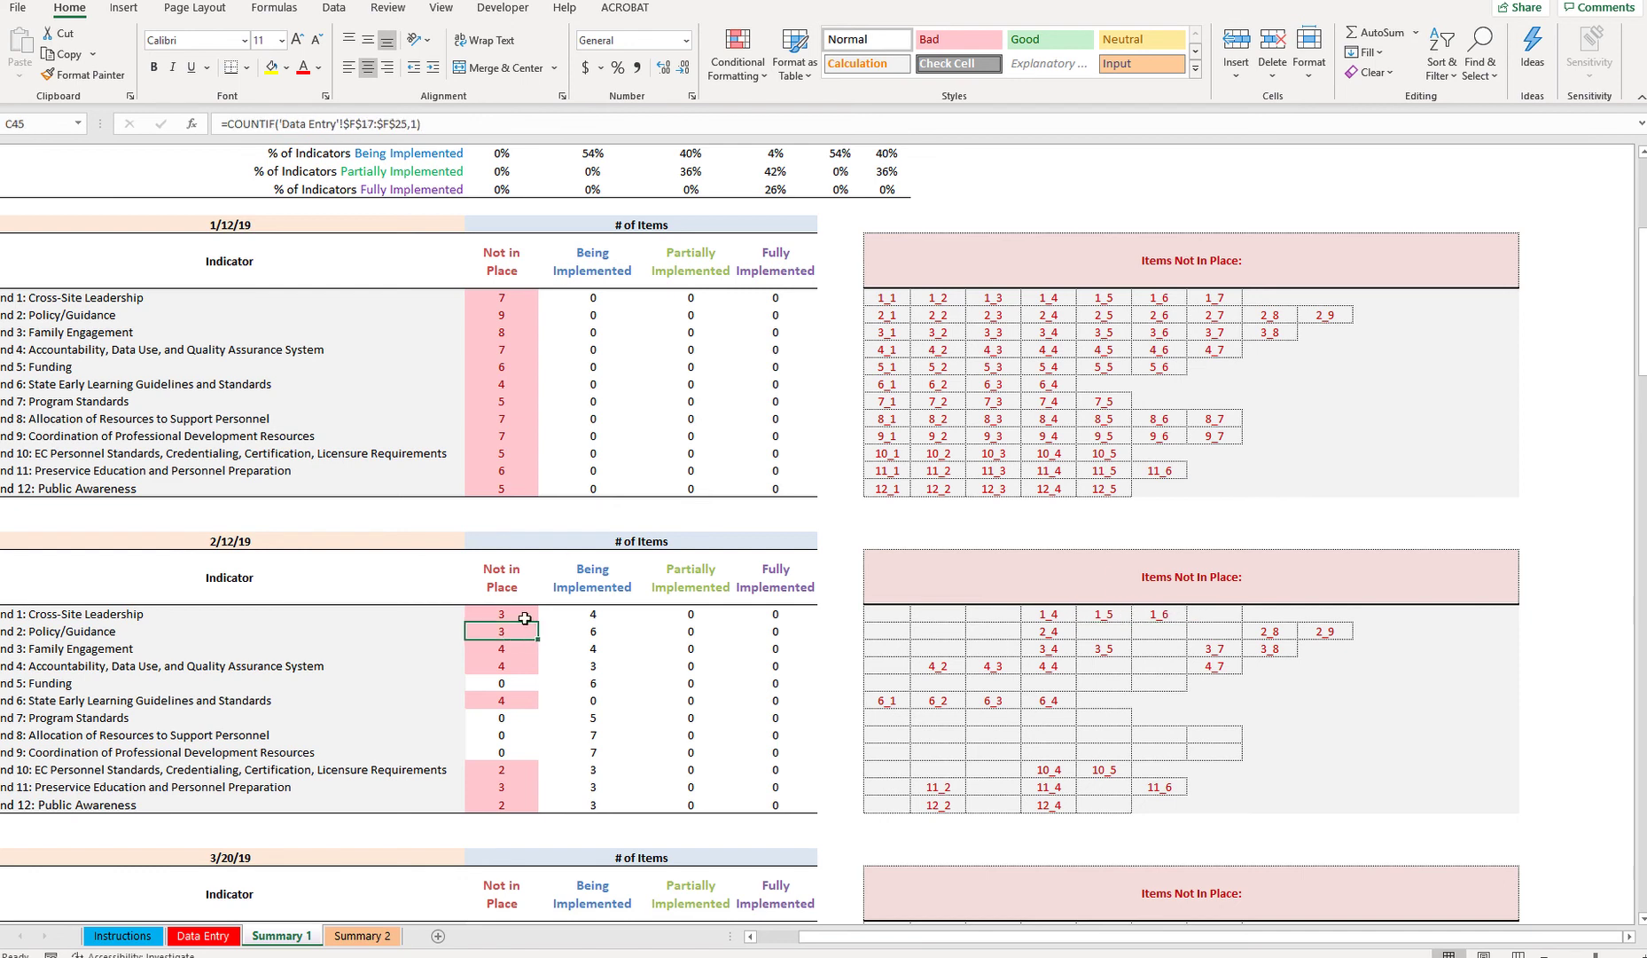
click(612, 630)
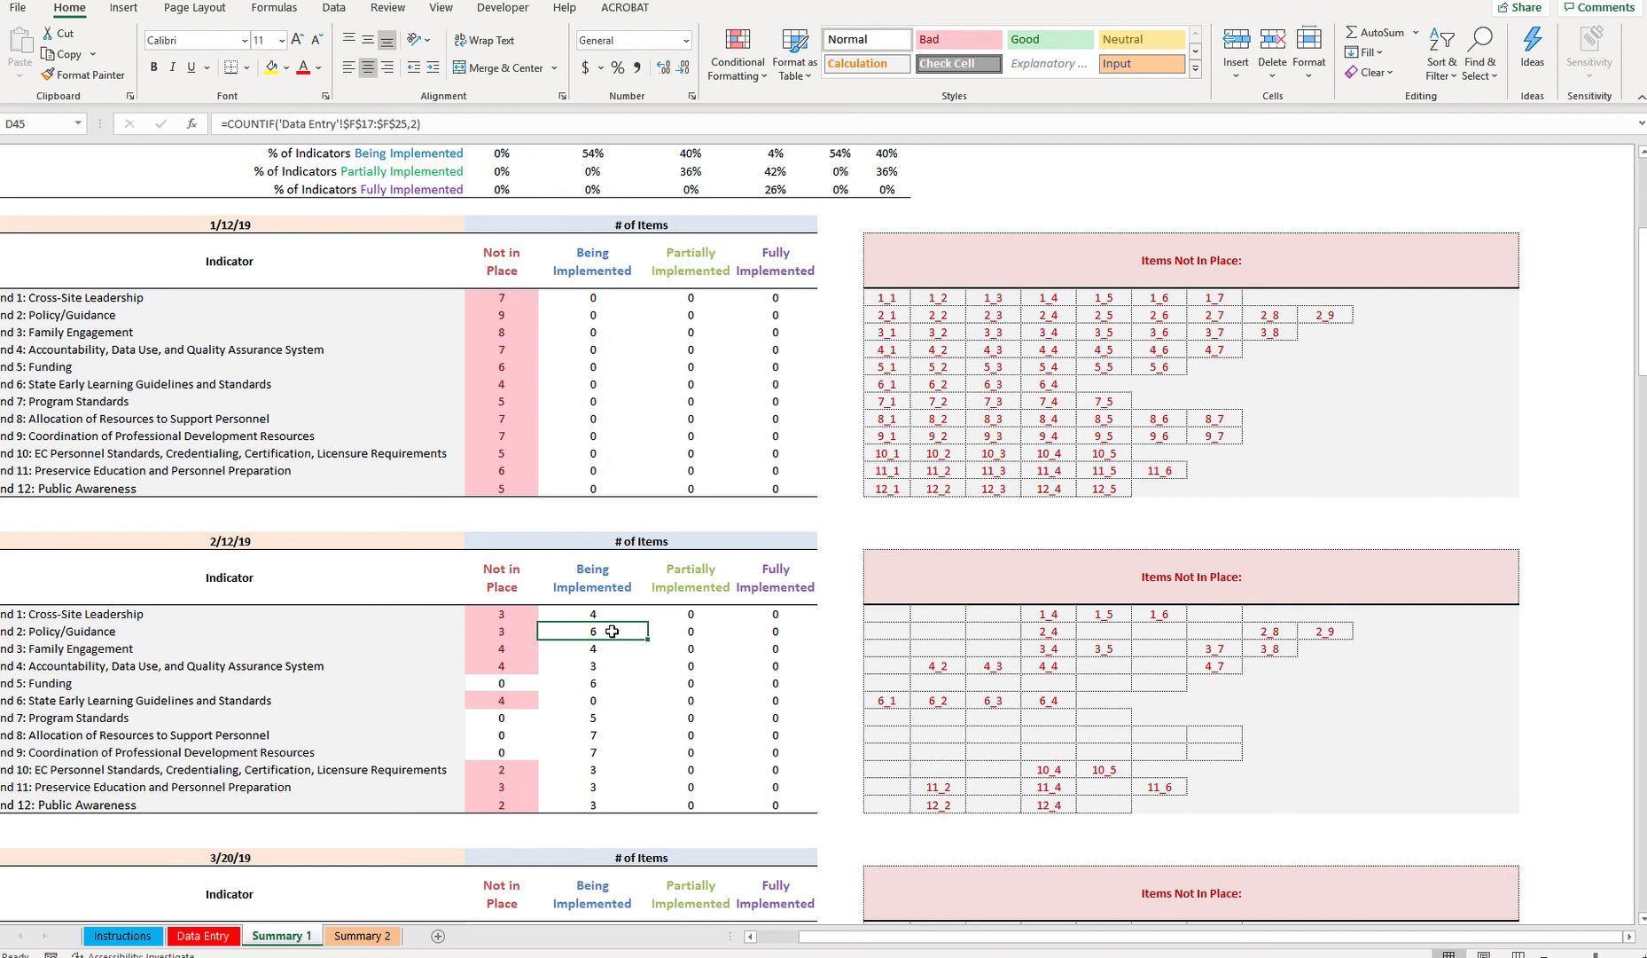
click(510, 633)
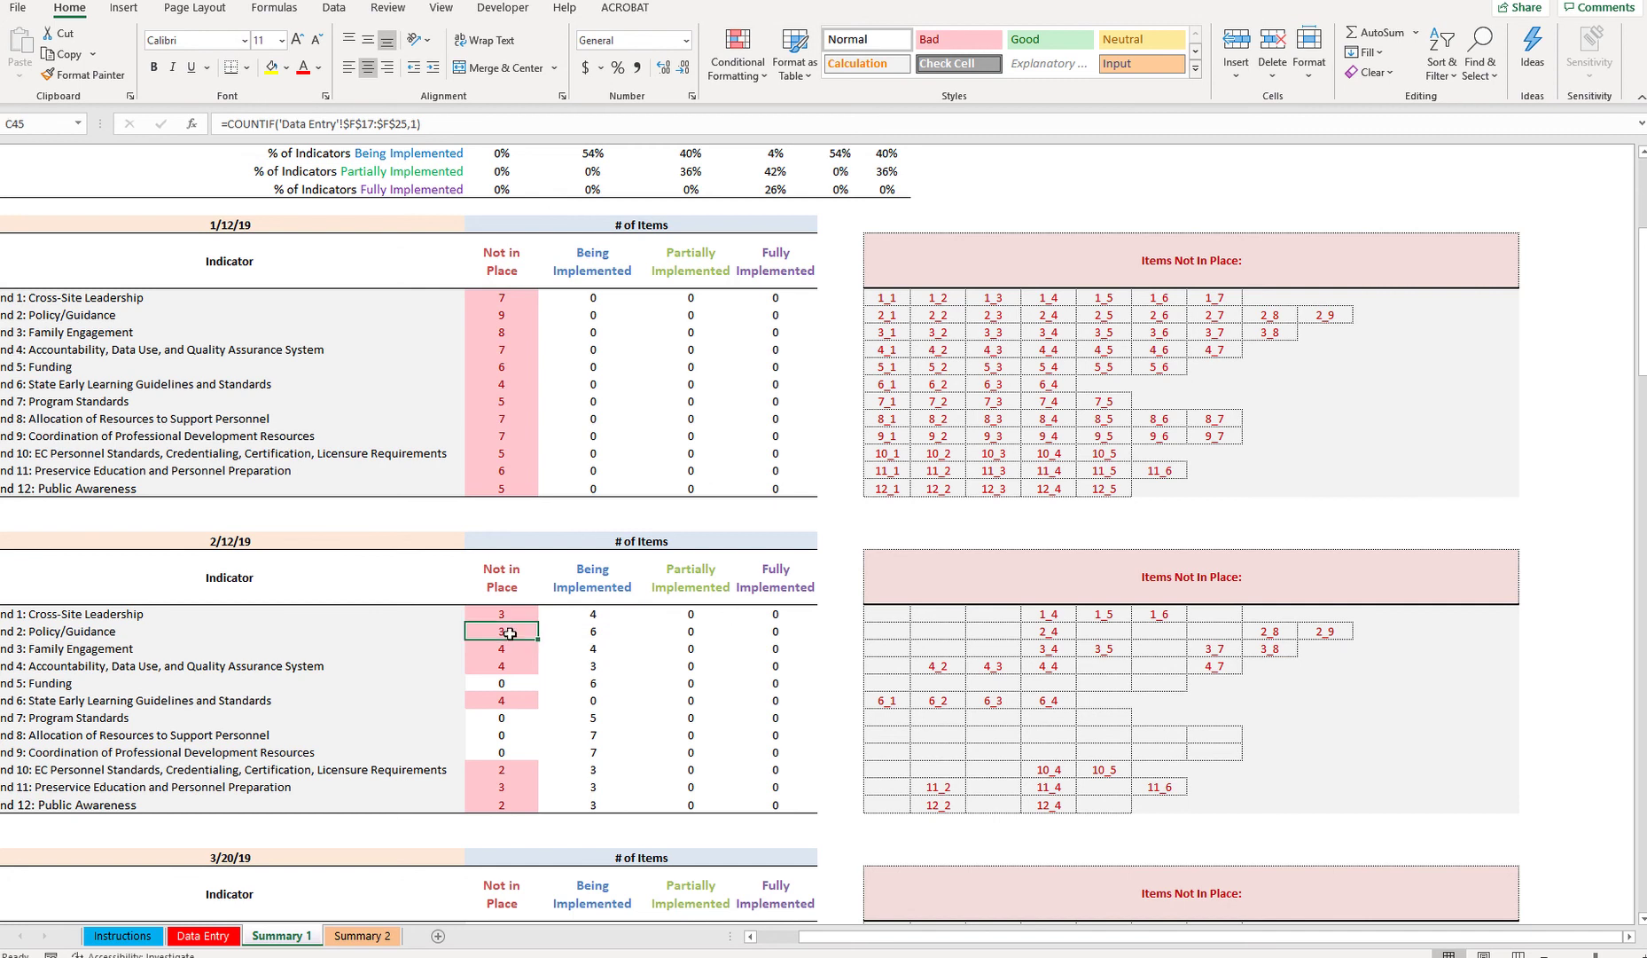
click(1049, 630)
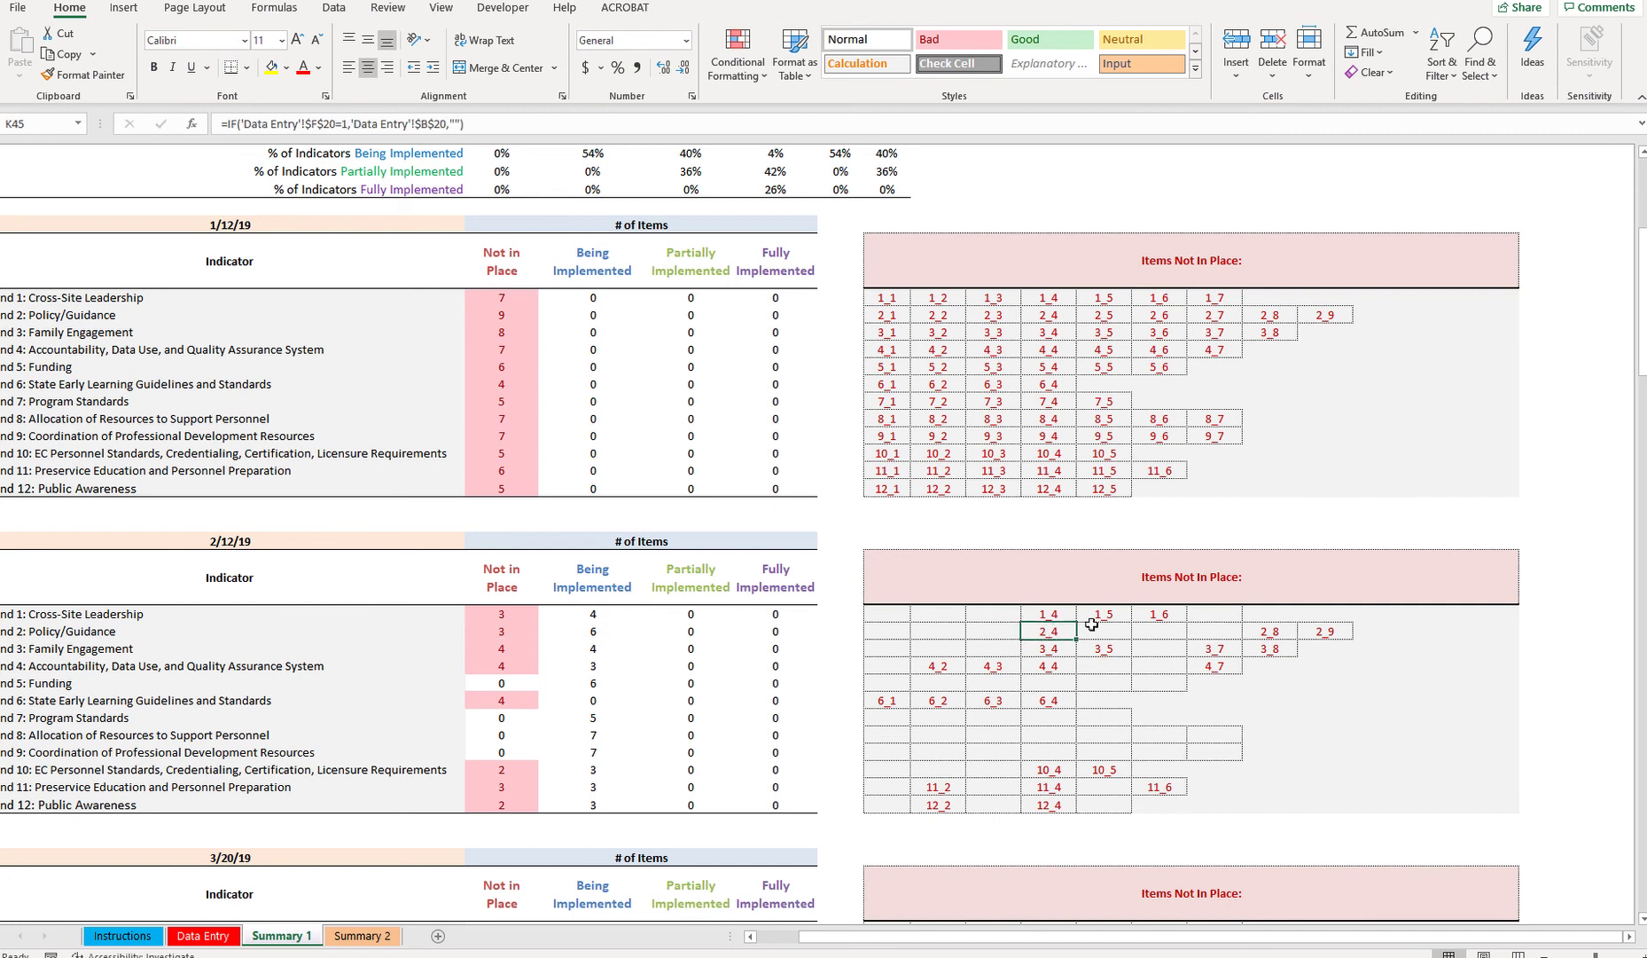
click(1334, 629)
- Review the remaining indicator tables through date 6 and return to the chart on the Summary 1 sheet
scroll(1065, 658, down, 14)
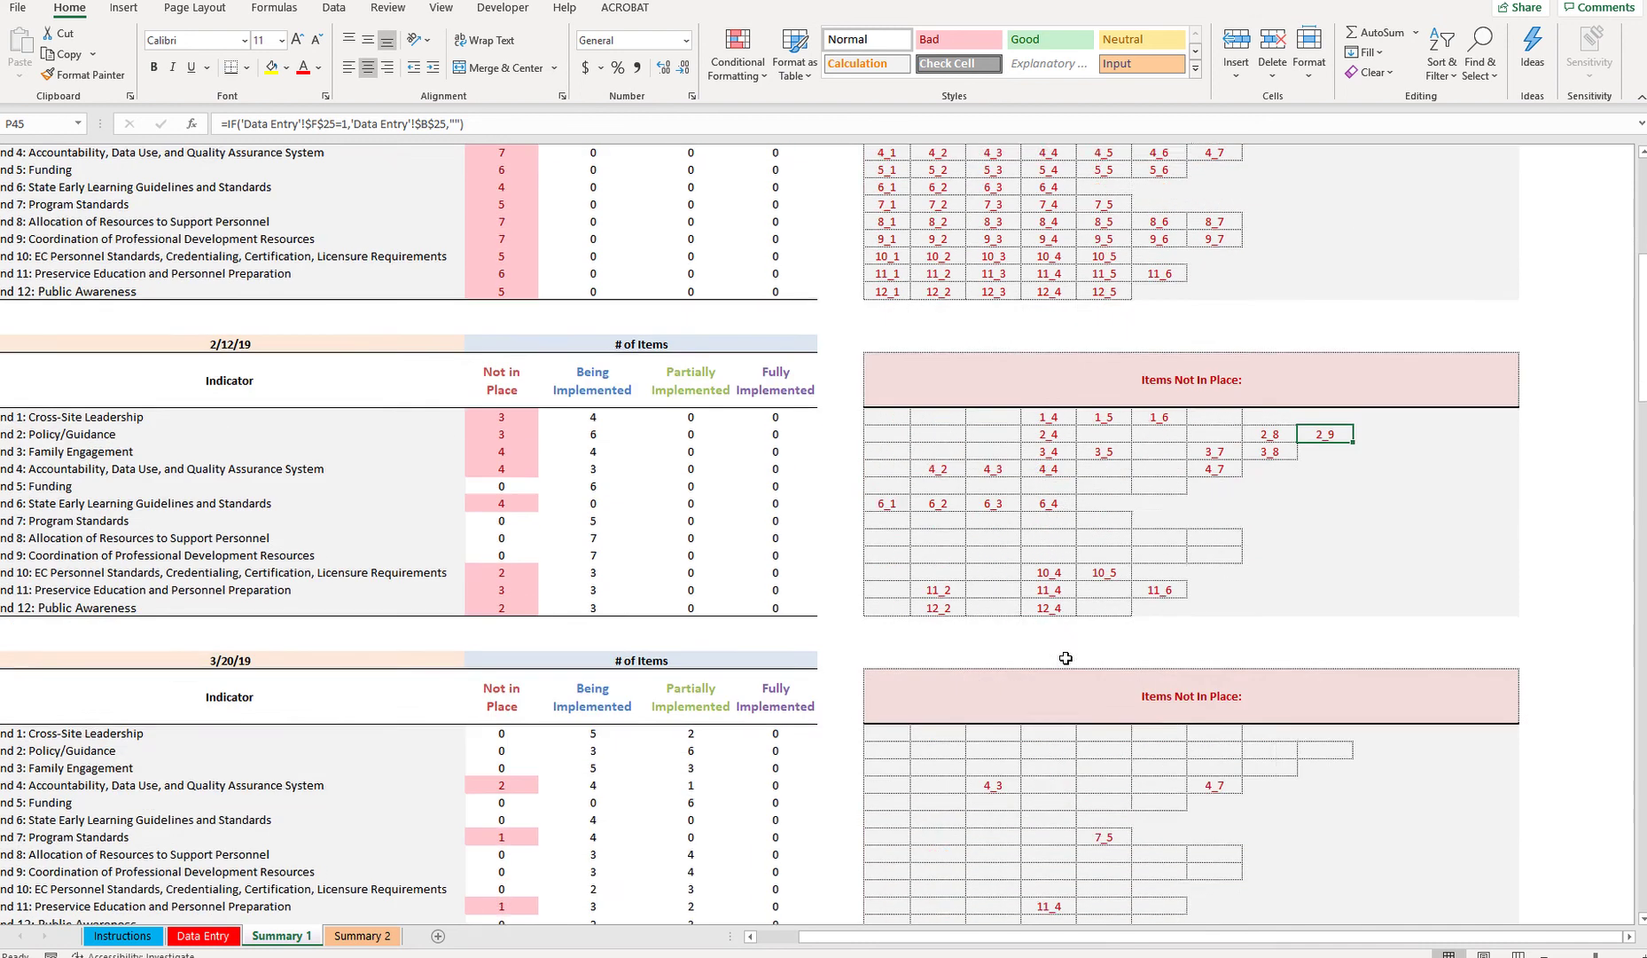
scroll(1066, 658, down, 14)
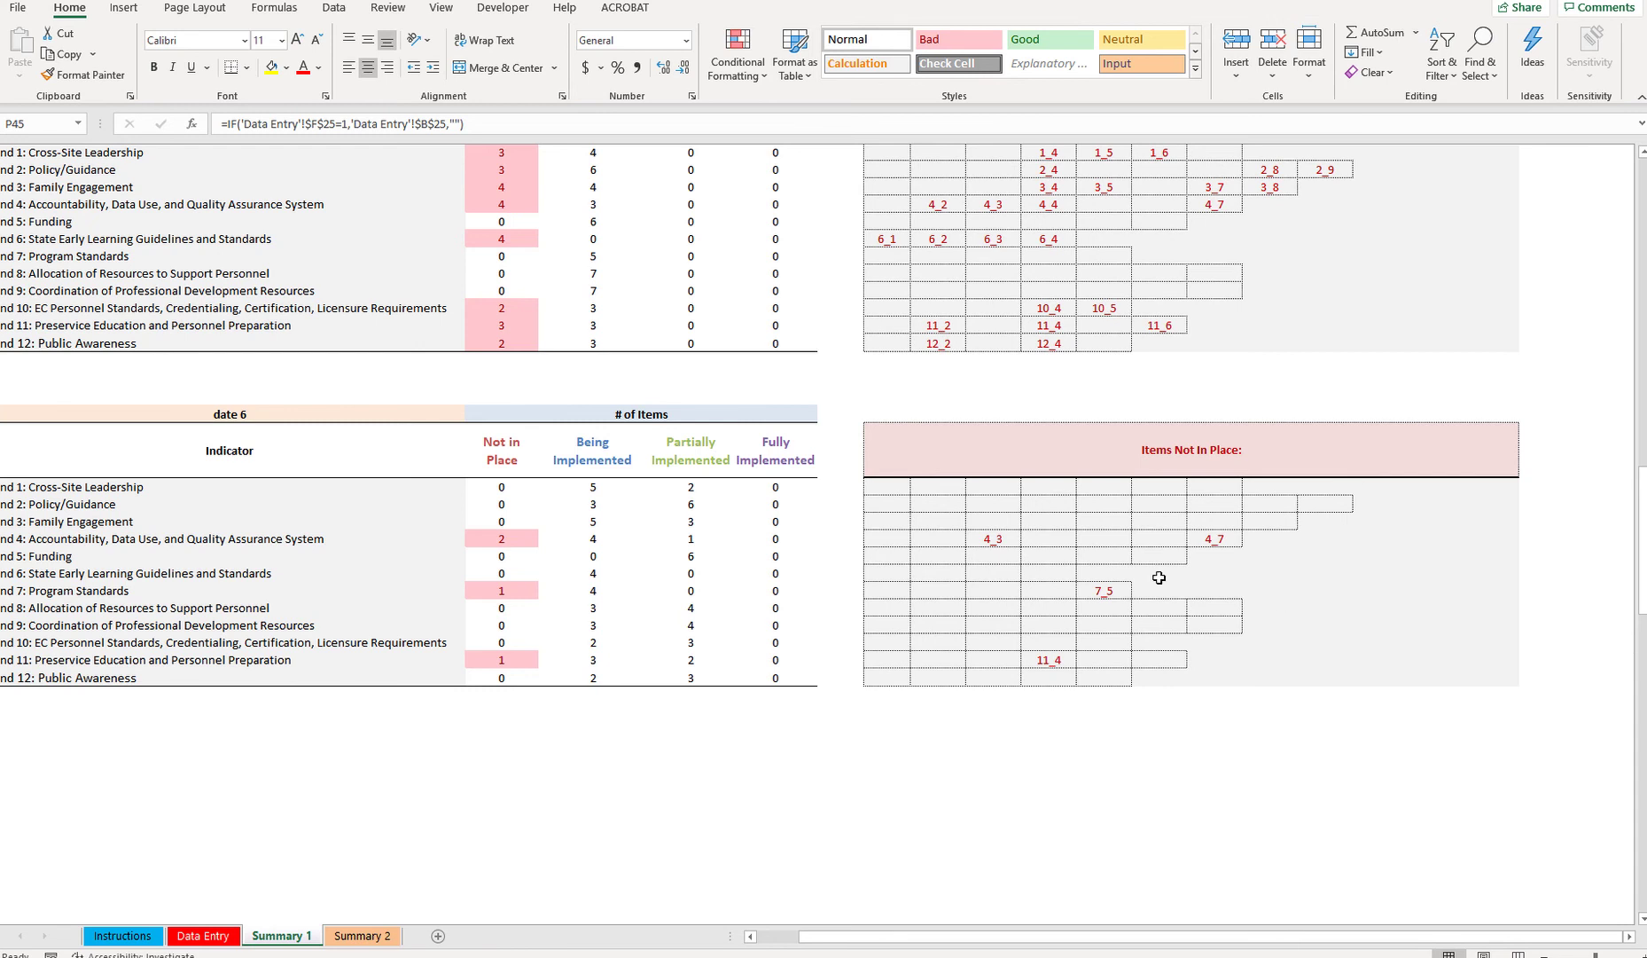
scroll(1158, 577, up, 20)
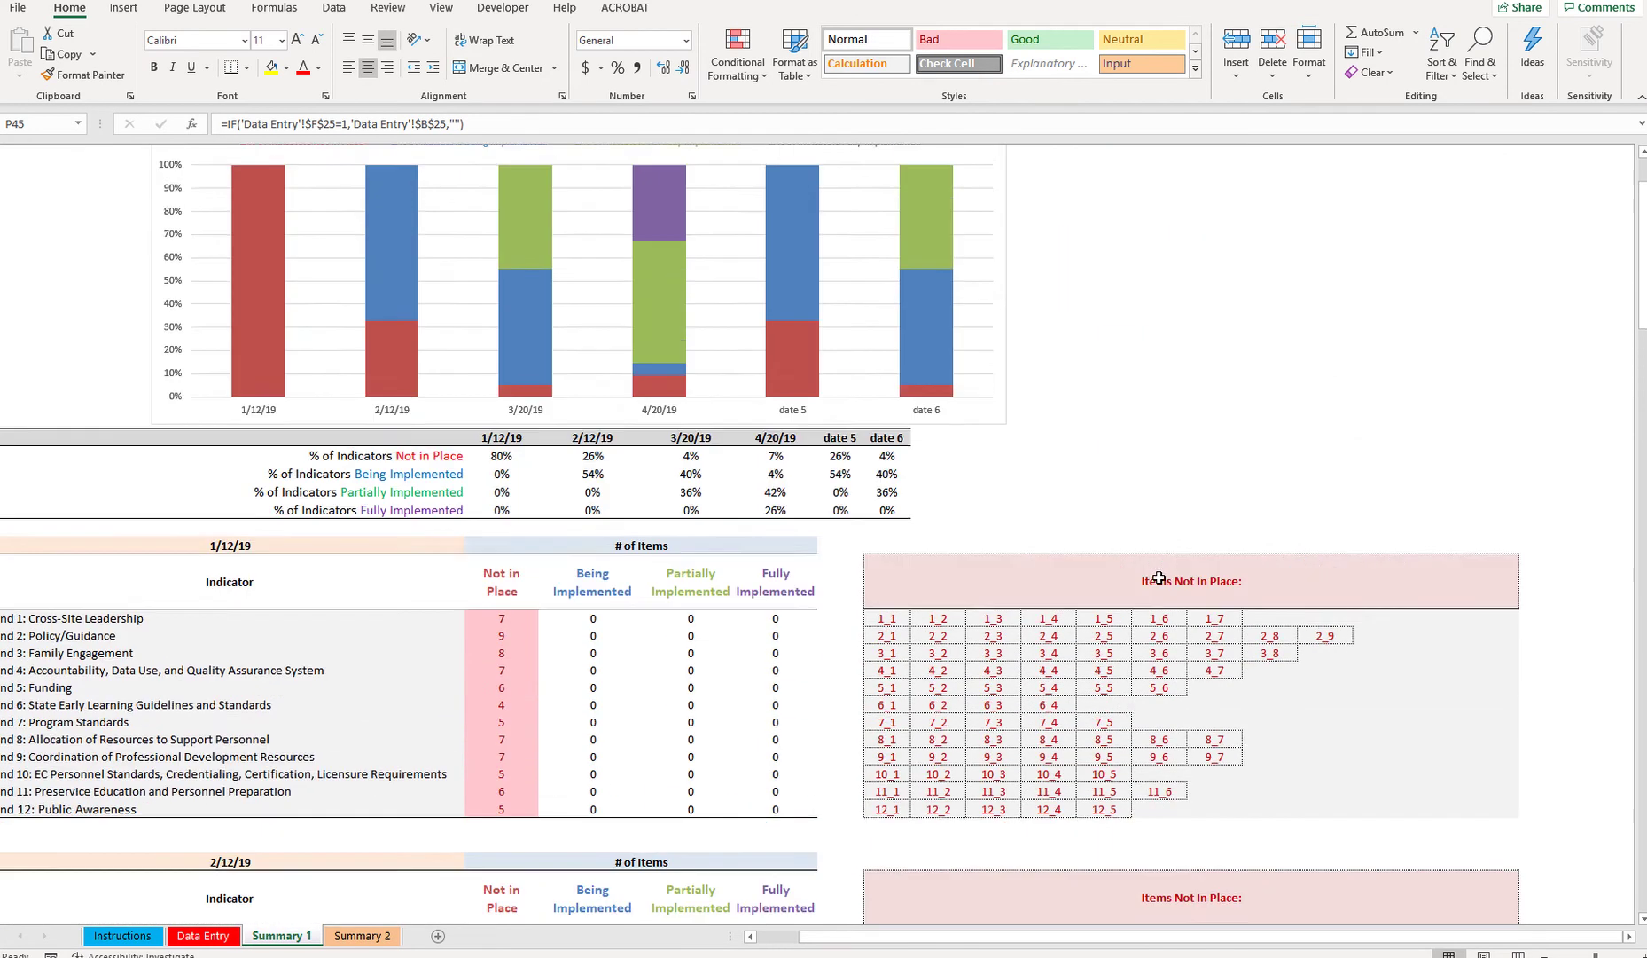
scroll(1159, 577, up, 1)
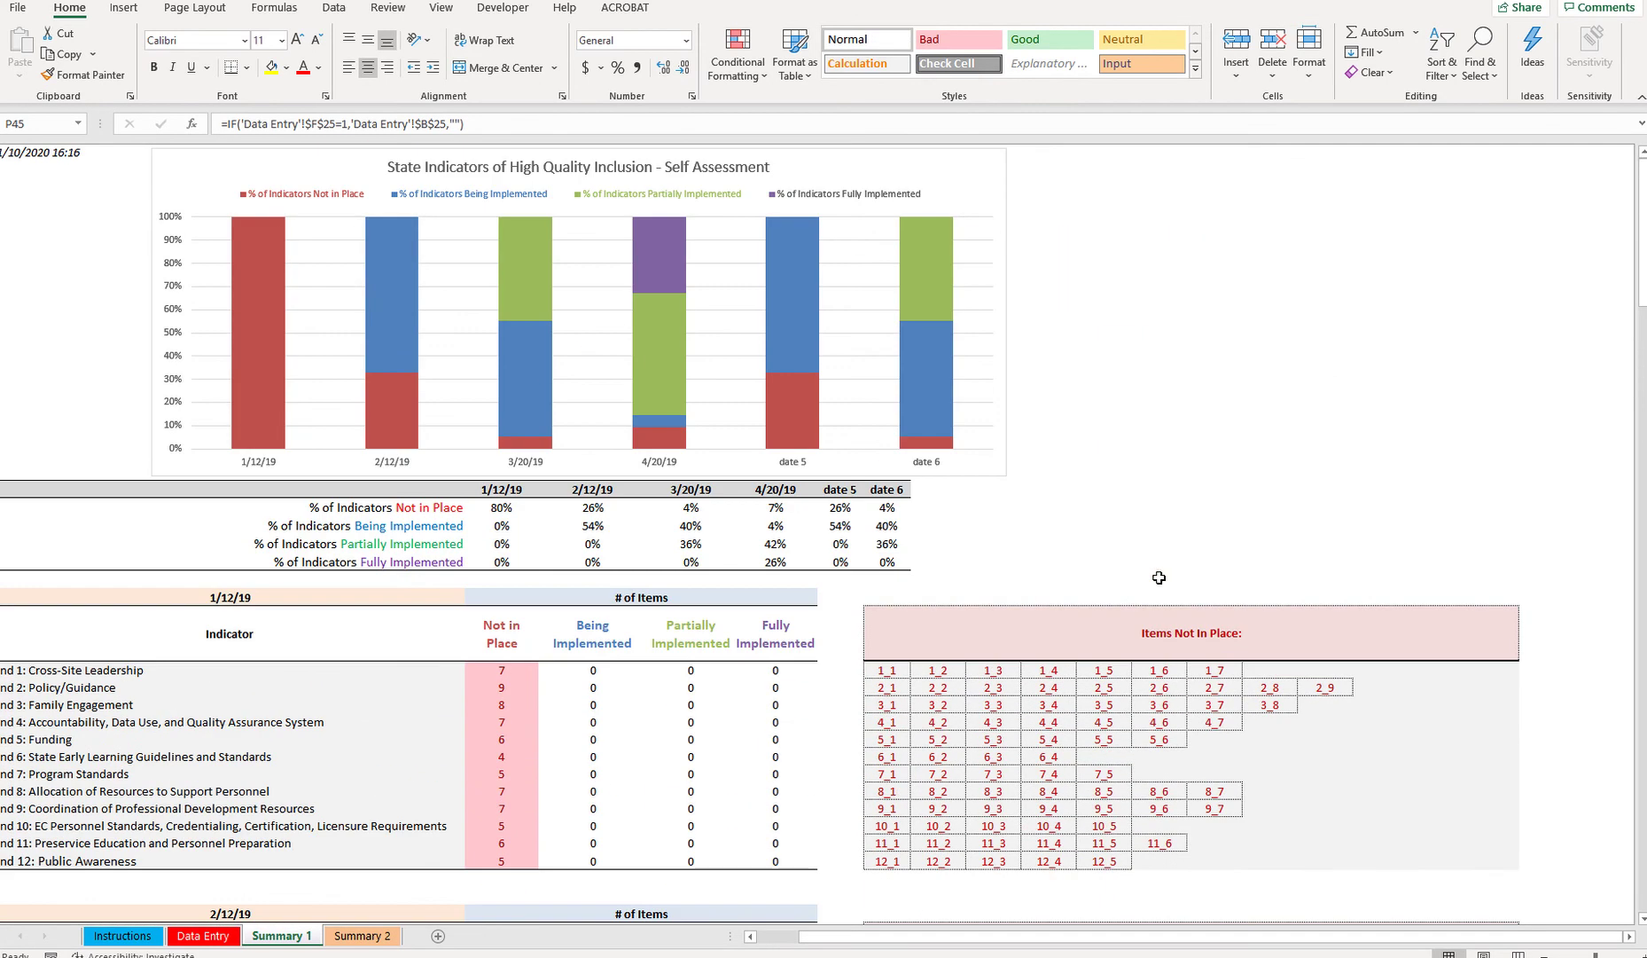
- Open the Summary 2 sheet and refresh all data through the chart's PivotChart analysis commands
click(362, 936)
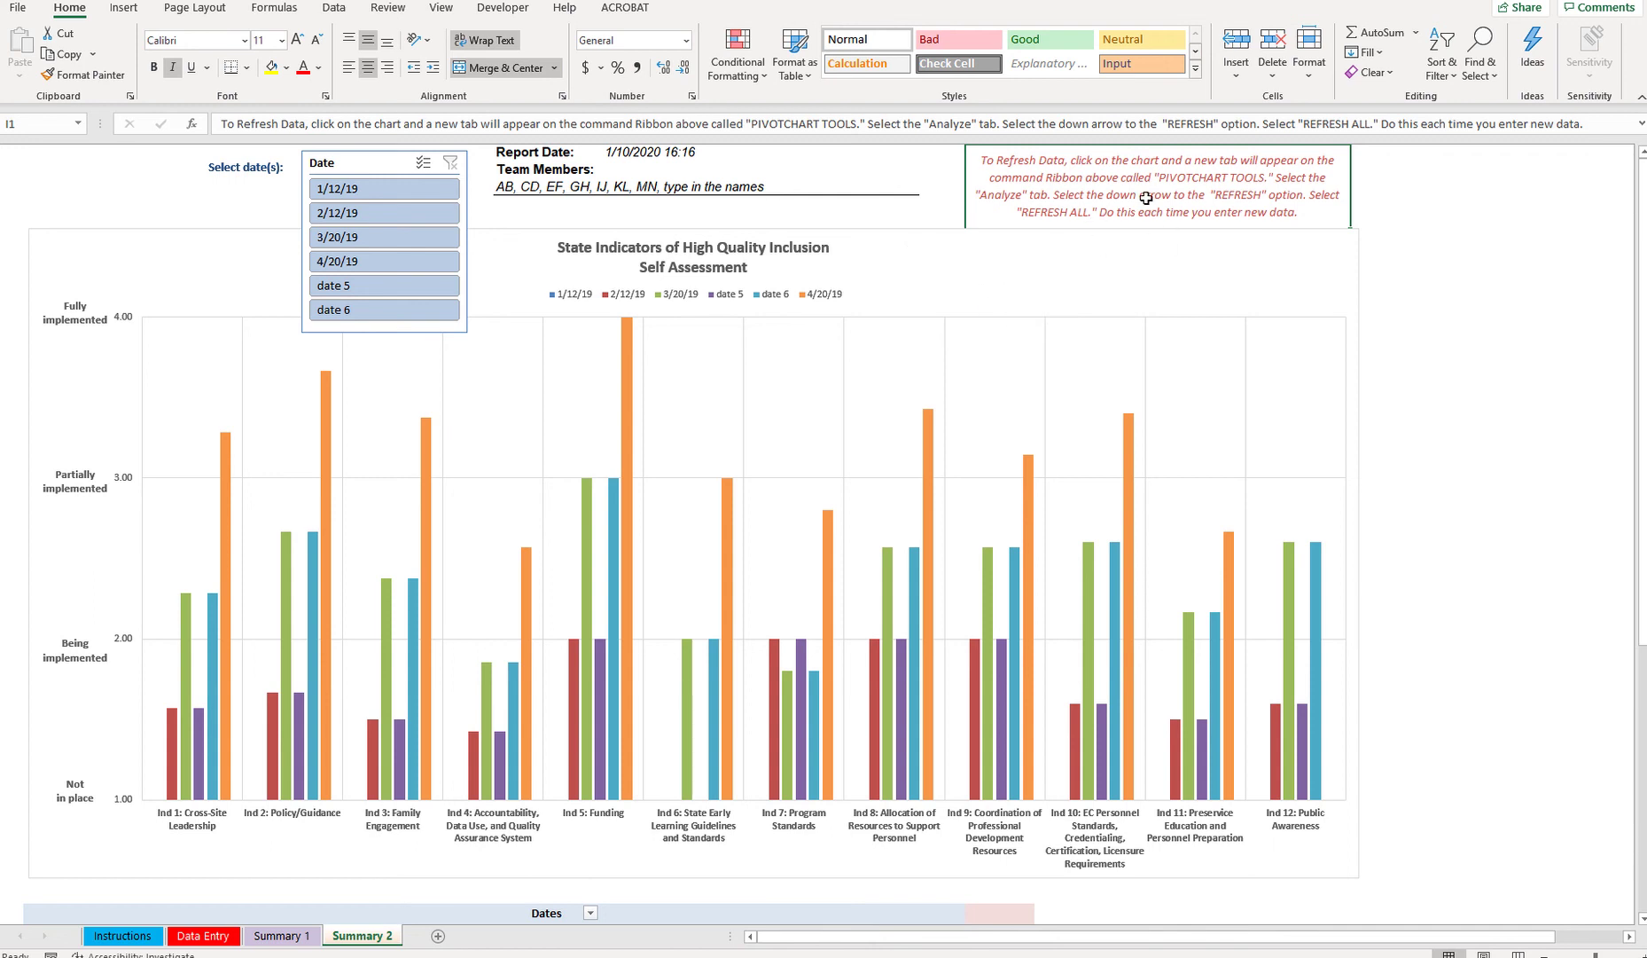
click(887, 233)
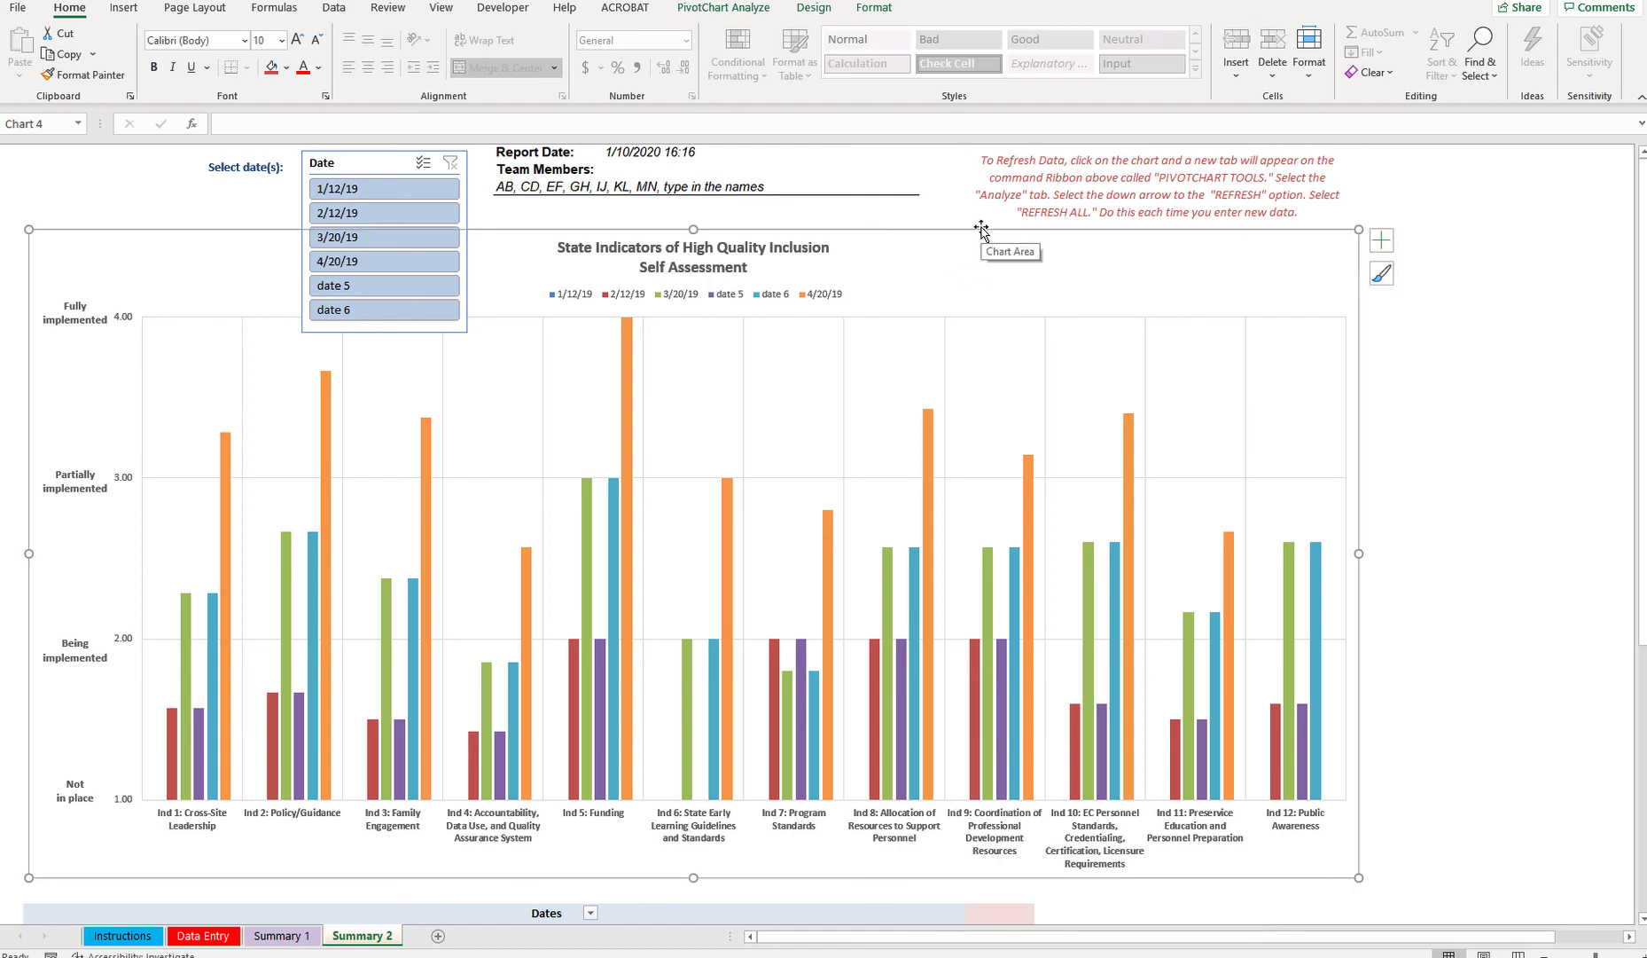
click(759, 9)
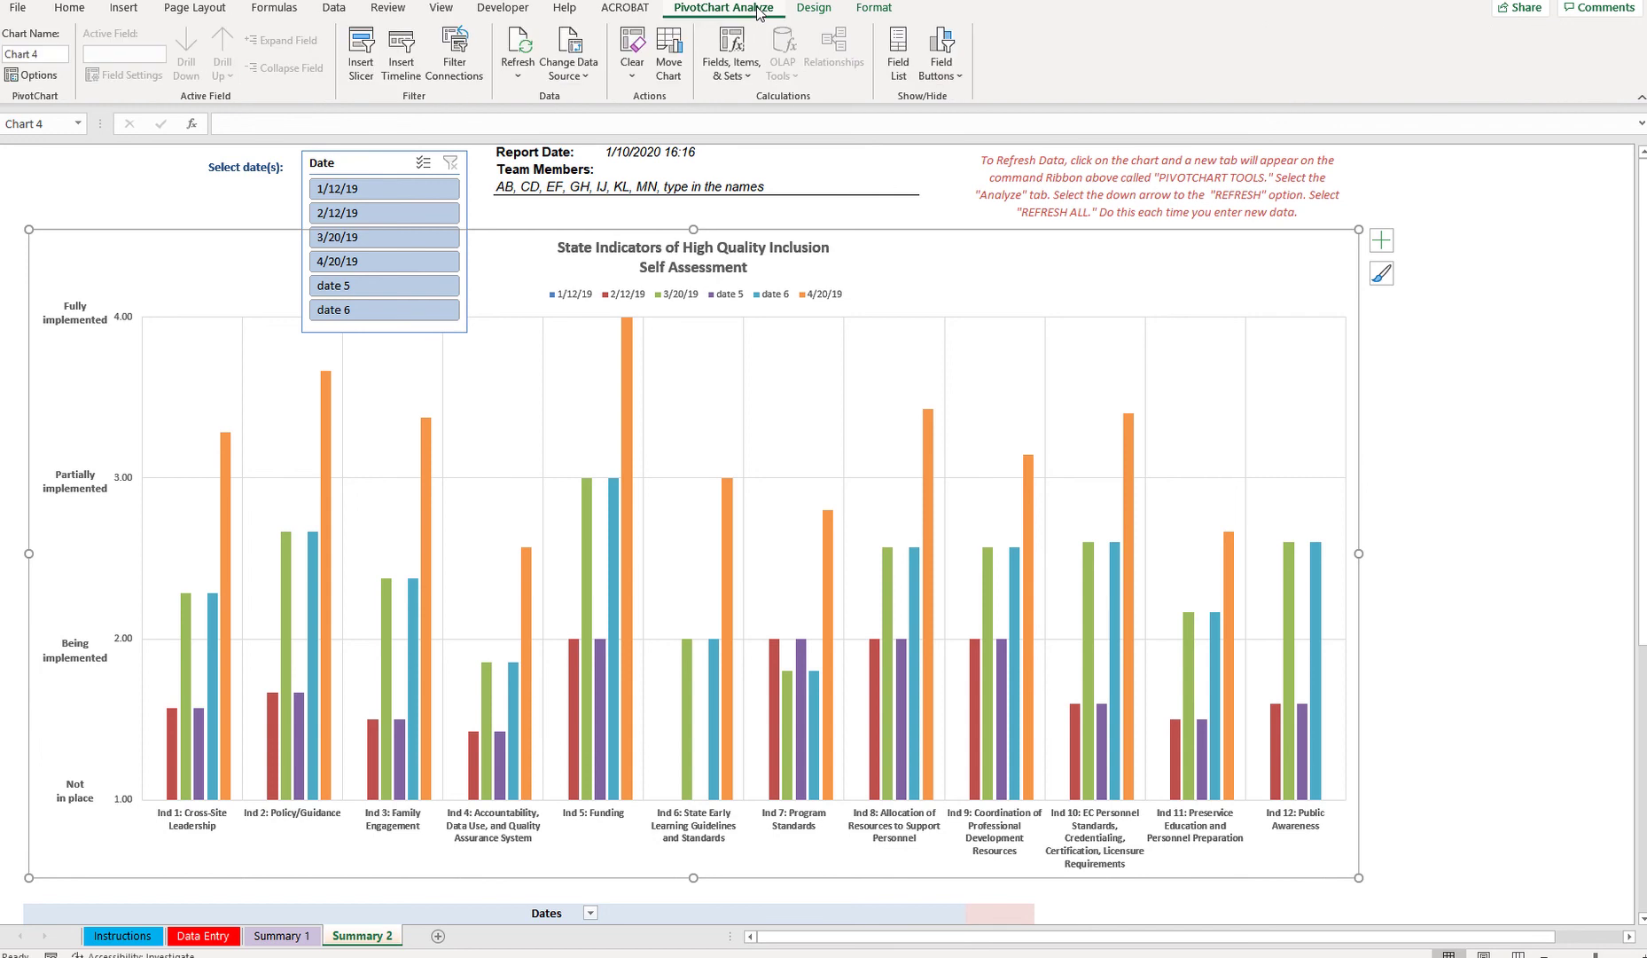
click(519, 77)
click(538, 125)
- Refresh the pivot chart and all workbook data using the general data refresh commands
click(337, 8)
click(327, 77)
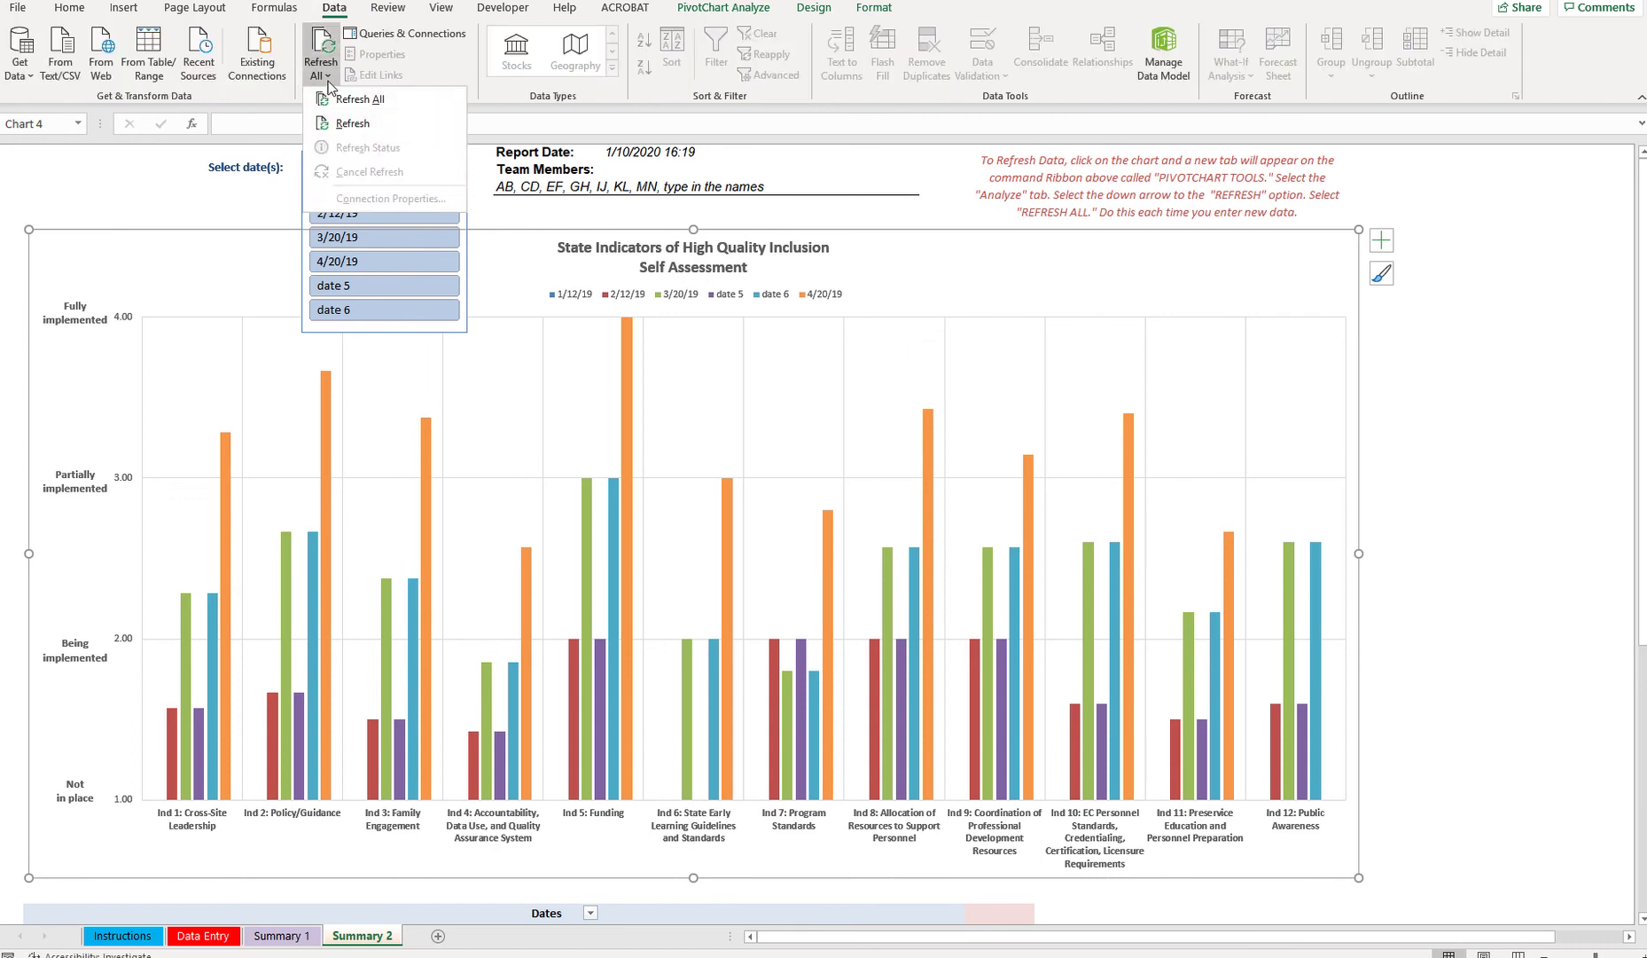
click(342, 123)
click(327, 77)
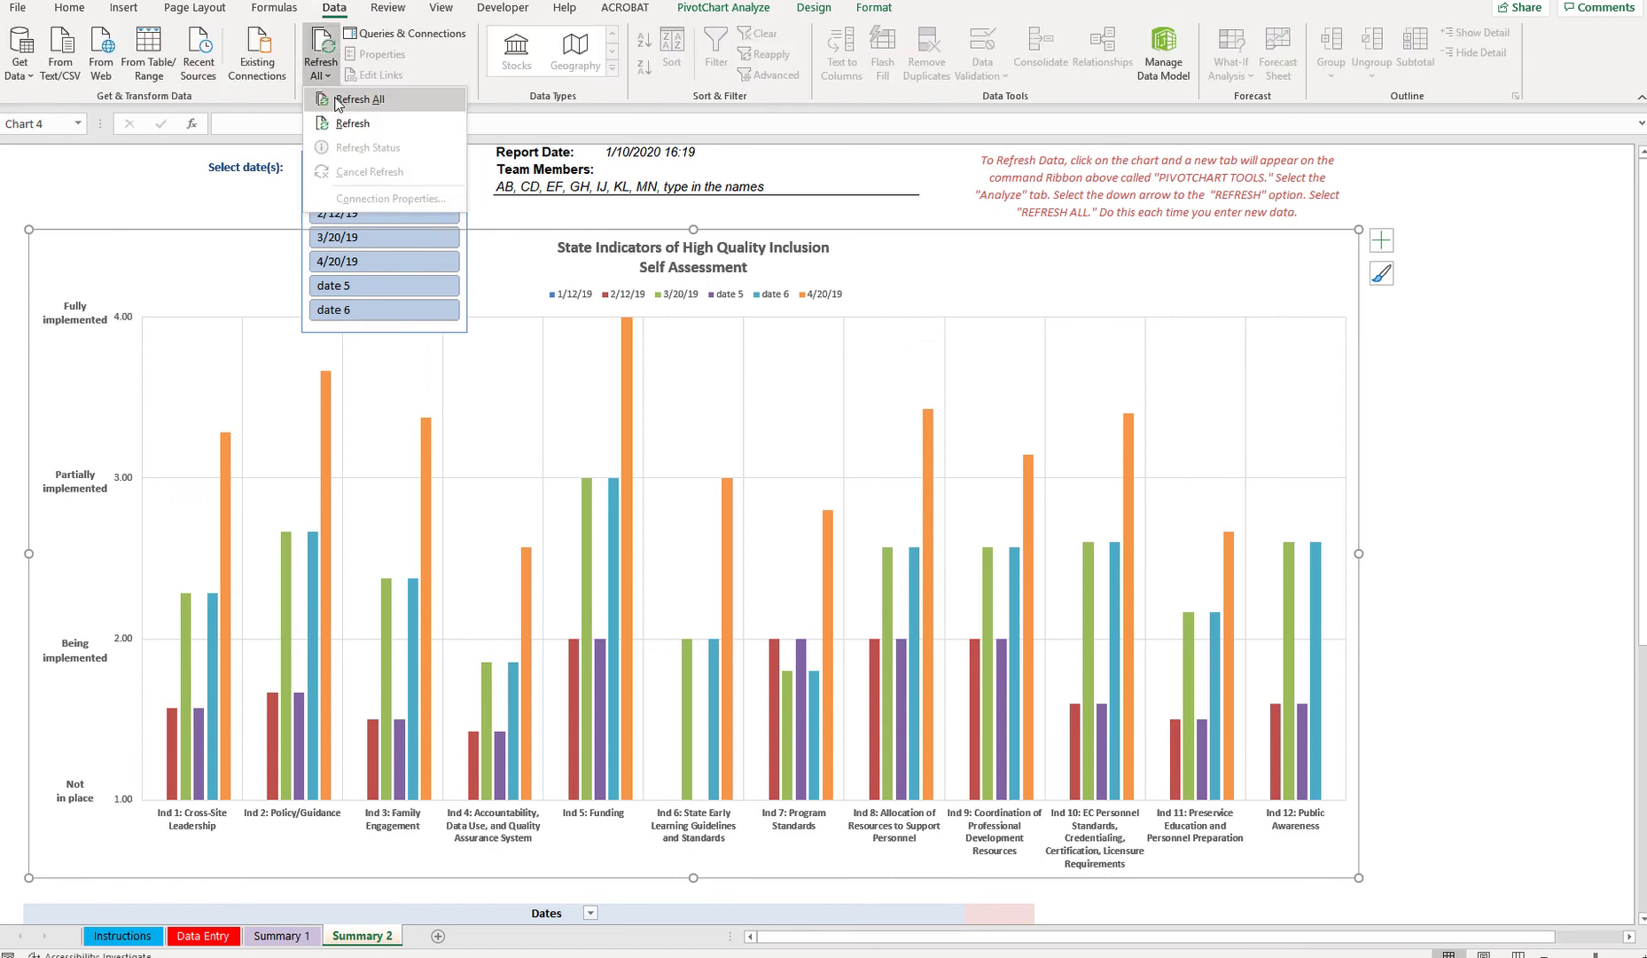
click(338, 102)
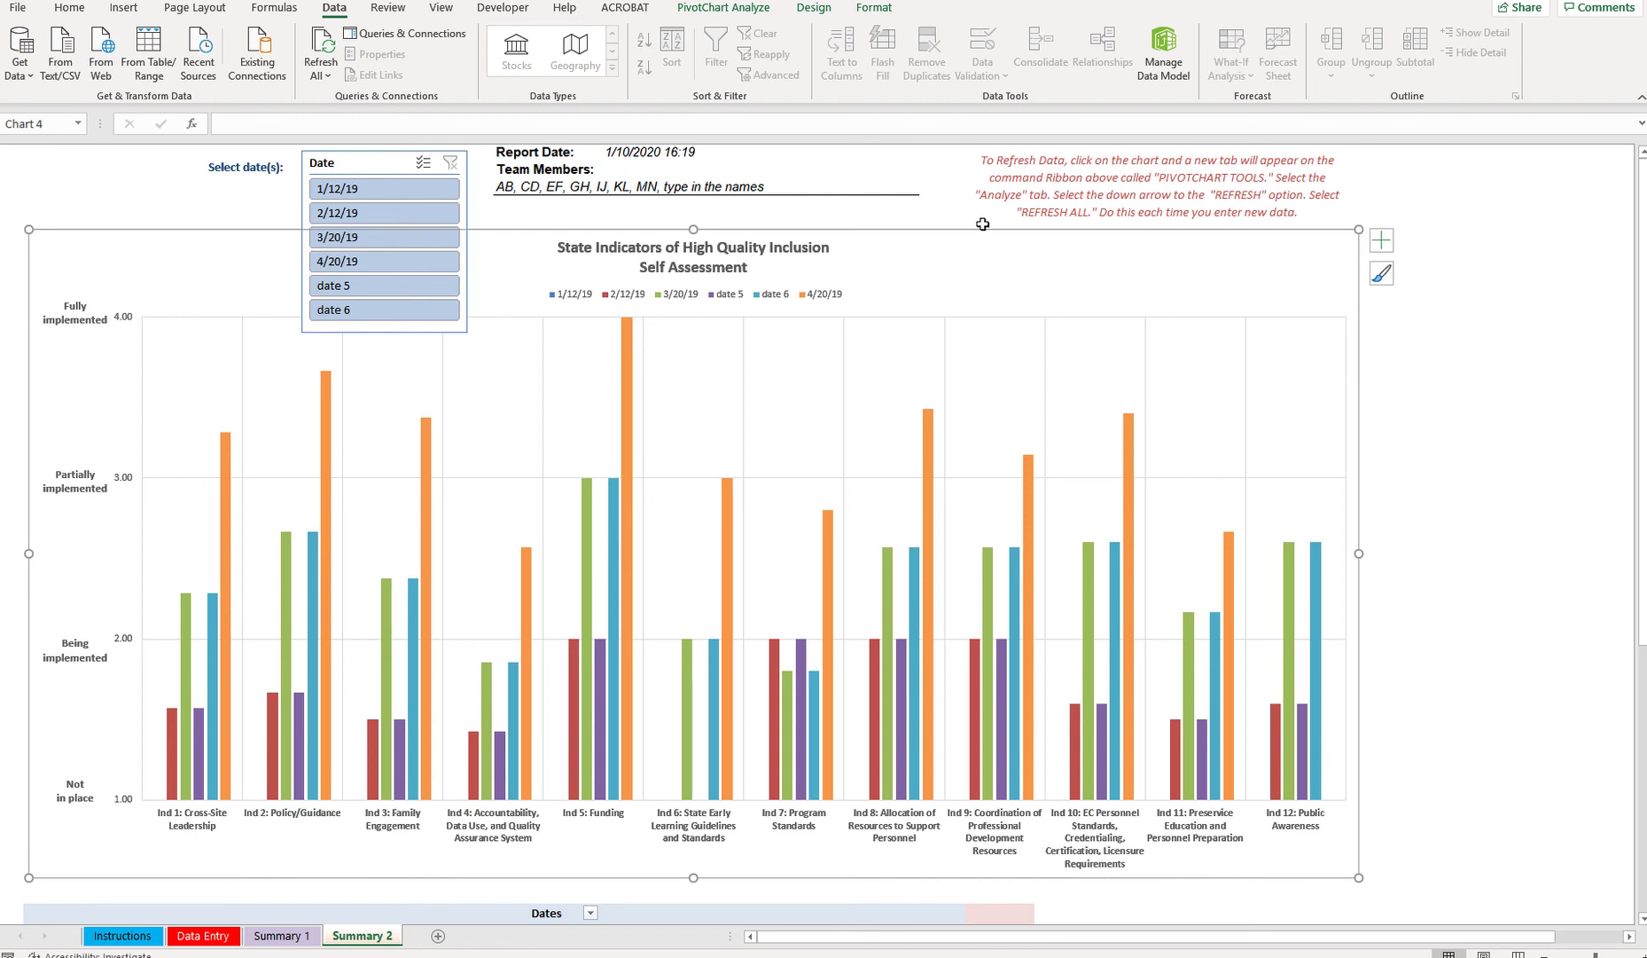
- View the pivot chart for one date at a time: 1/12/19, 2/12/19, 3/20/19 and 4/20/19
click(526, 218)
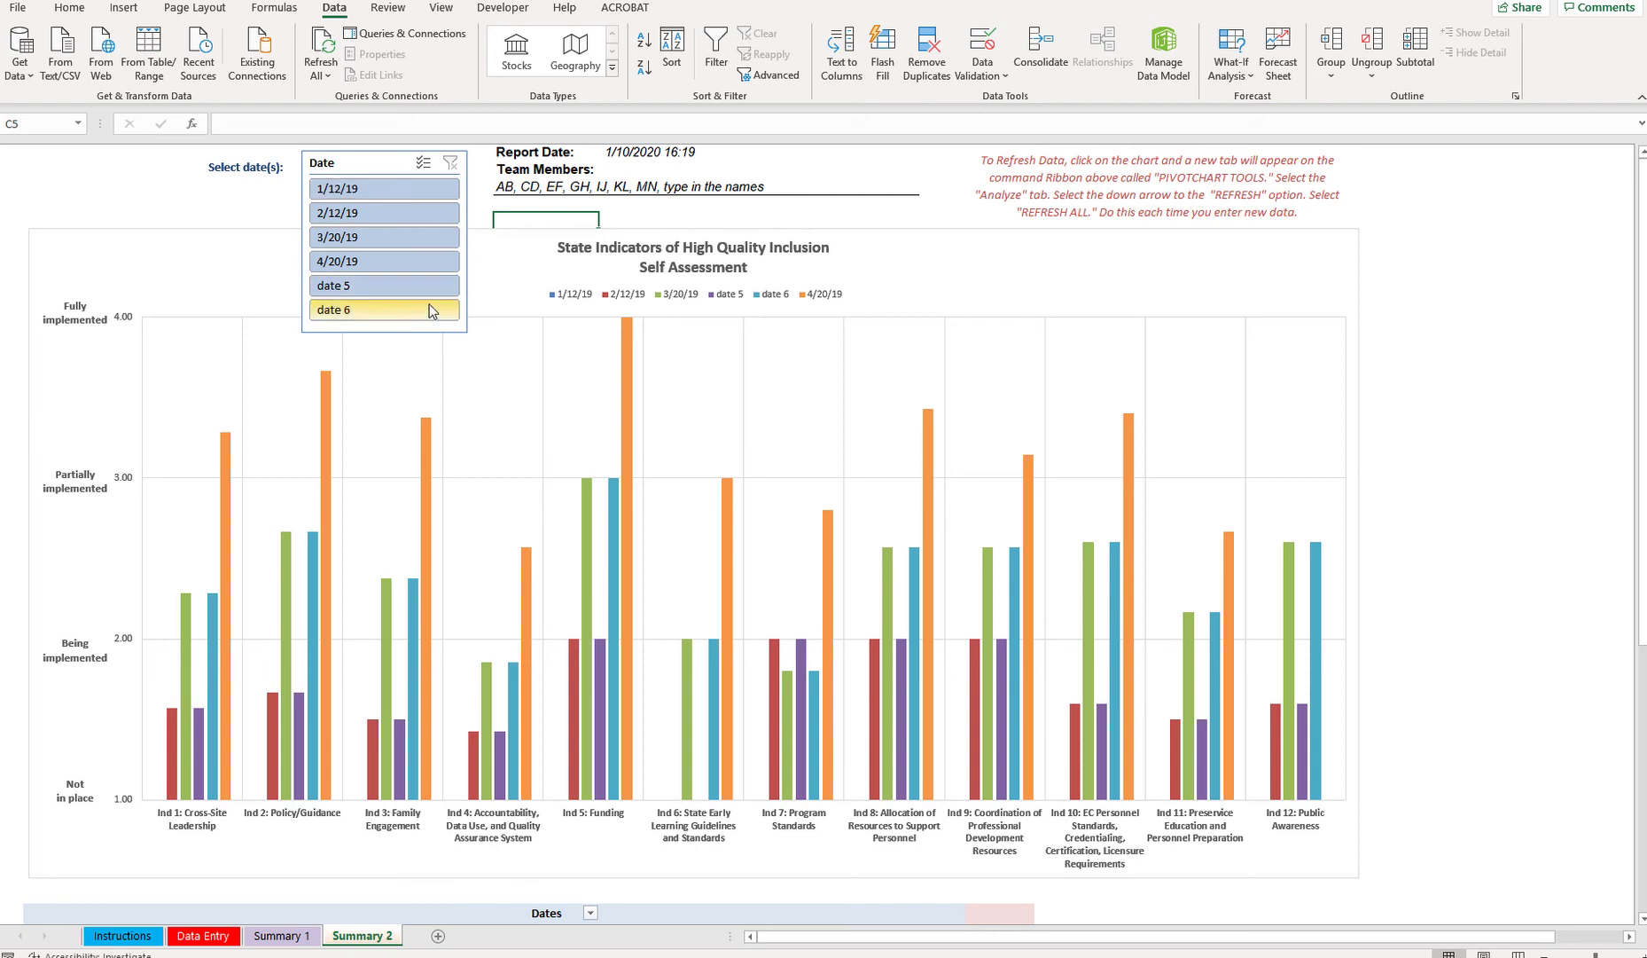
click(423, 191)
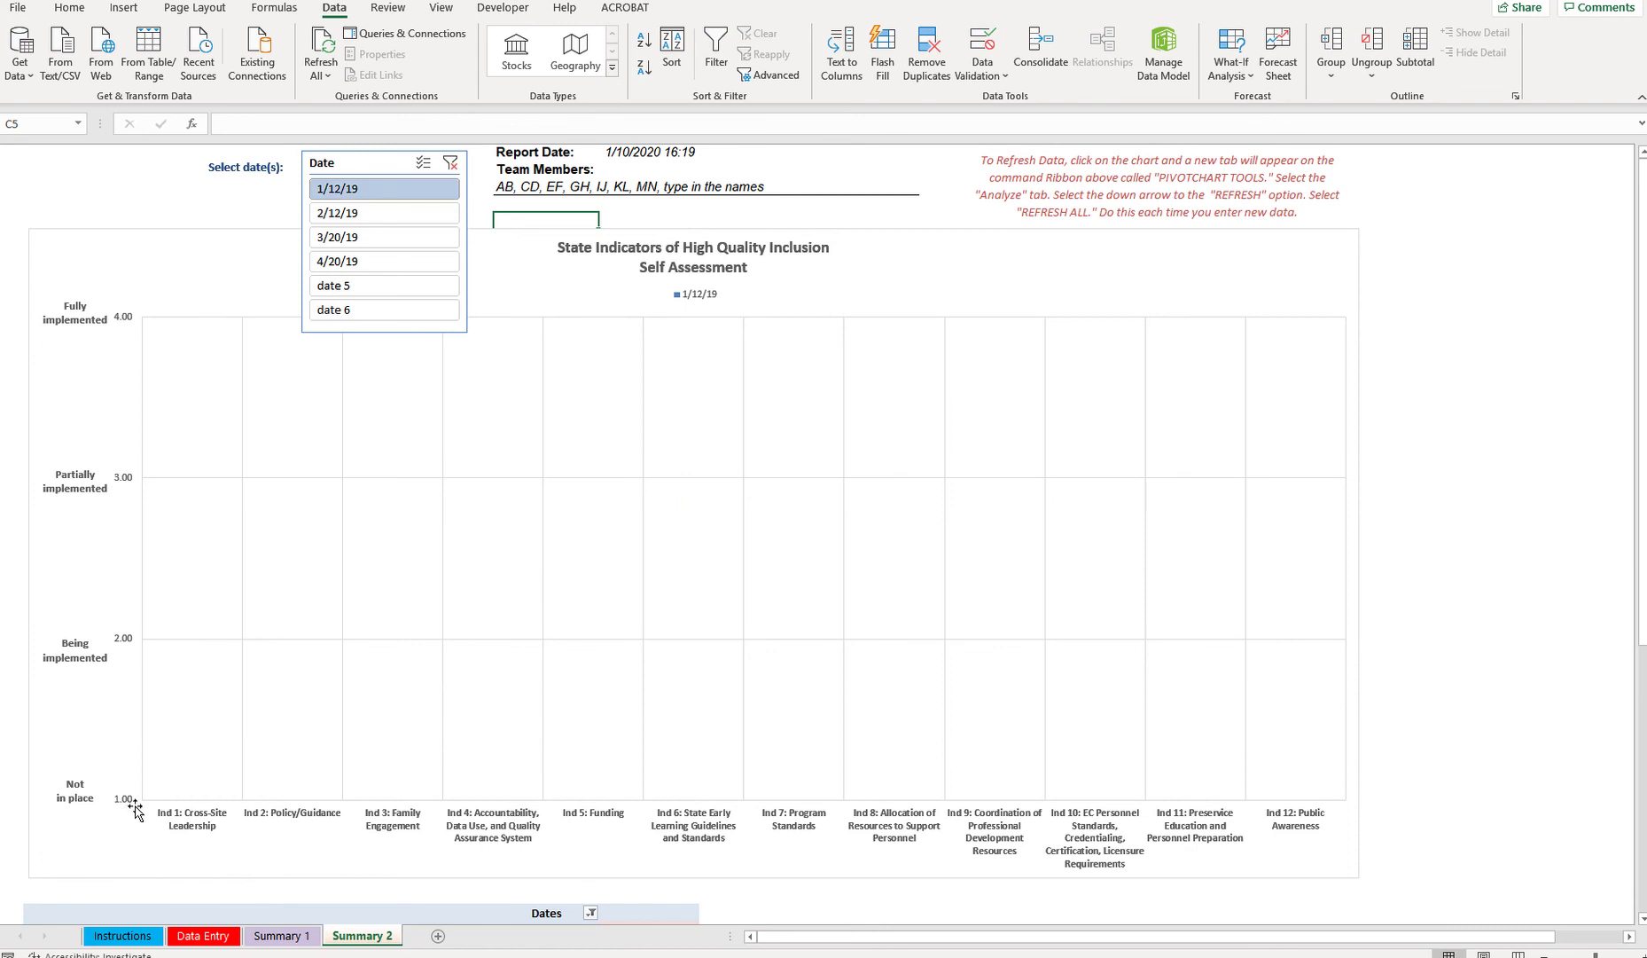
click(419, 218)
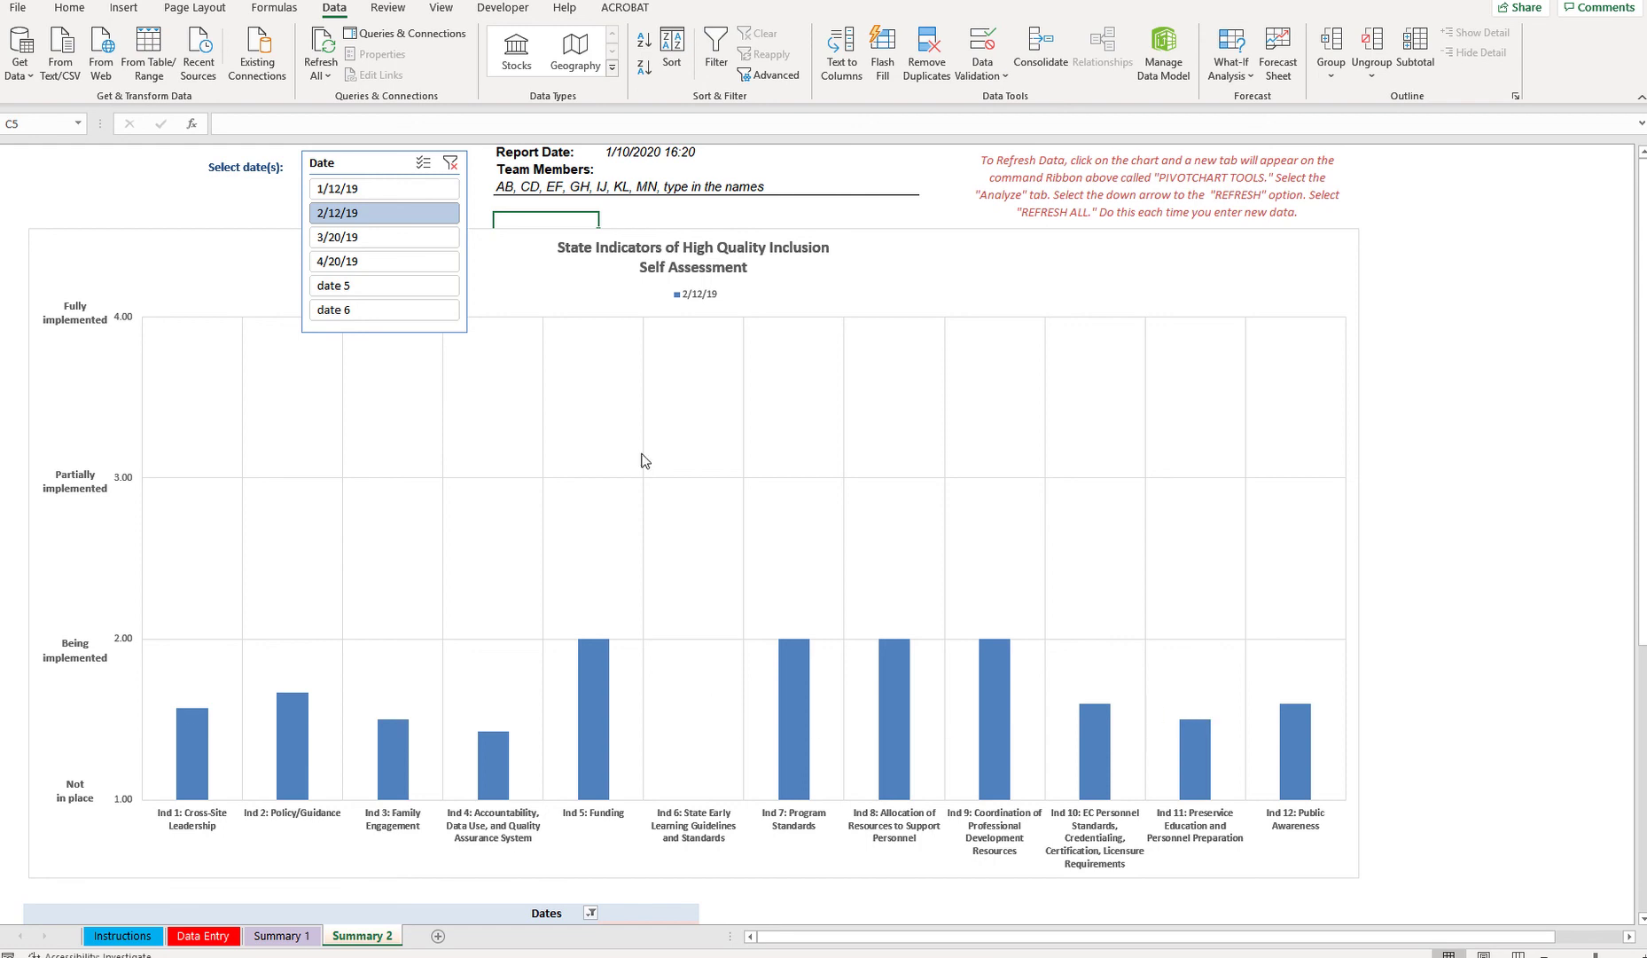
click(395, 237)
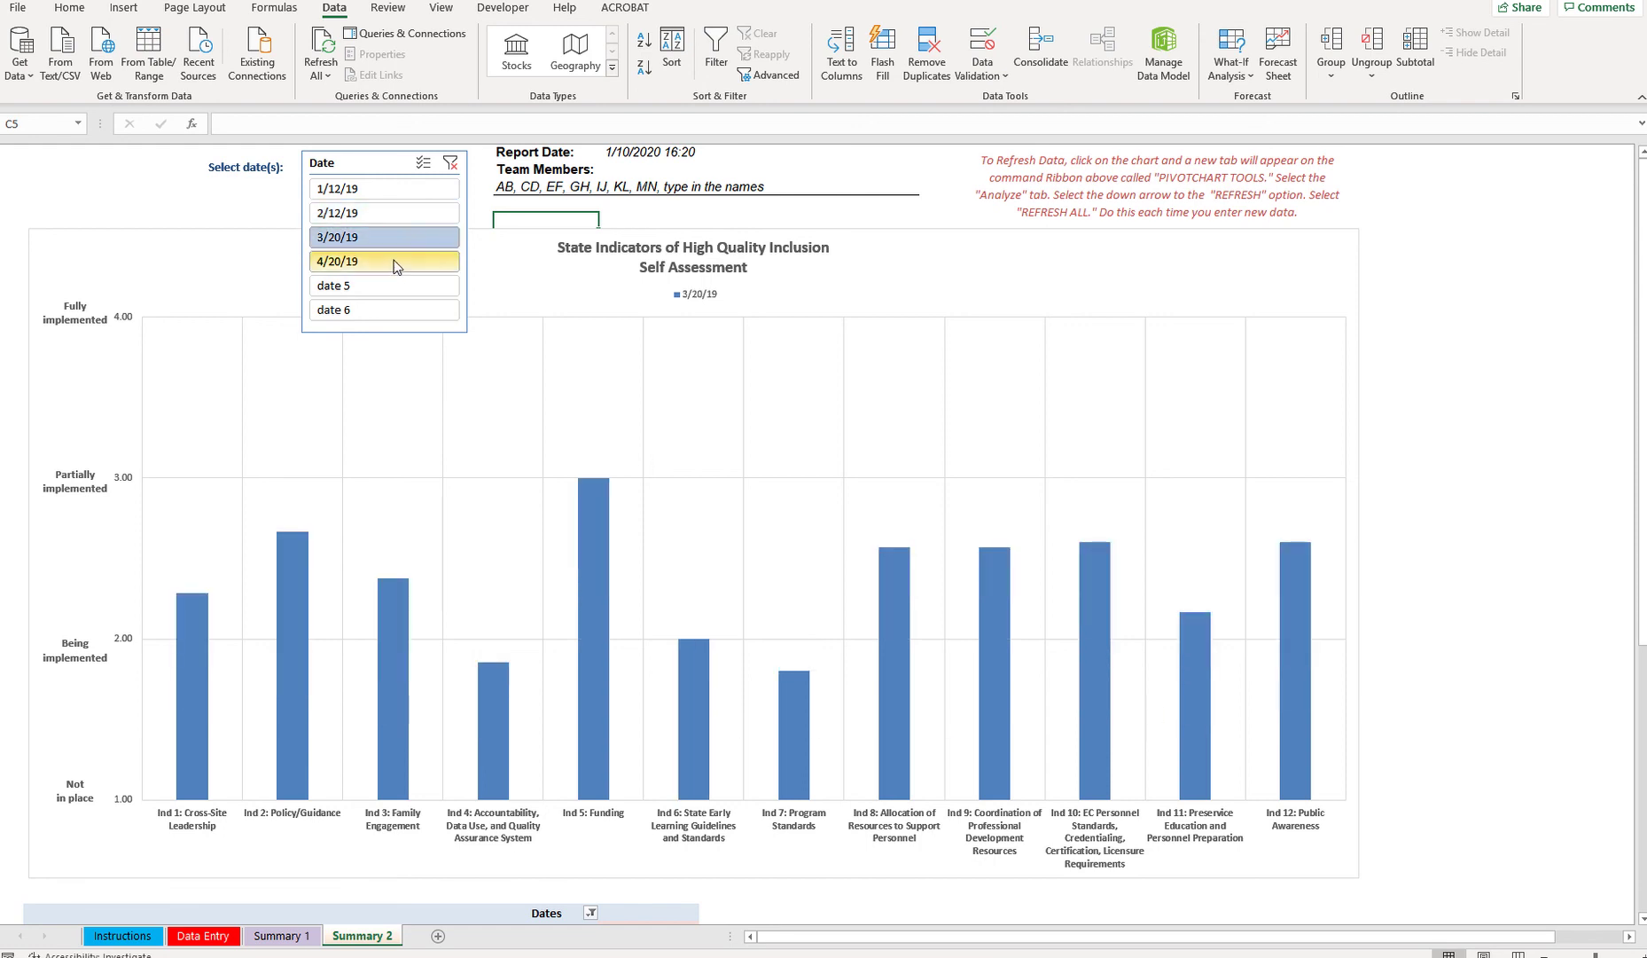
click(394, 261)
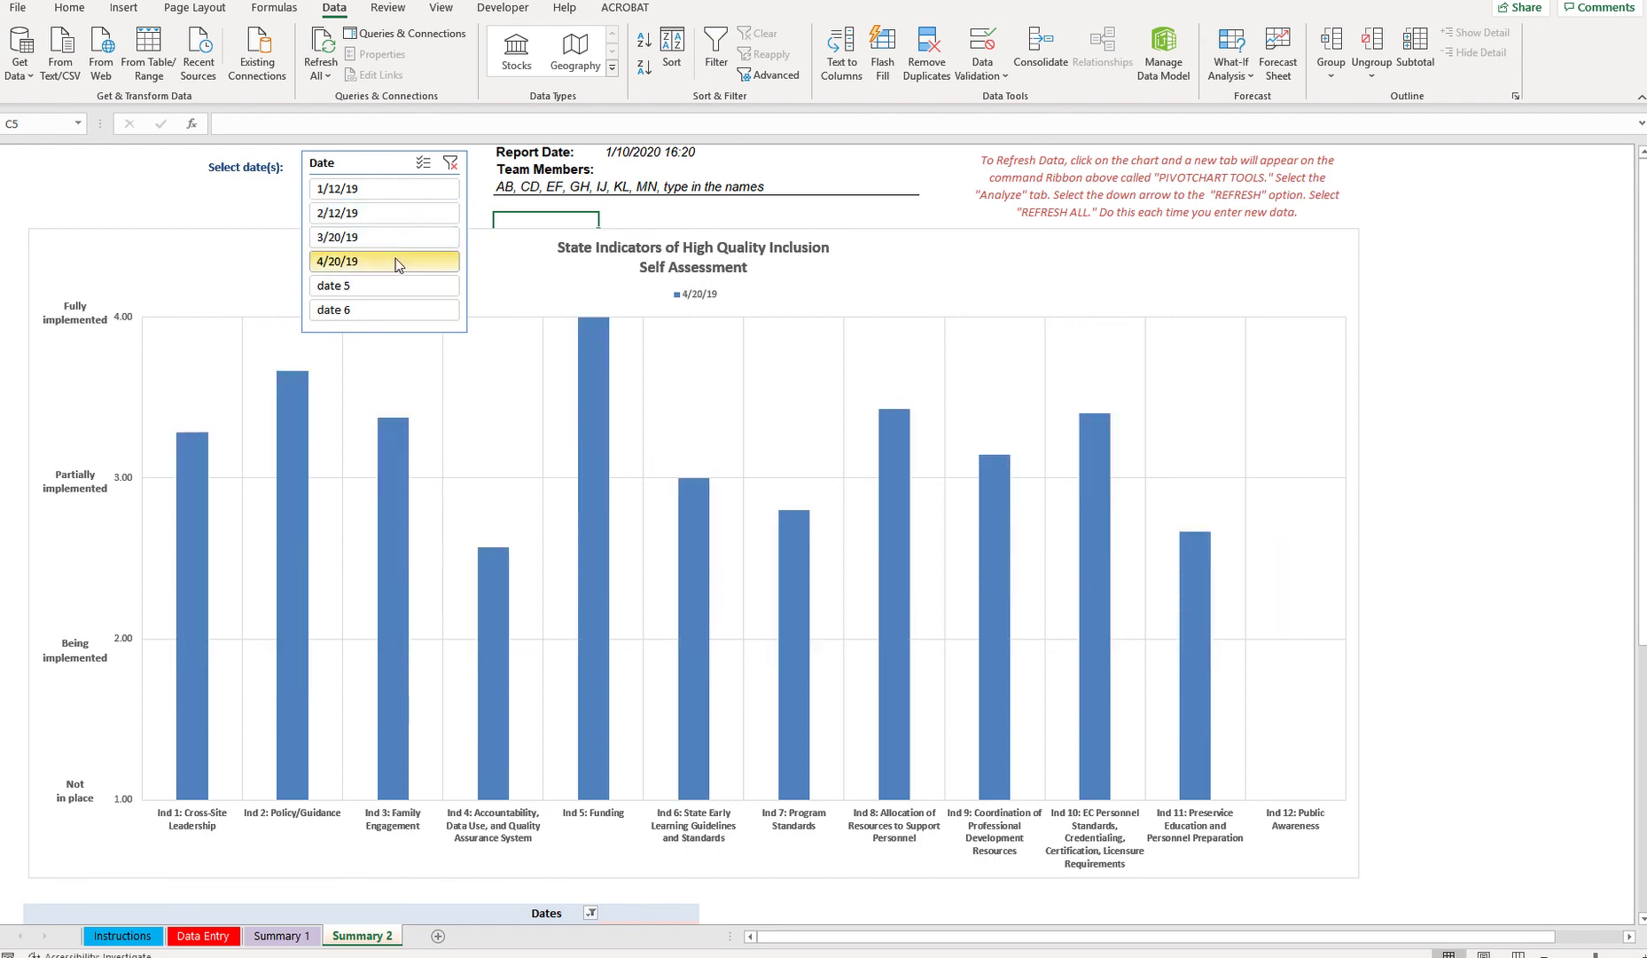
- Enable multiple selection in the Date slicer, select all dates, and reduce the selection to 2/12/19 and date 6
click(427, 172)
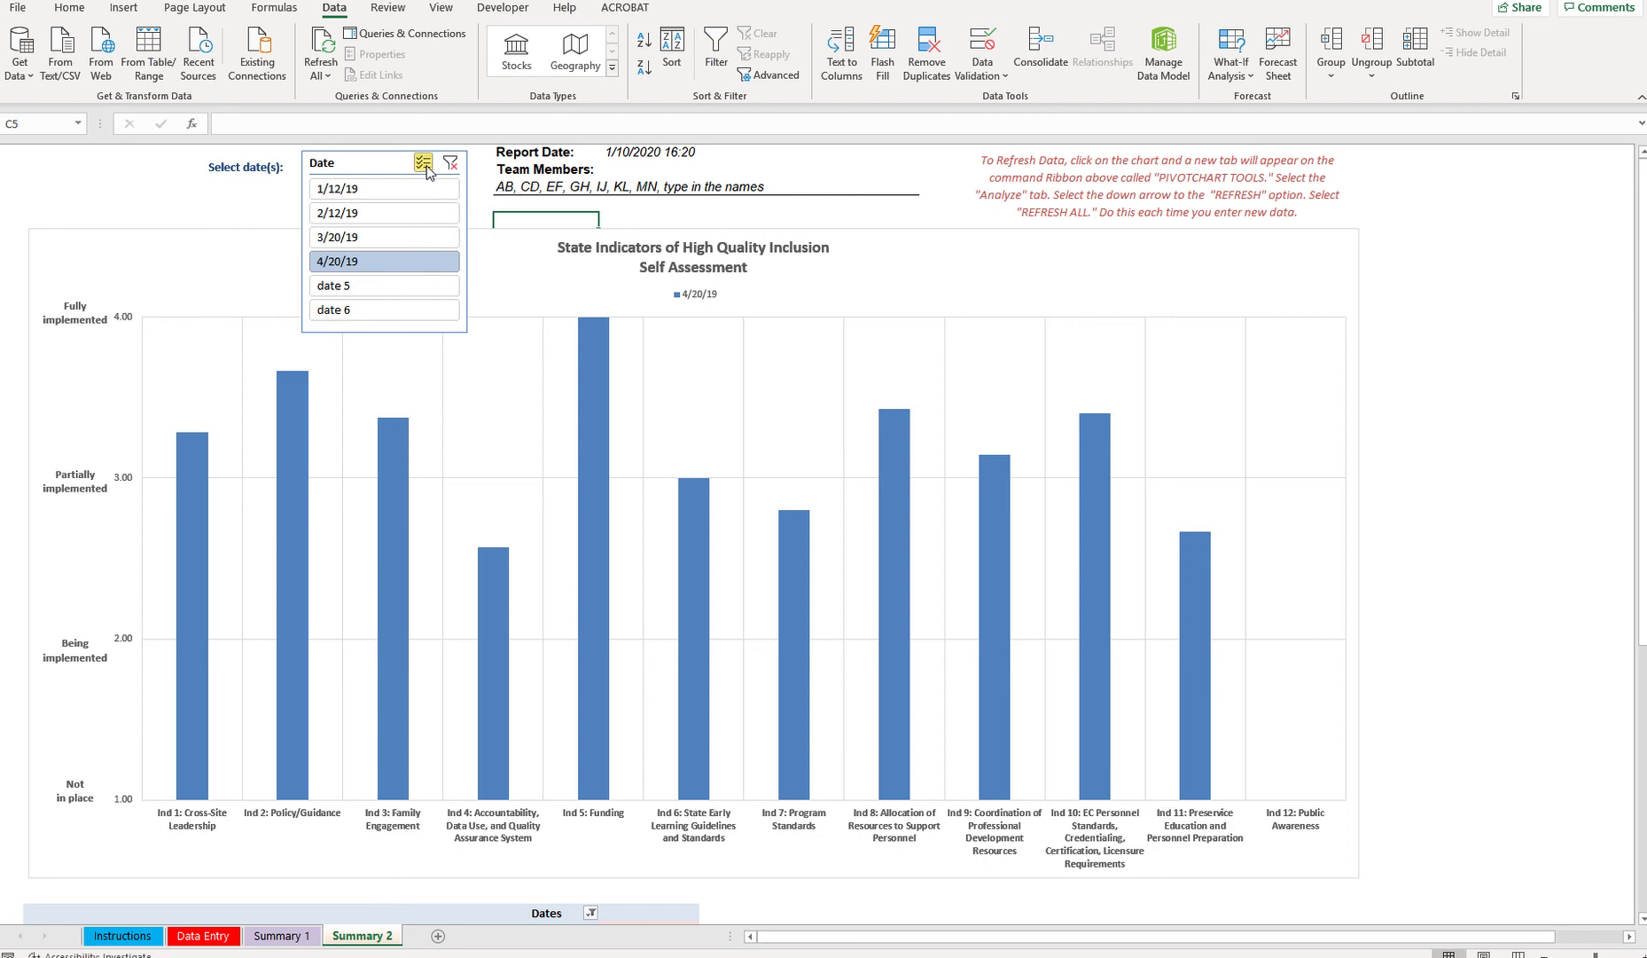
drag(424, 186, 416, 310)
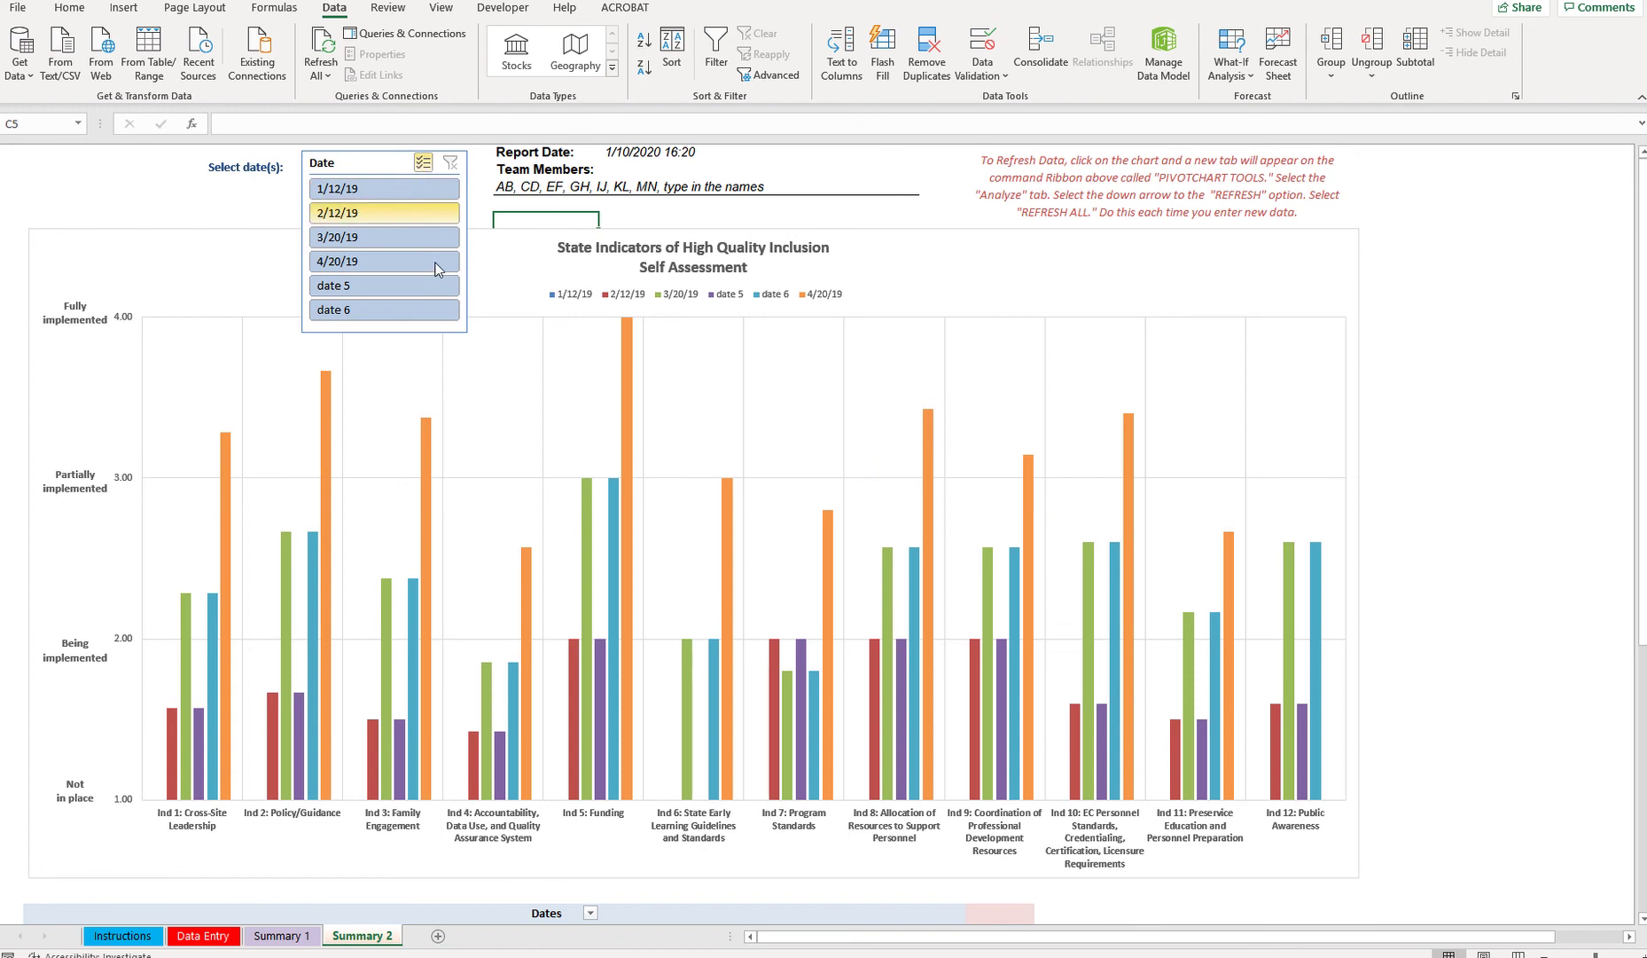
click(410, 214)
click(409, 236)
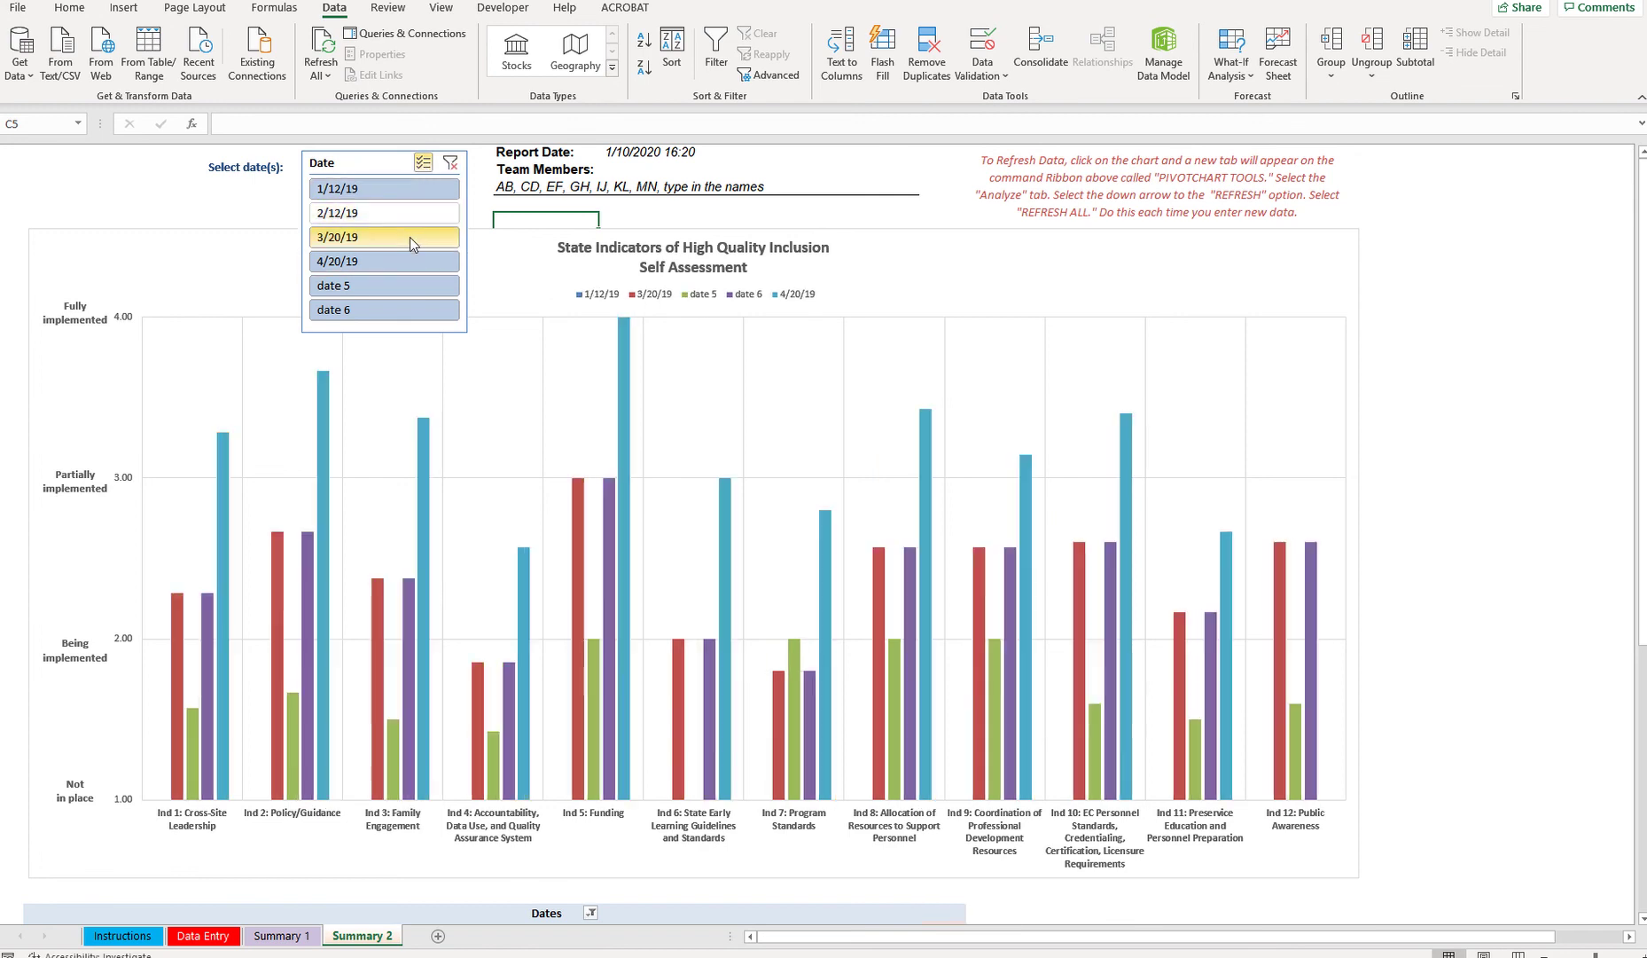
click(406, 260)
click(388, 291)
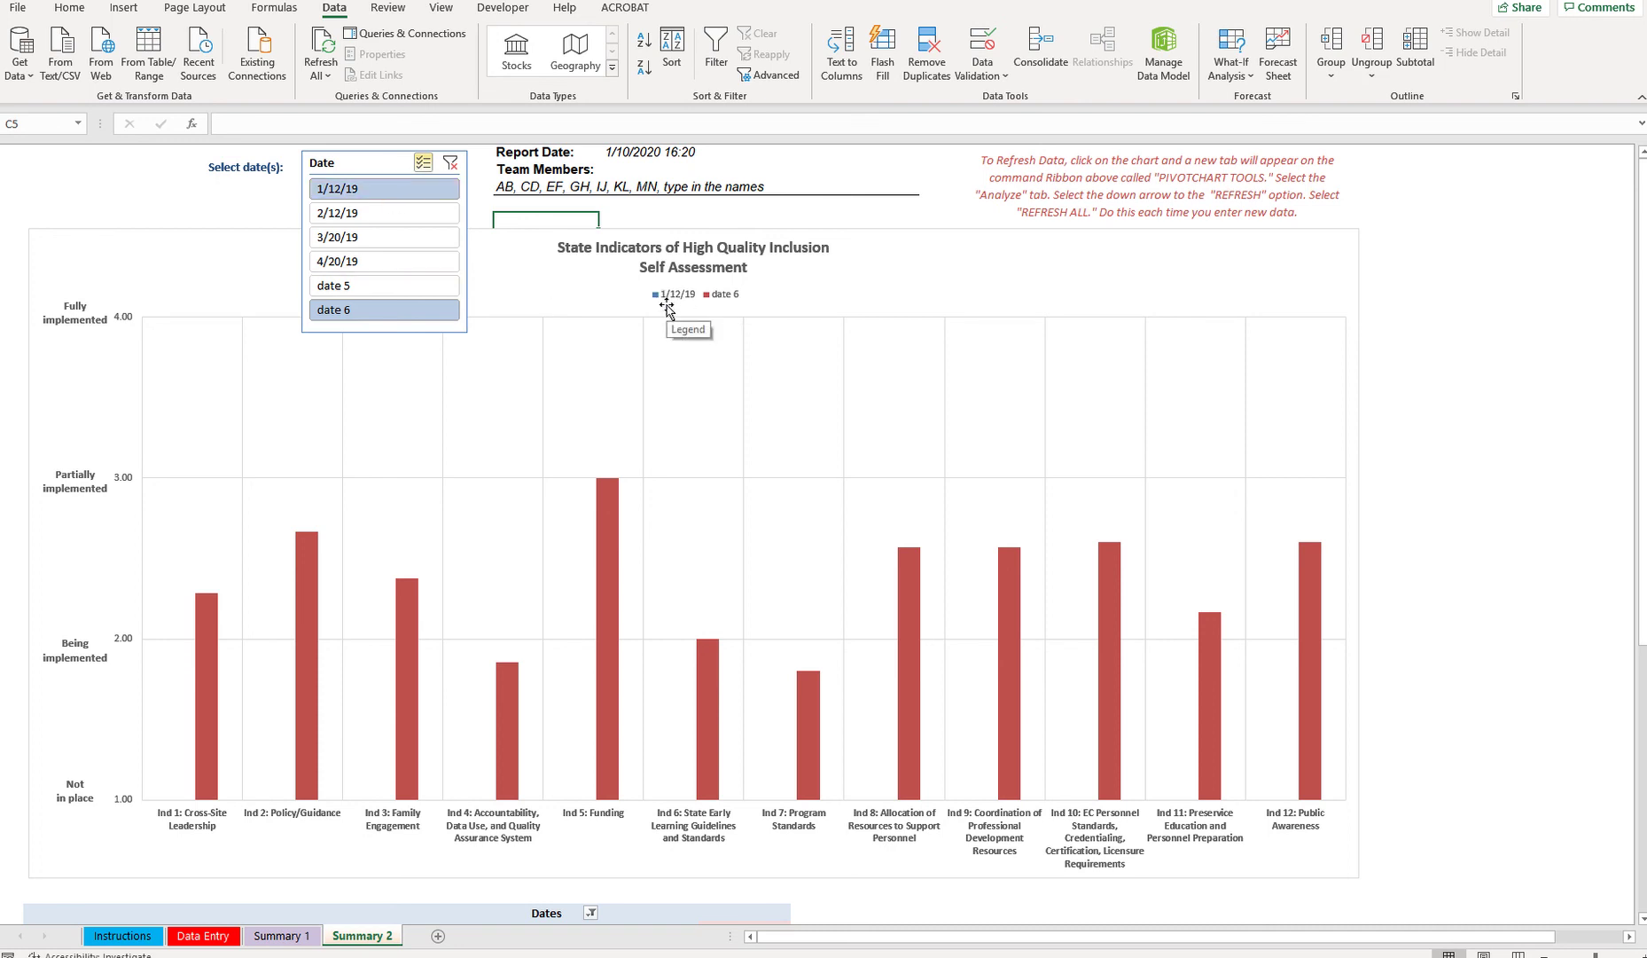
click(398, 216)
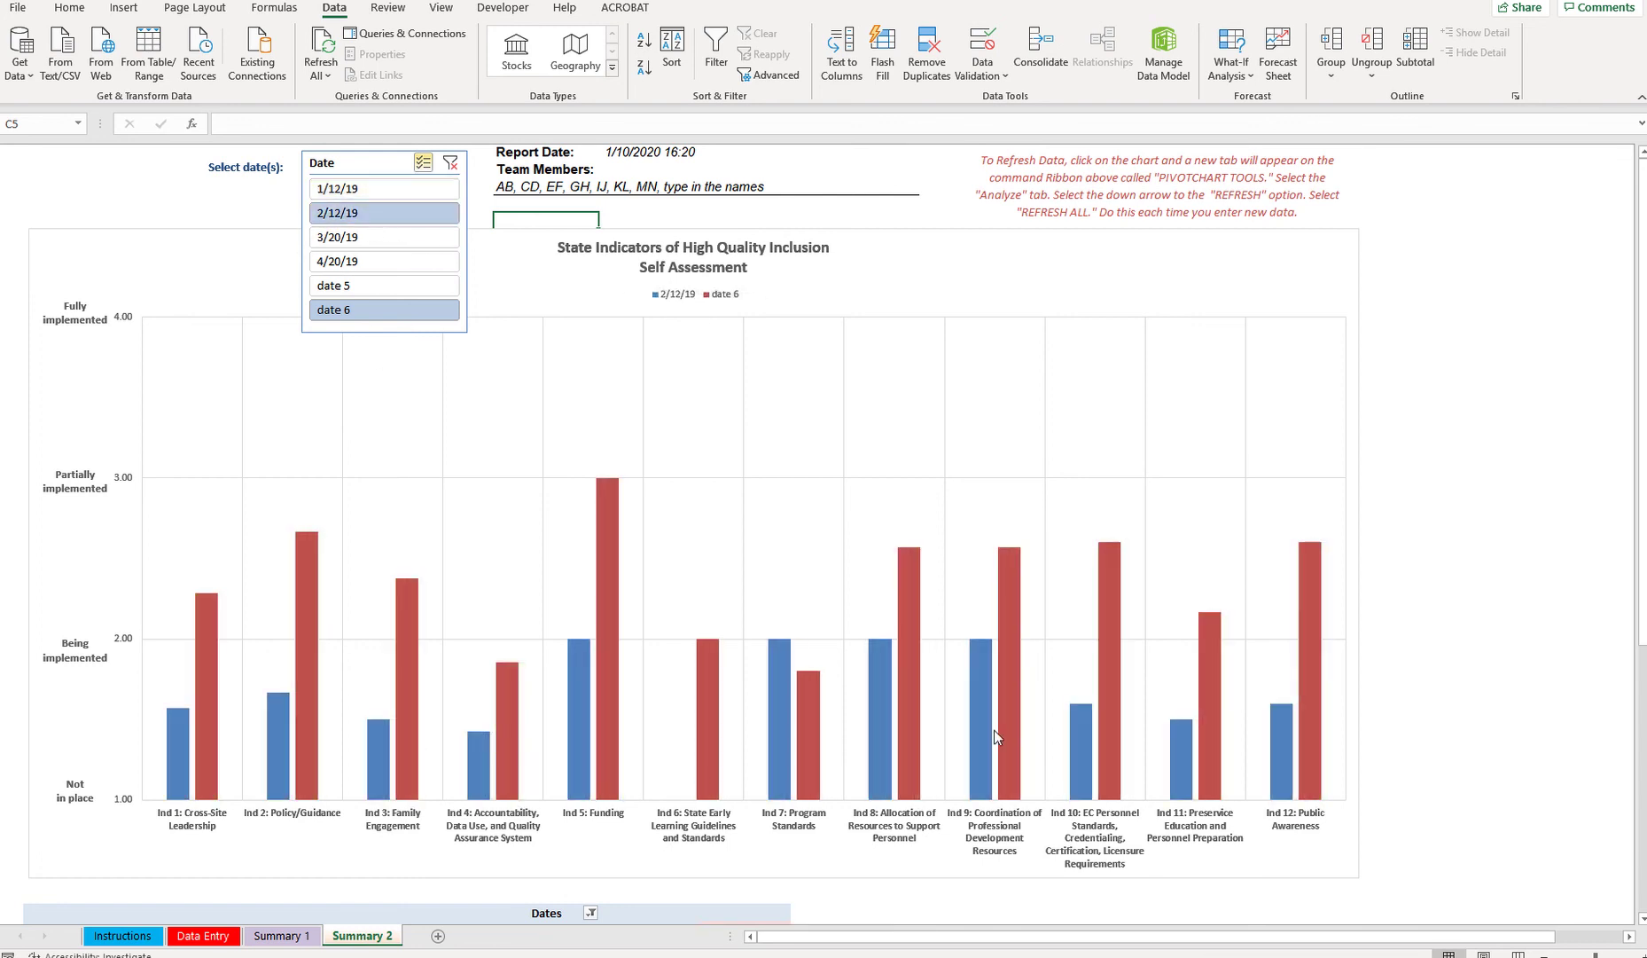
- Clear the date filter and exclude 2/12/19, 3/20/19 and 4/20/19, keeping 1/12/19, date 5 and date 6 in the chart
click(451, 165)
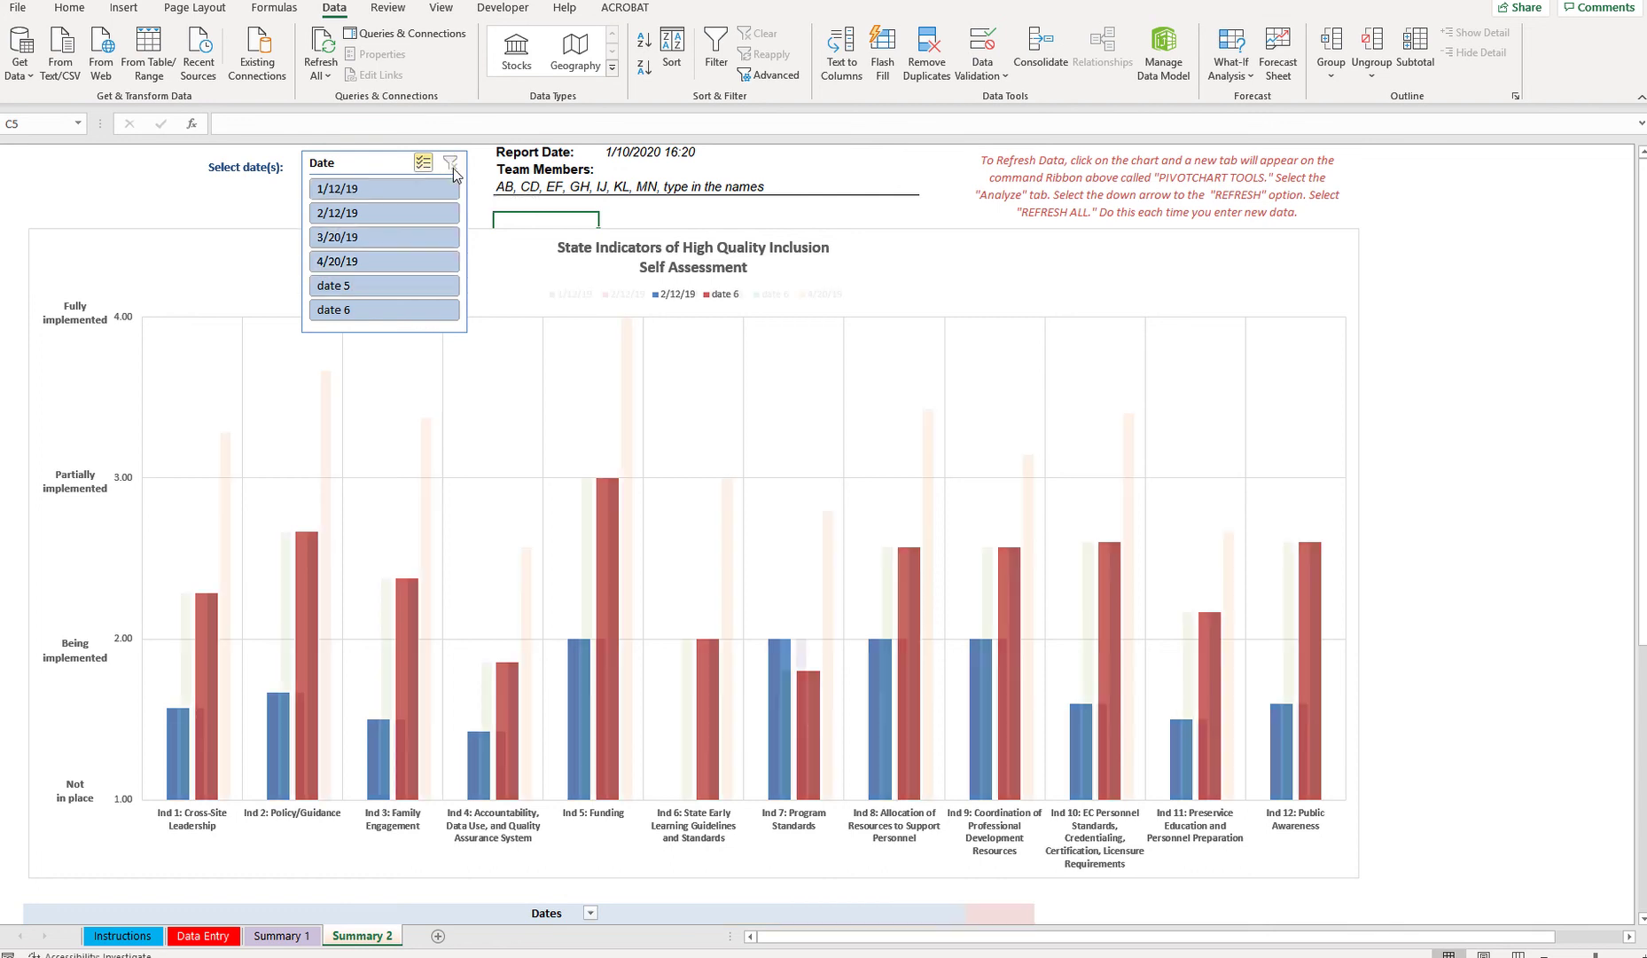
scroll(955, 575, down, 1)
scroll(955, 576, up, 1)
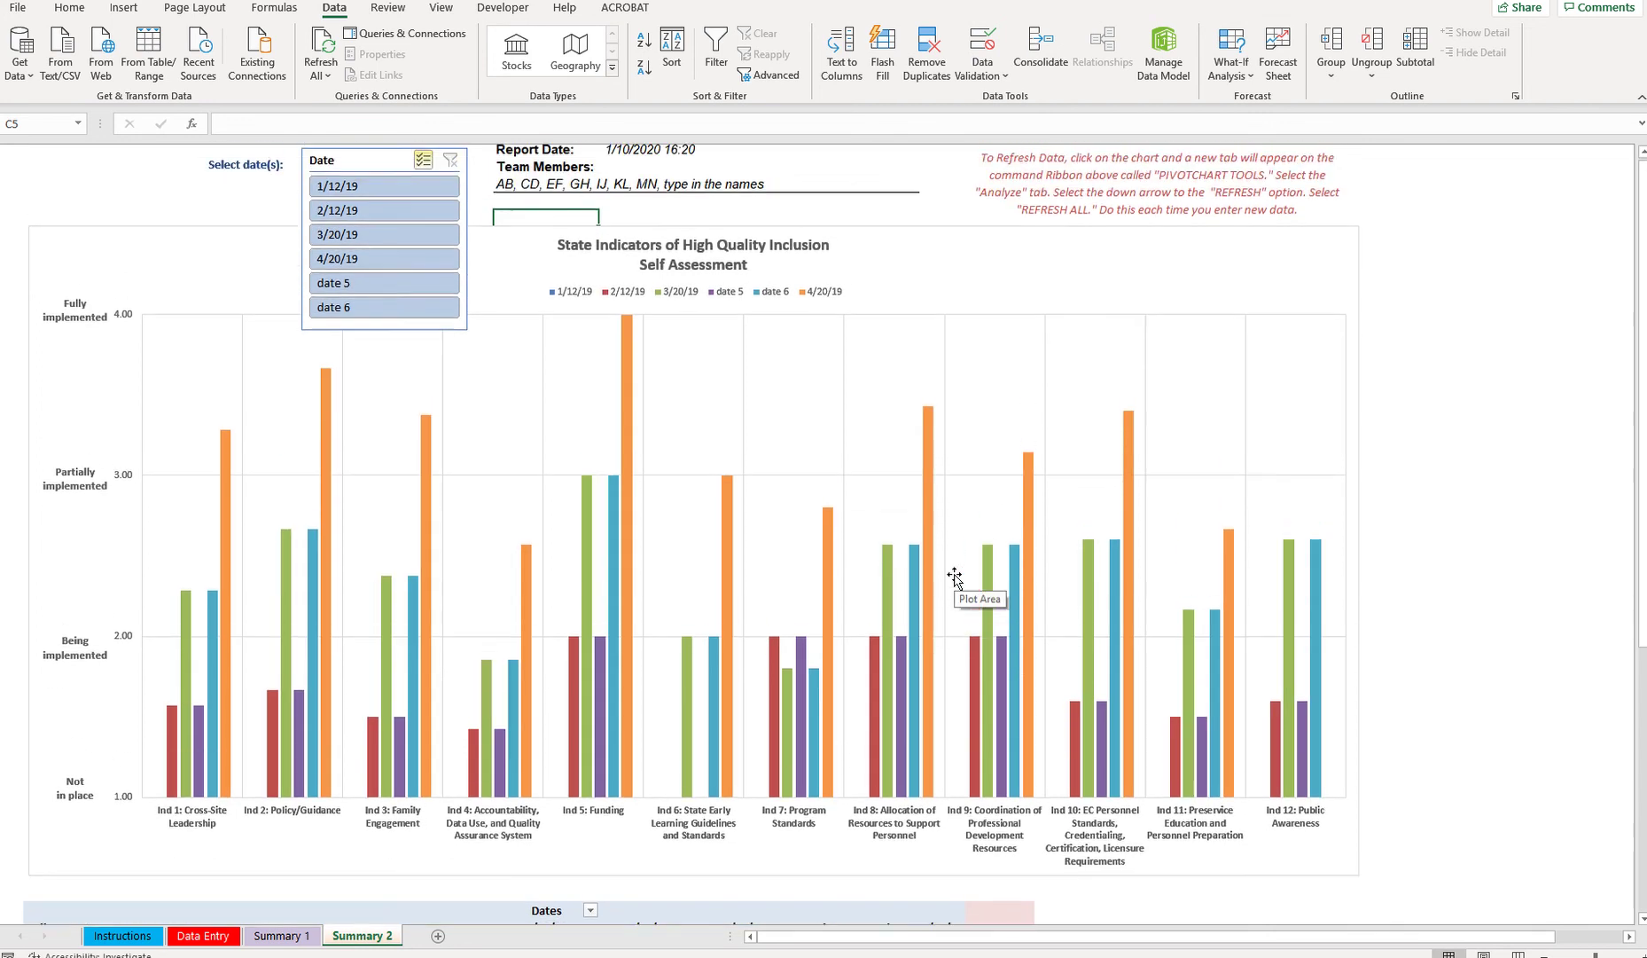
click(385, 213)
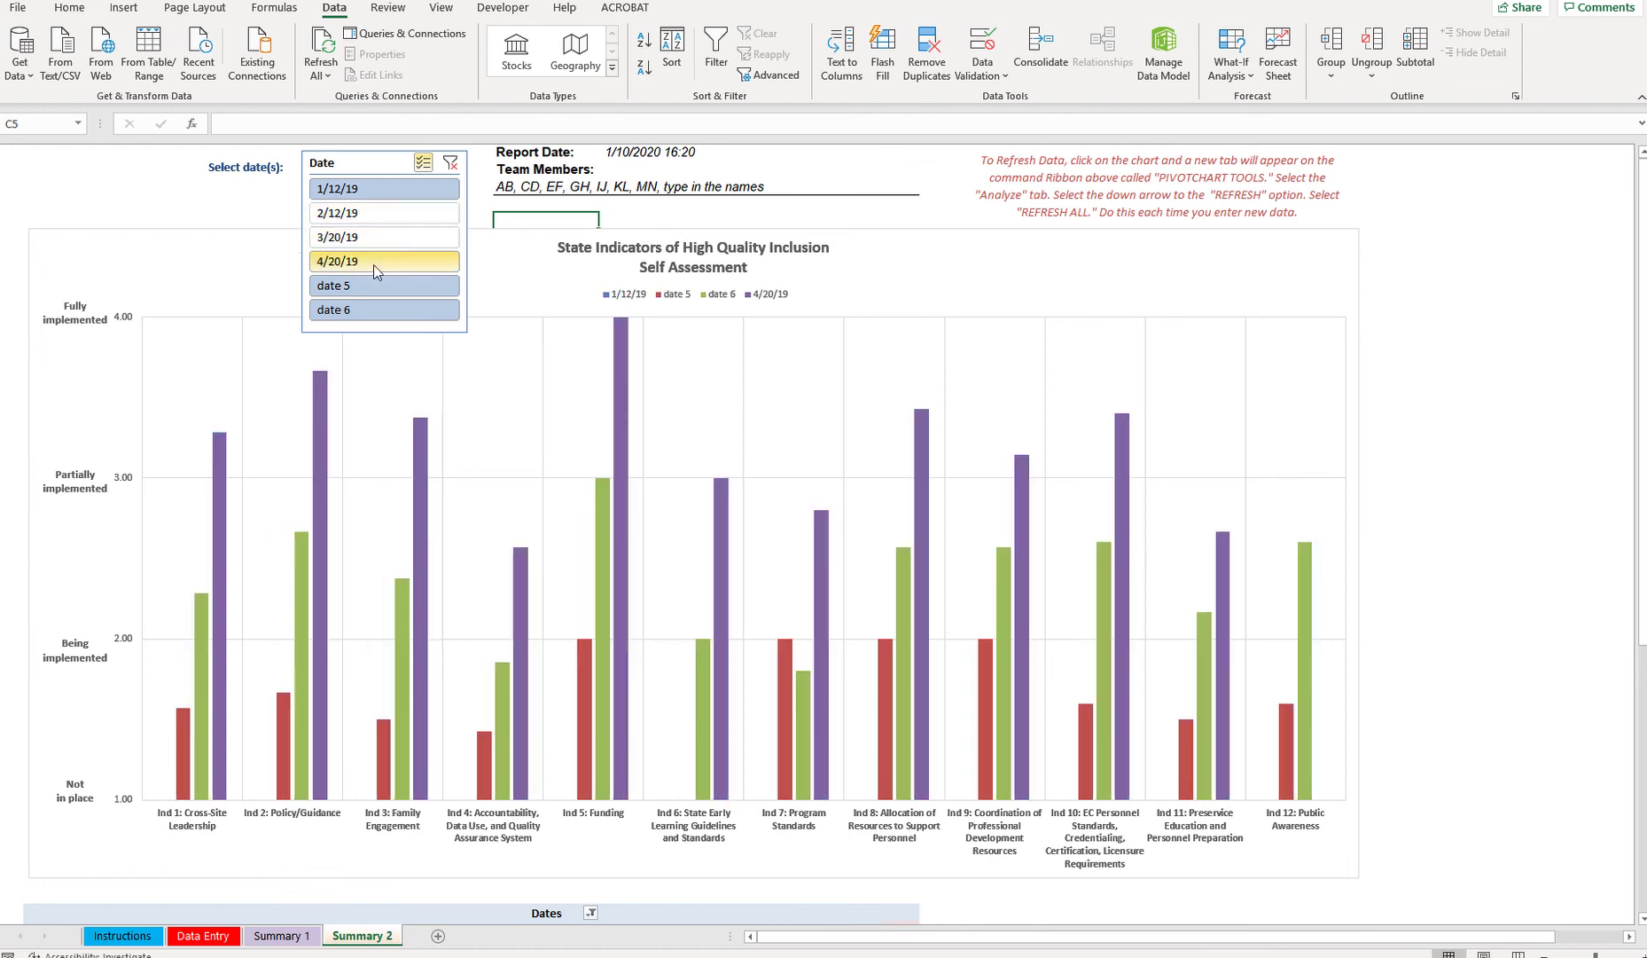
click(380, 261)
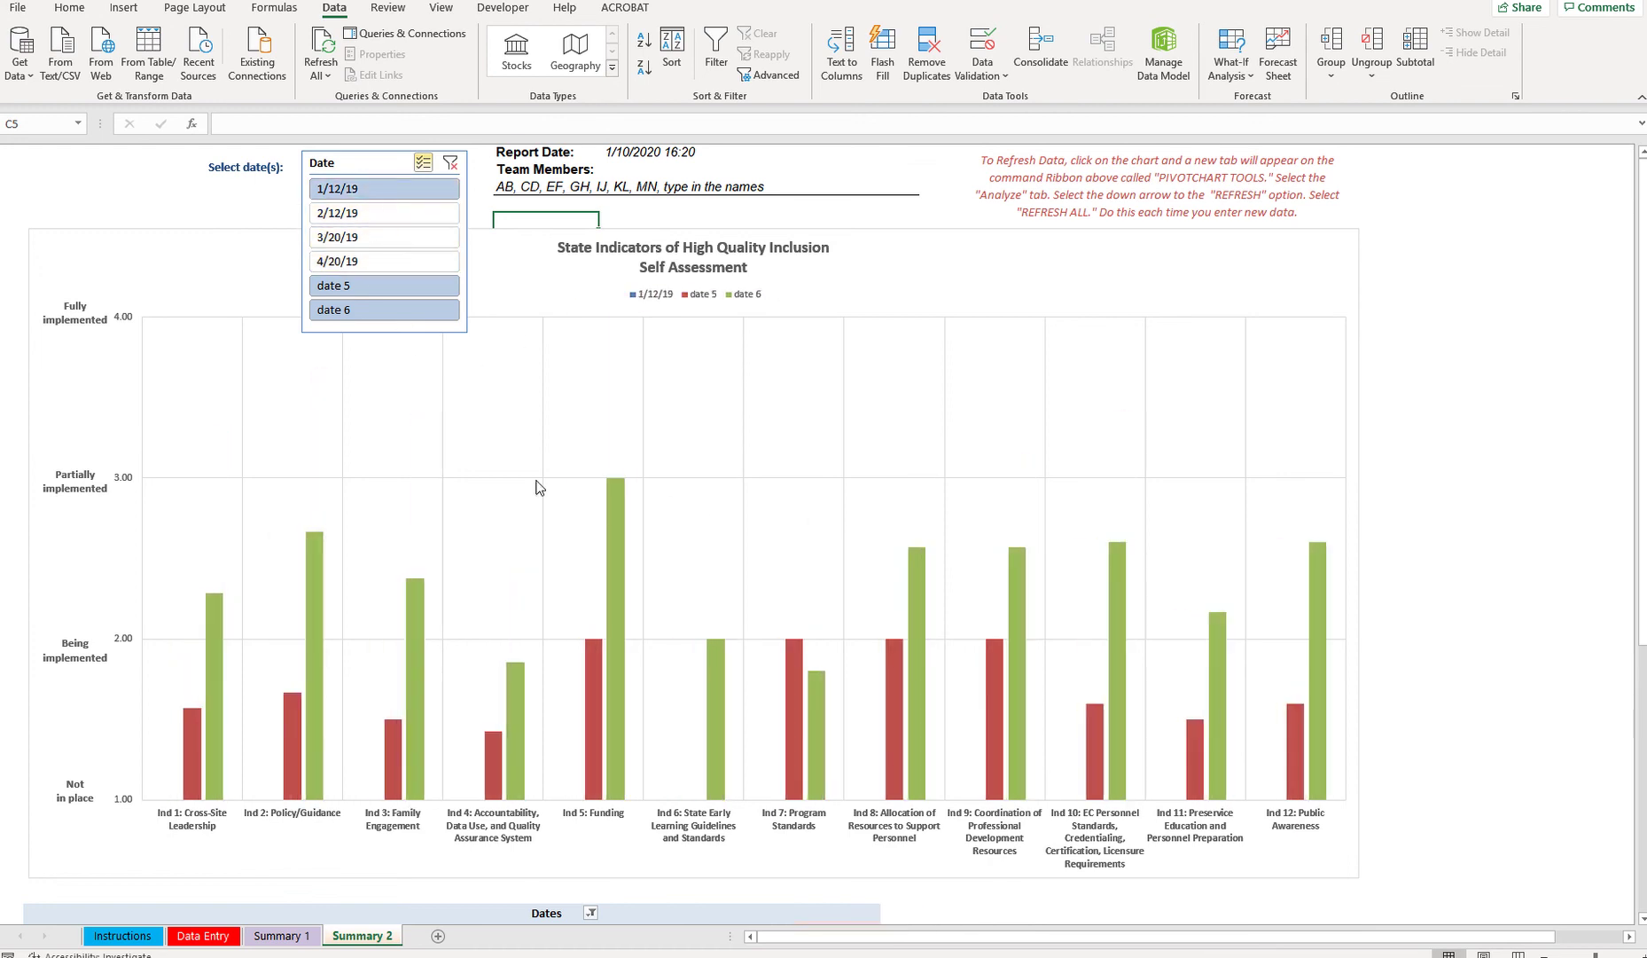
click(889, 257)
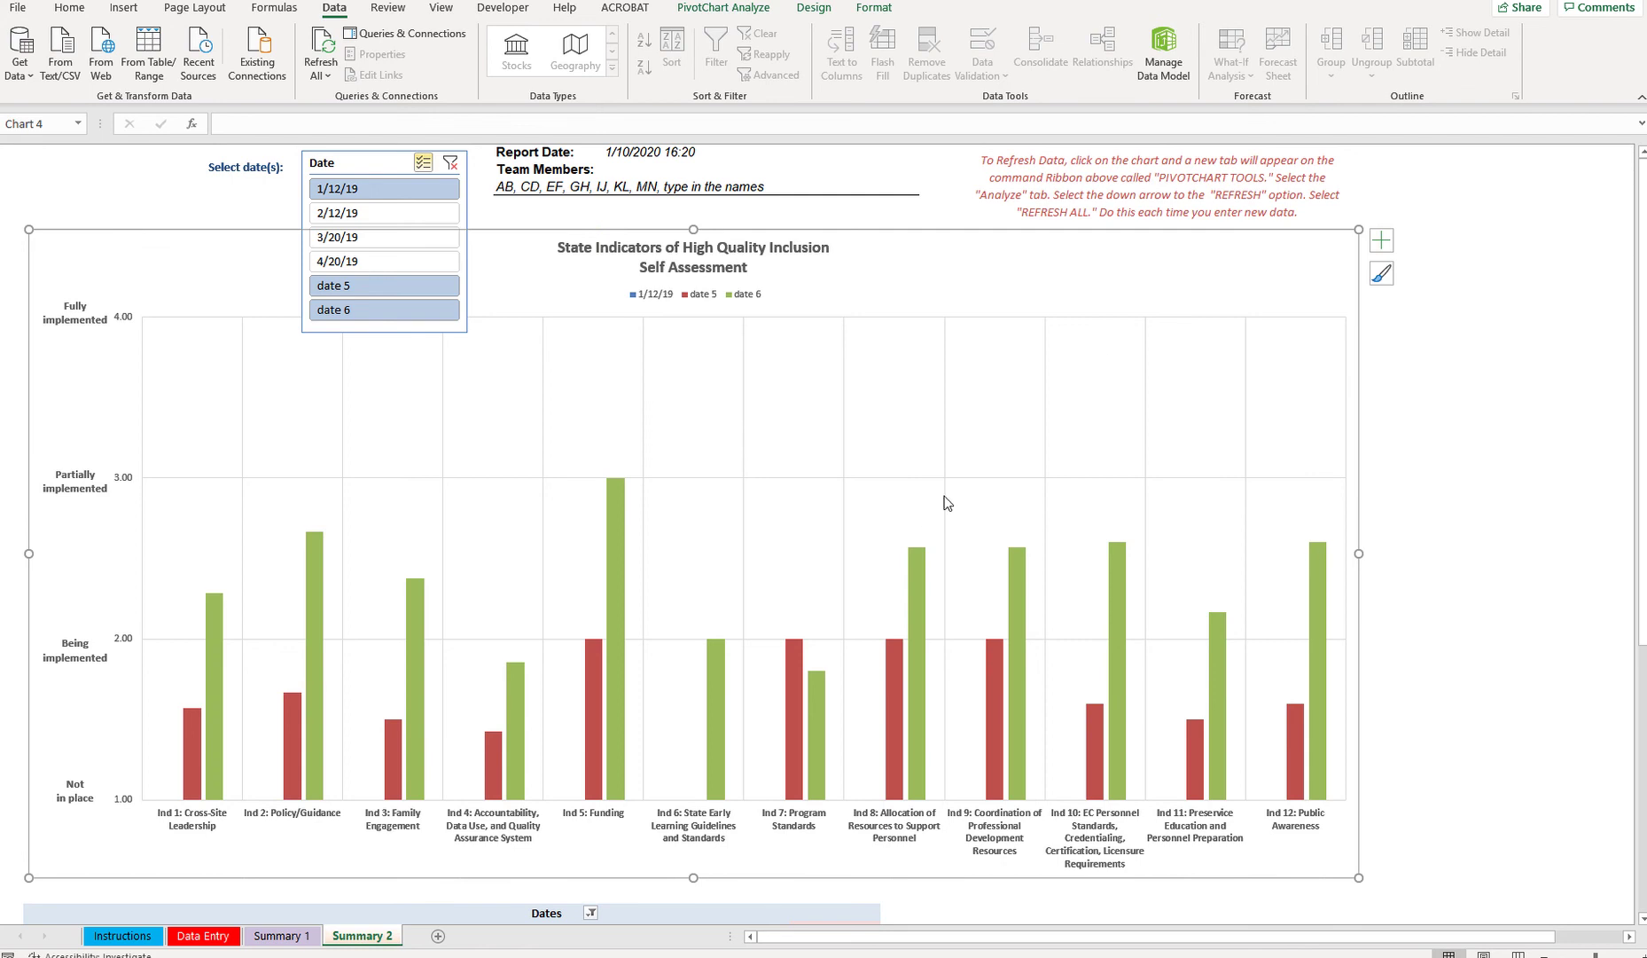
- Compare the indicator averages table below the chart with the bars for 1/12/19, date 5 and date 6
scroll(873, 656, down, 8)
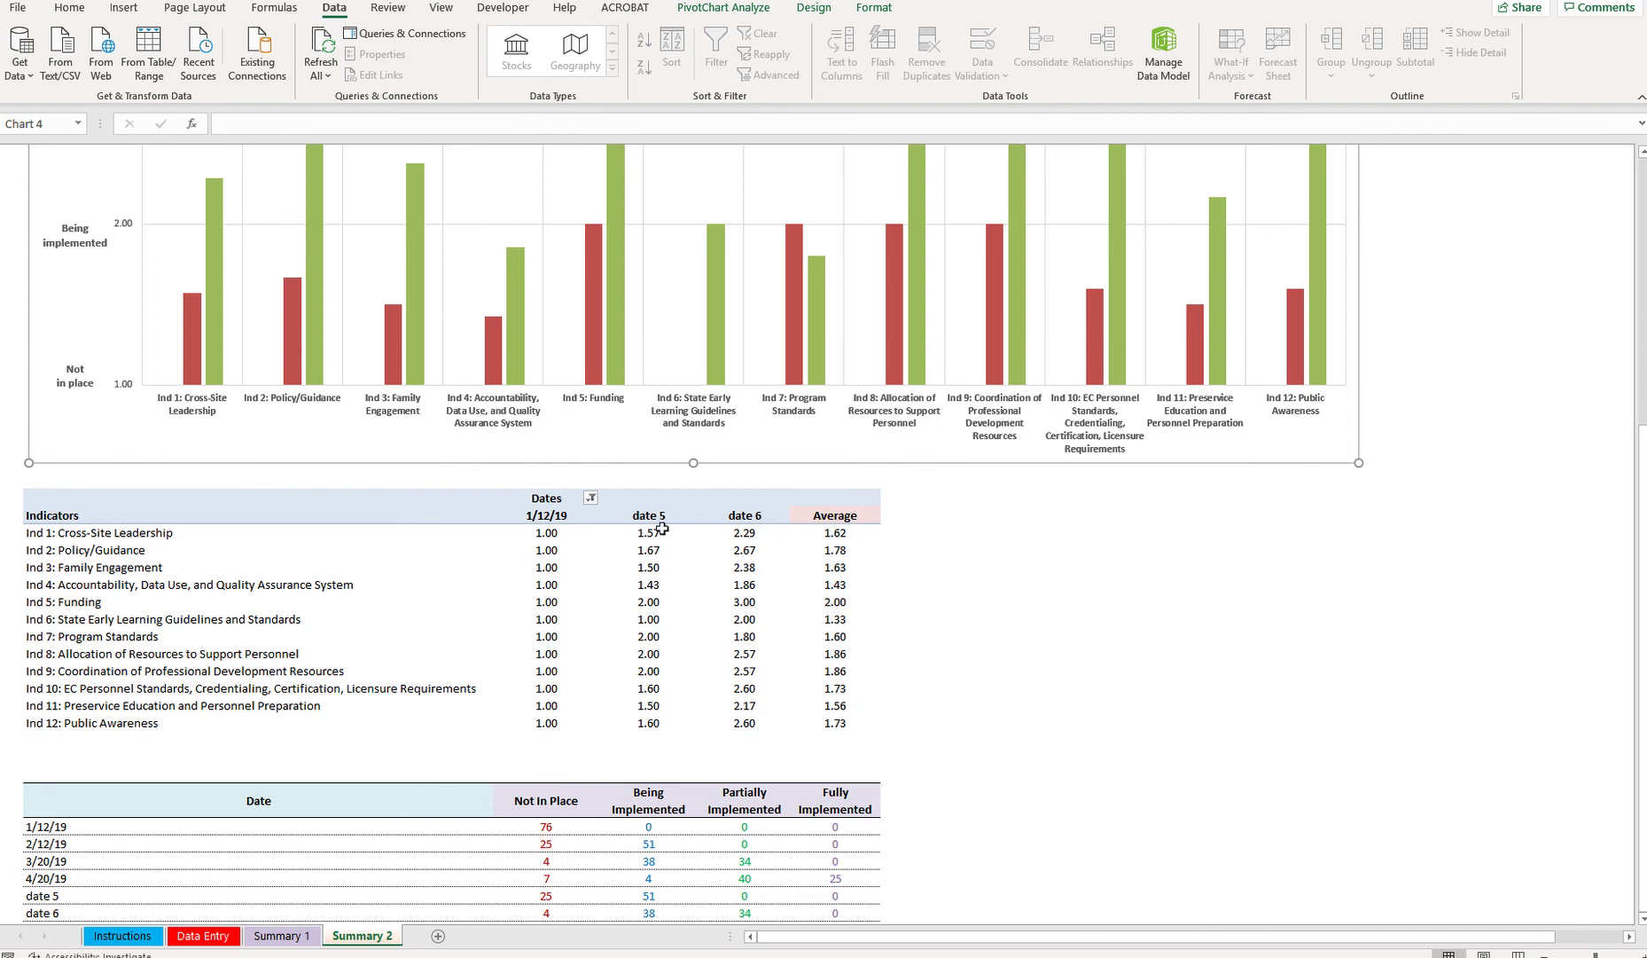
click(535, 531)
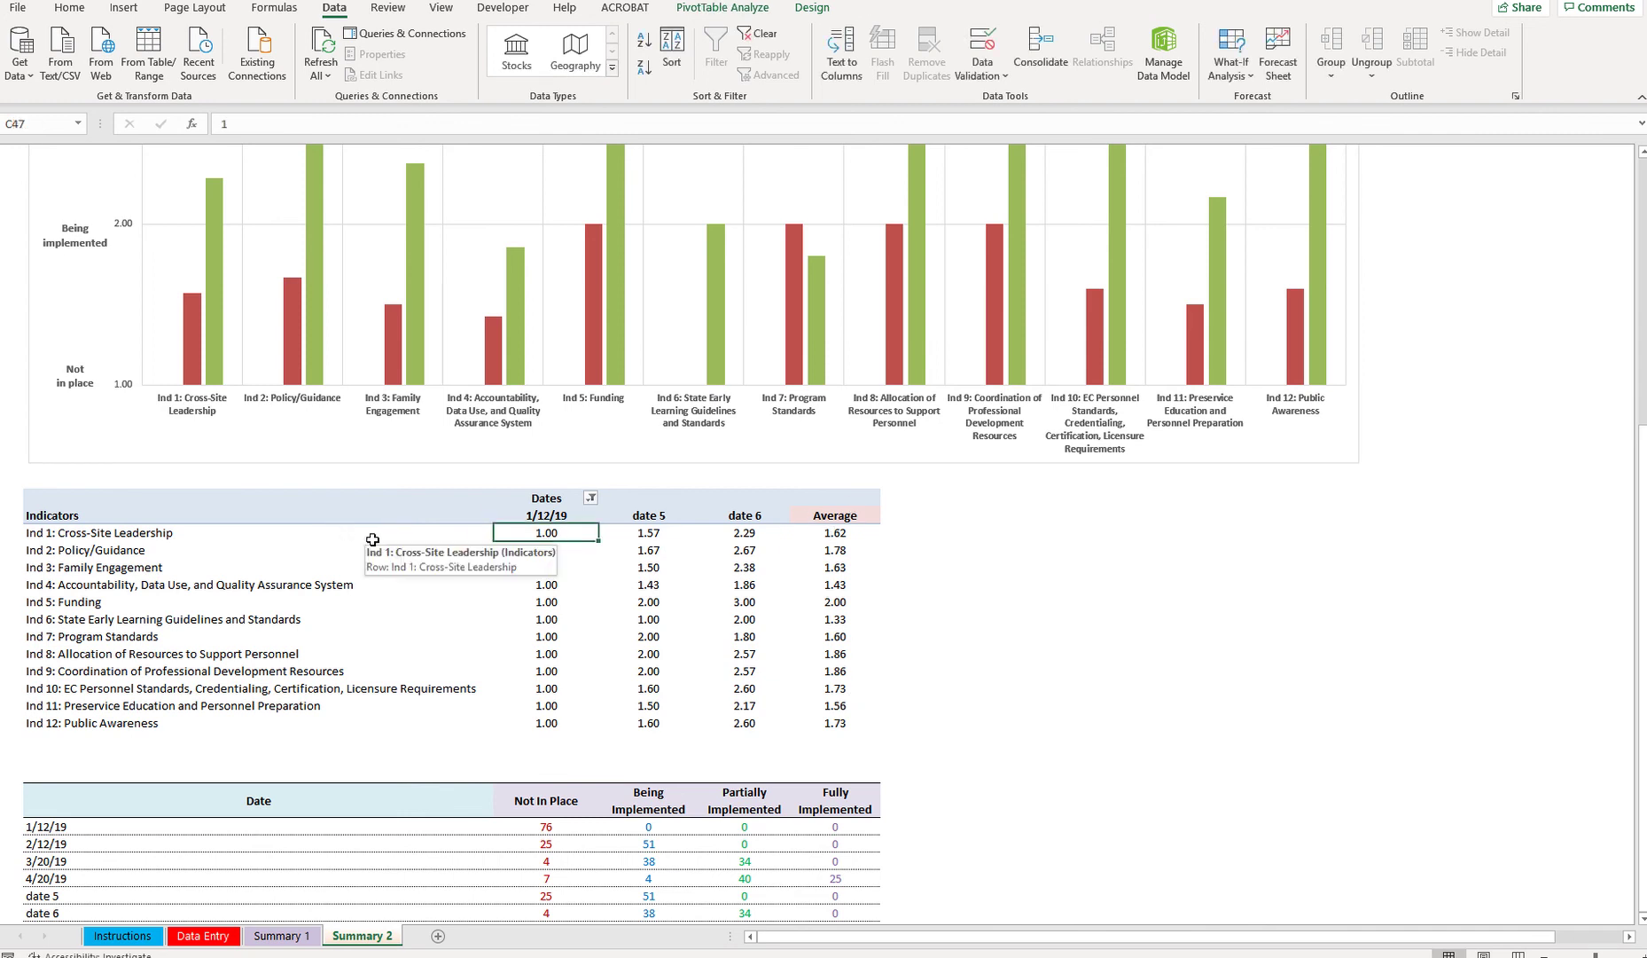
scroll(771, 550, up, 2)
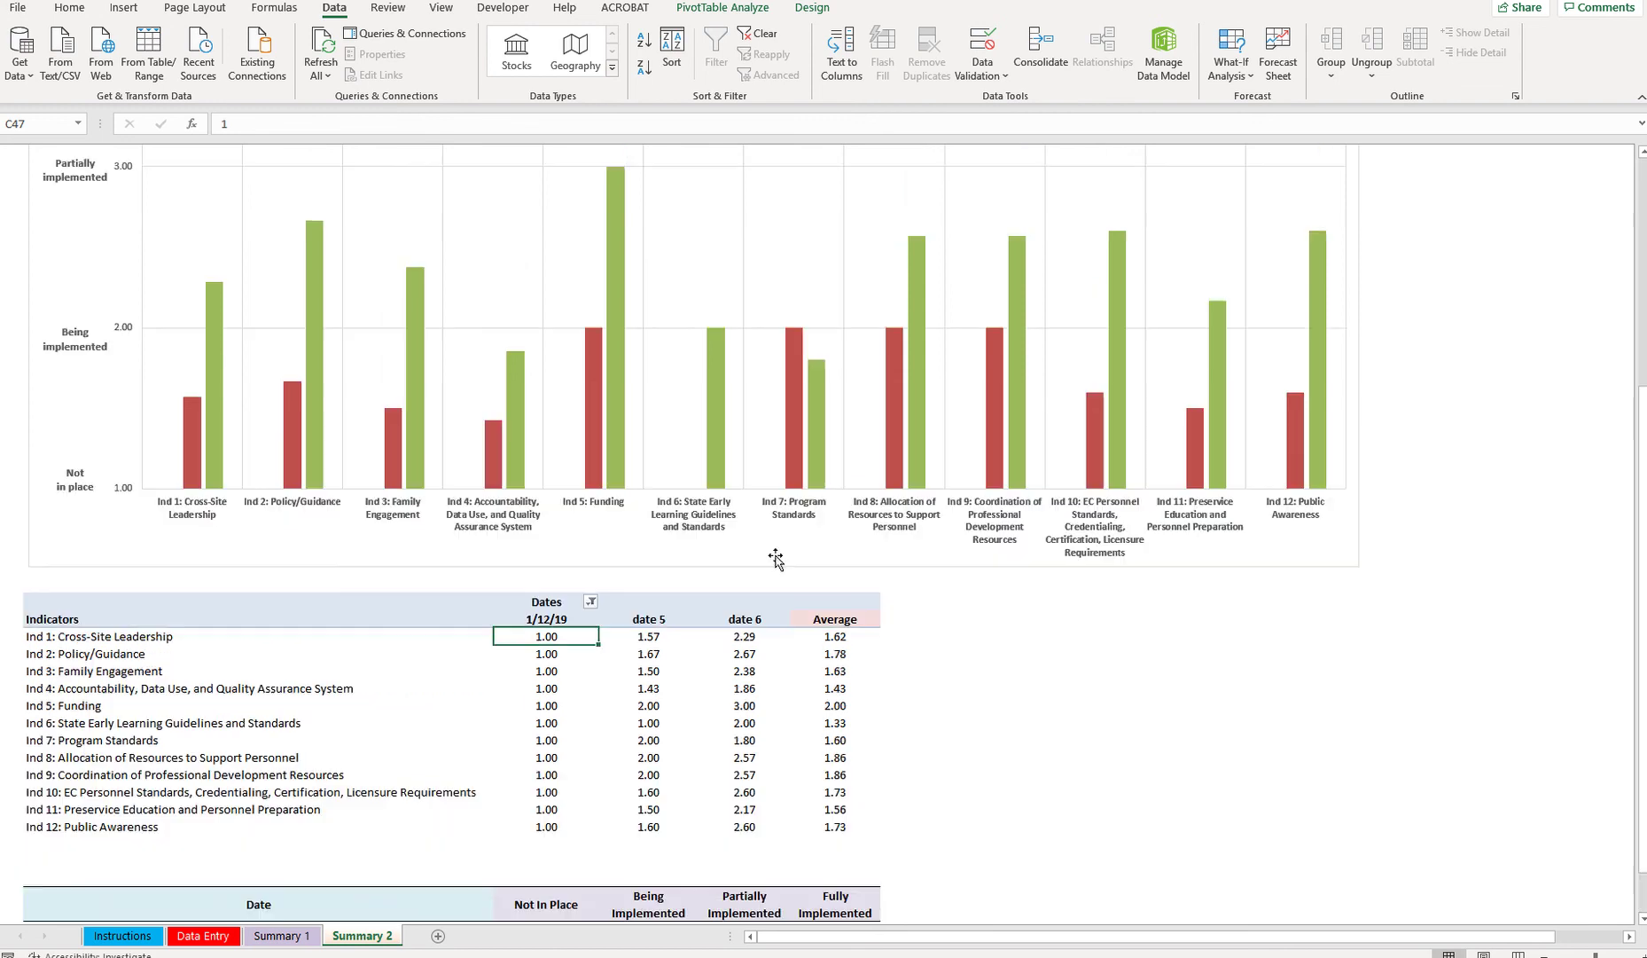
scroll(776, 559, up, 4)
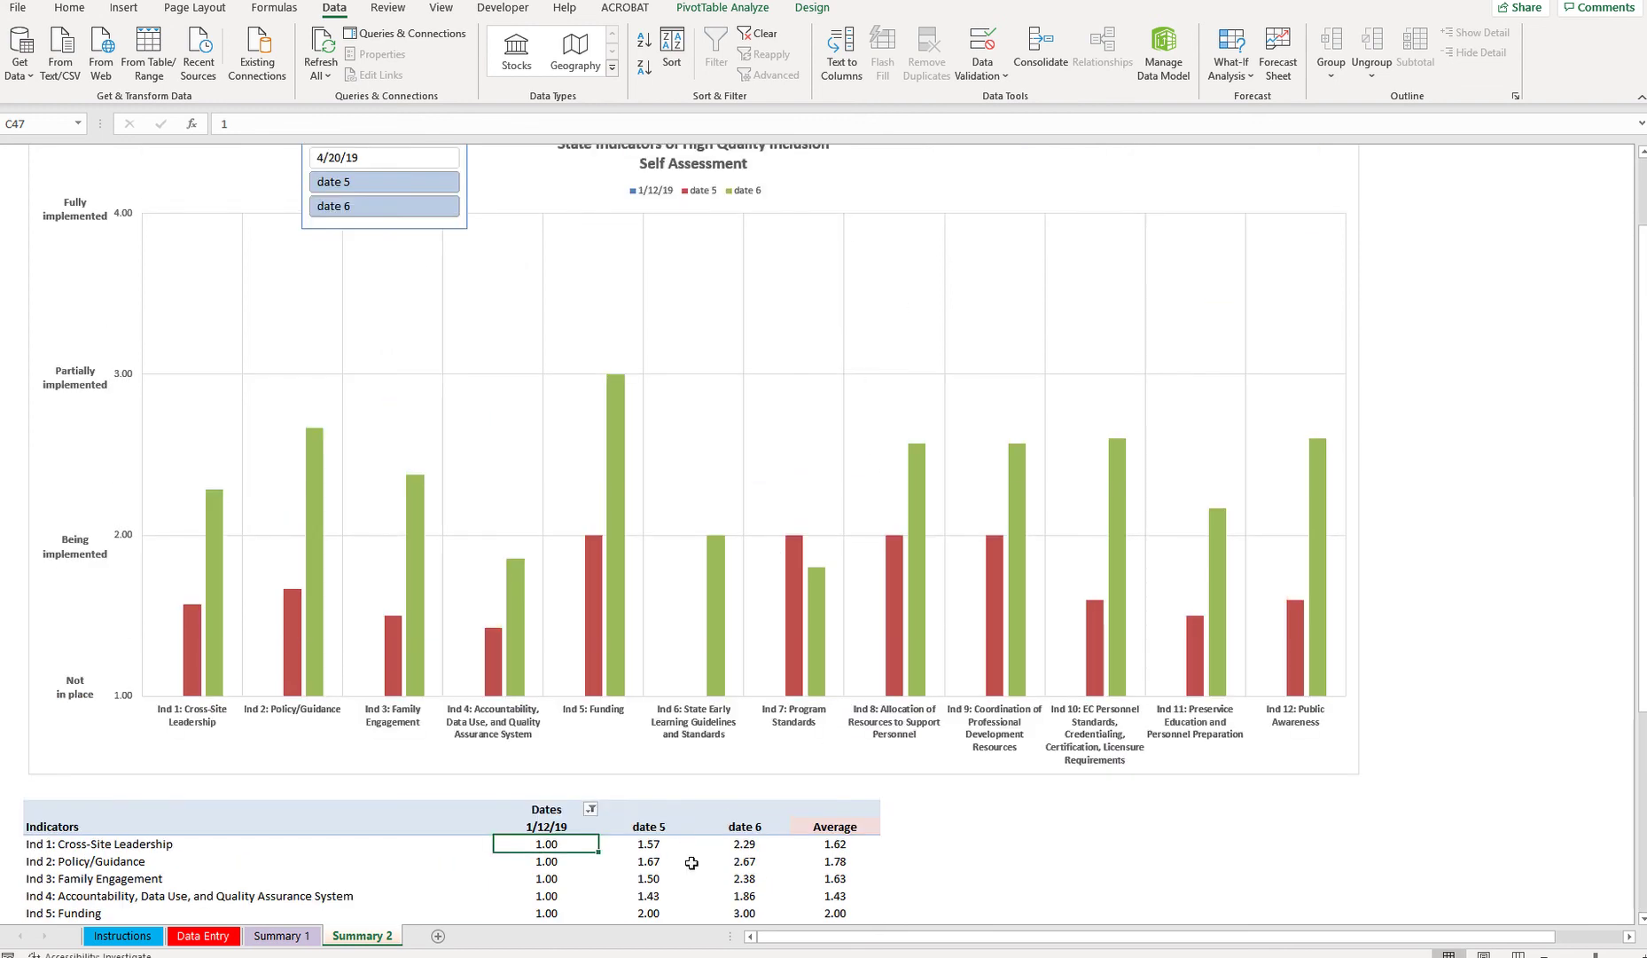
scroll(721, 844, down, 9)
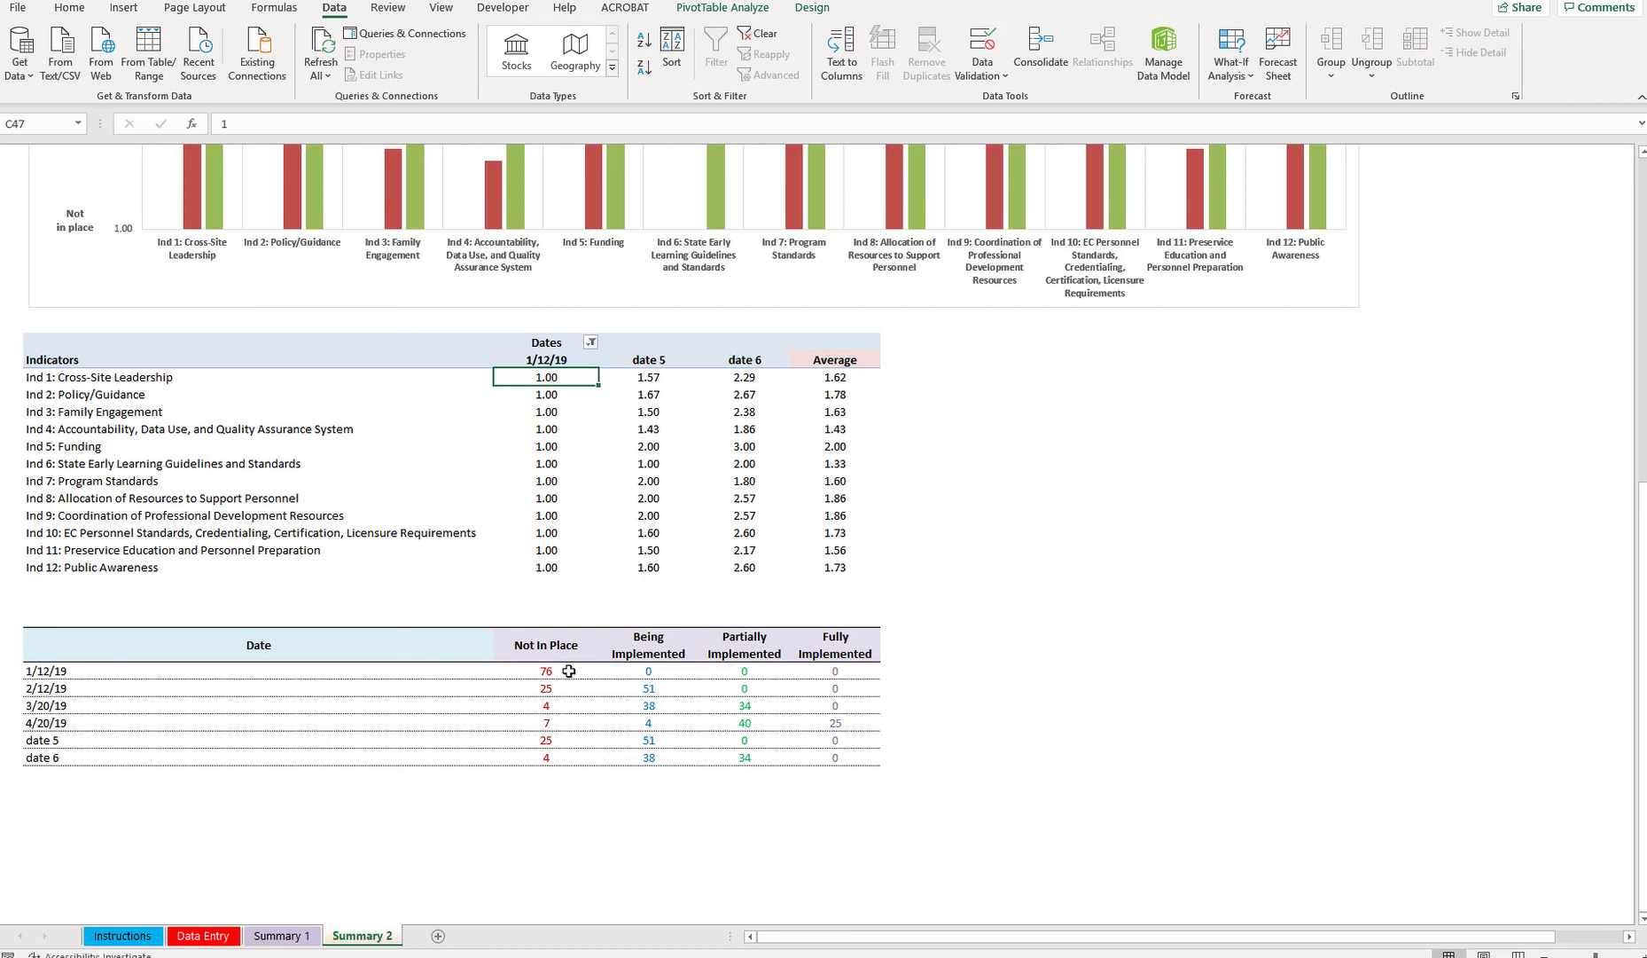
- Examine the 1/12/19 row's item counts across Not In Place, Being, Partially and Fully Implemented
click(477, 671)
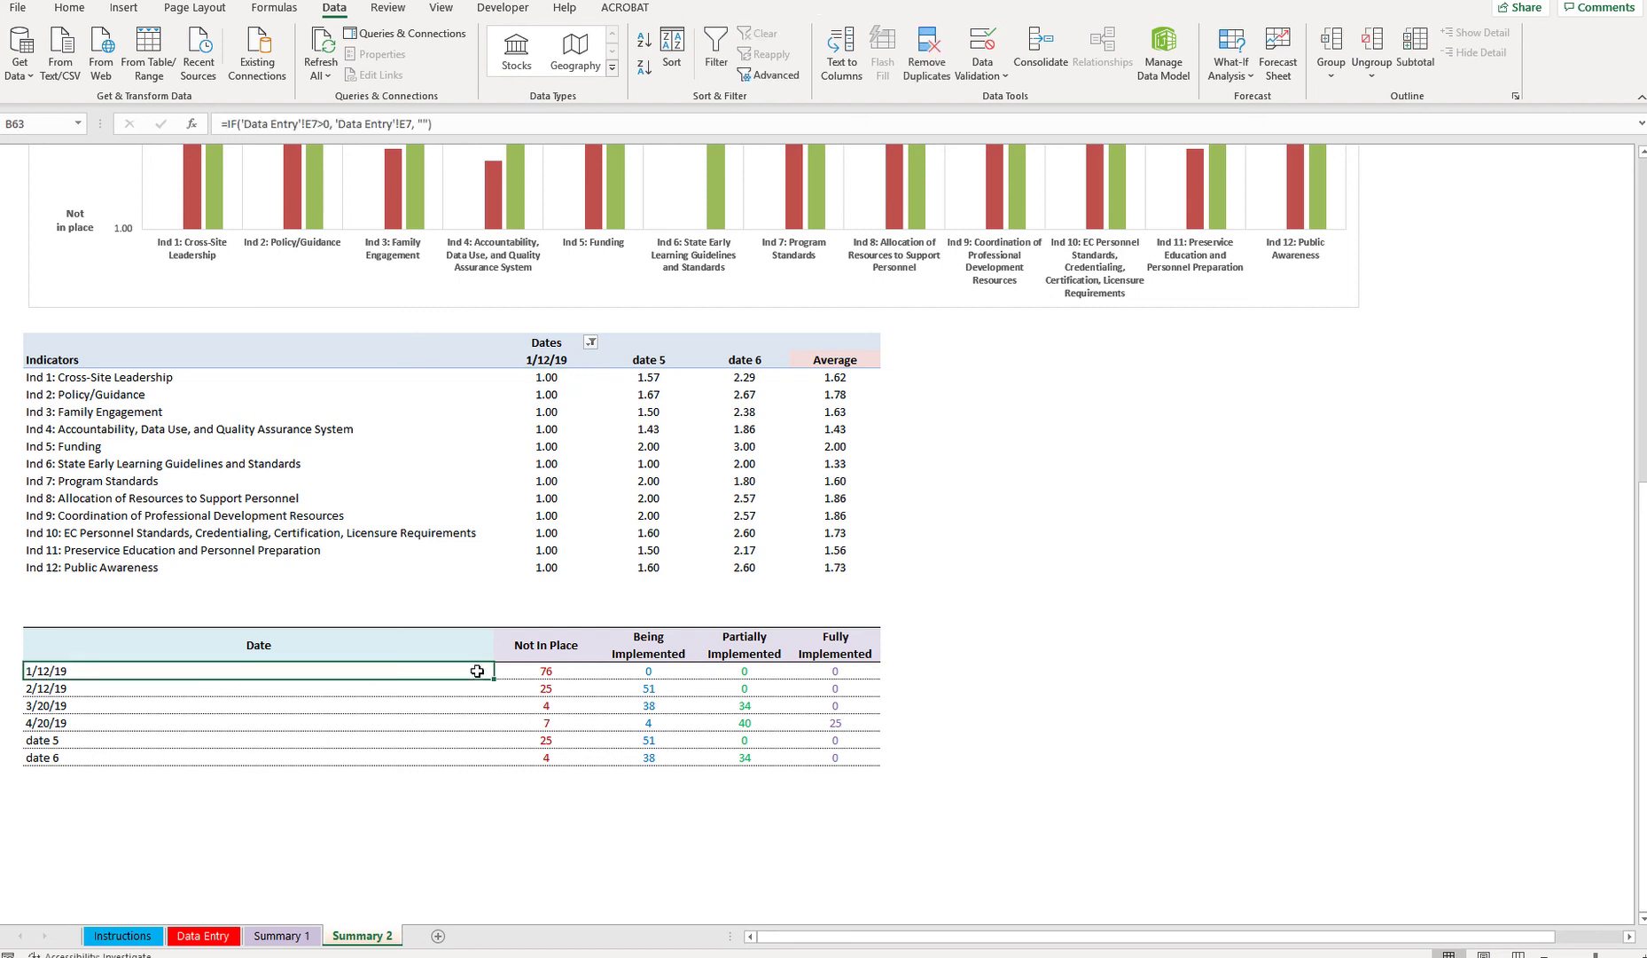
click(567, 666)
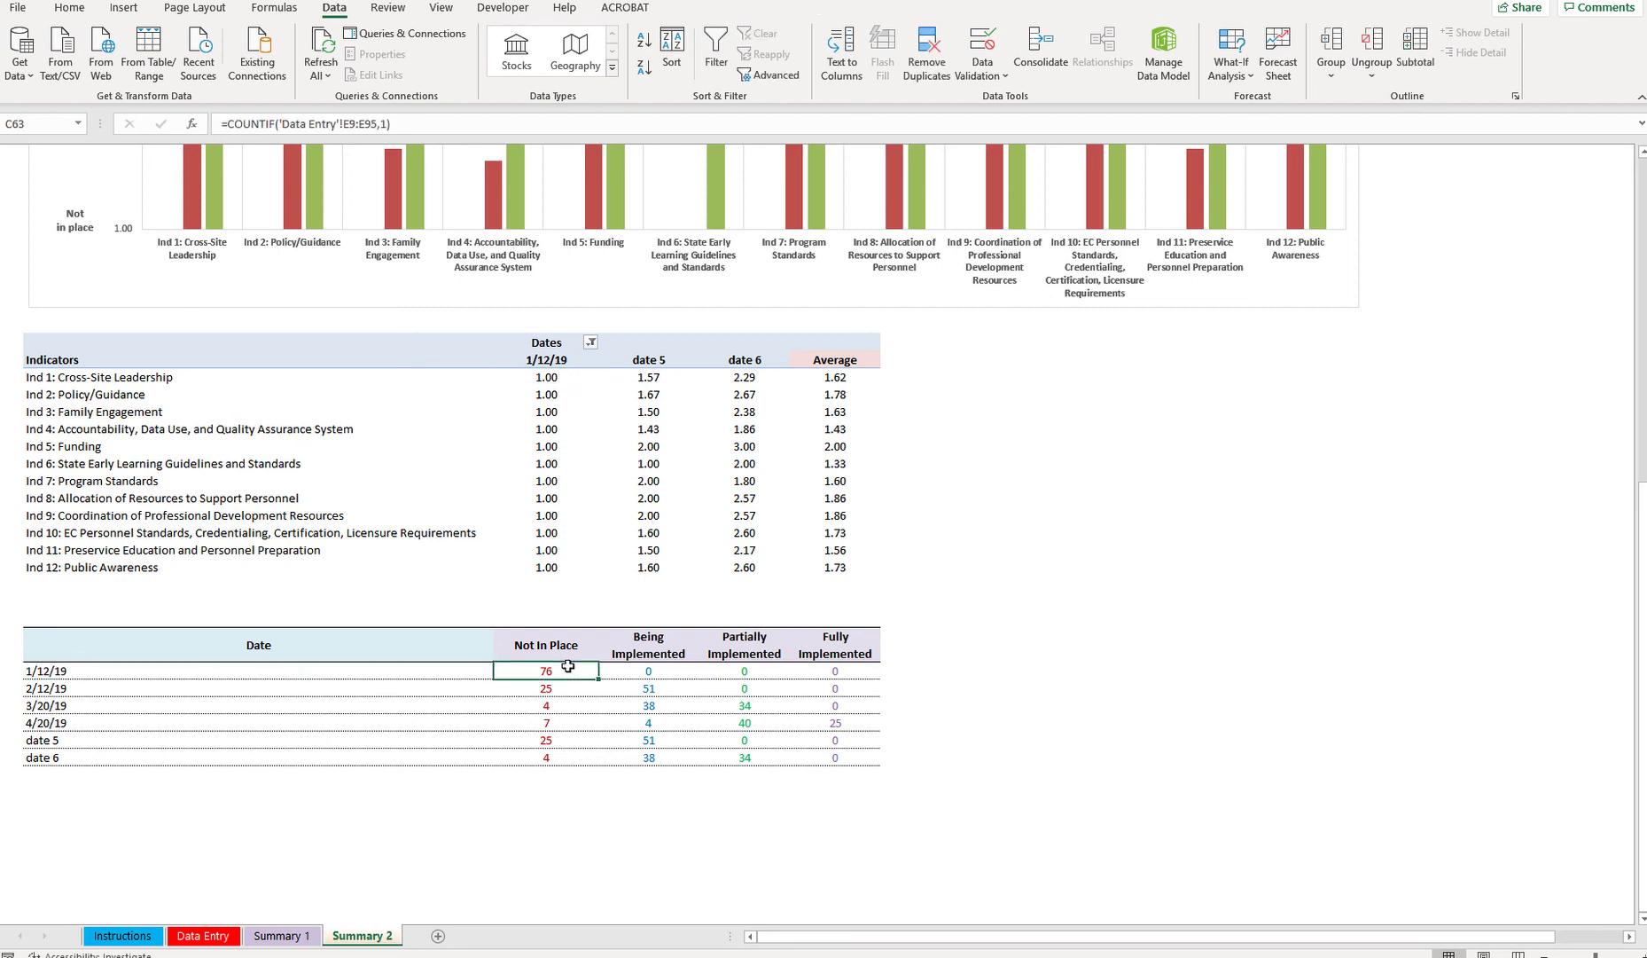
click(671, 670)
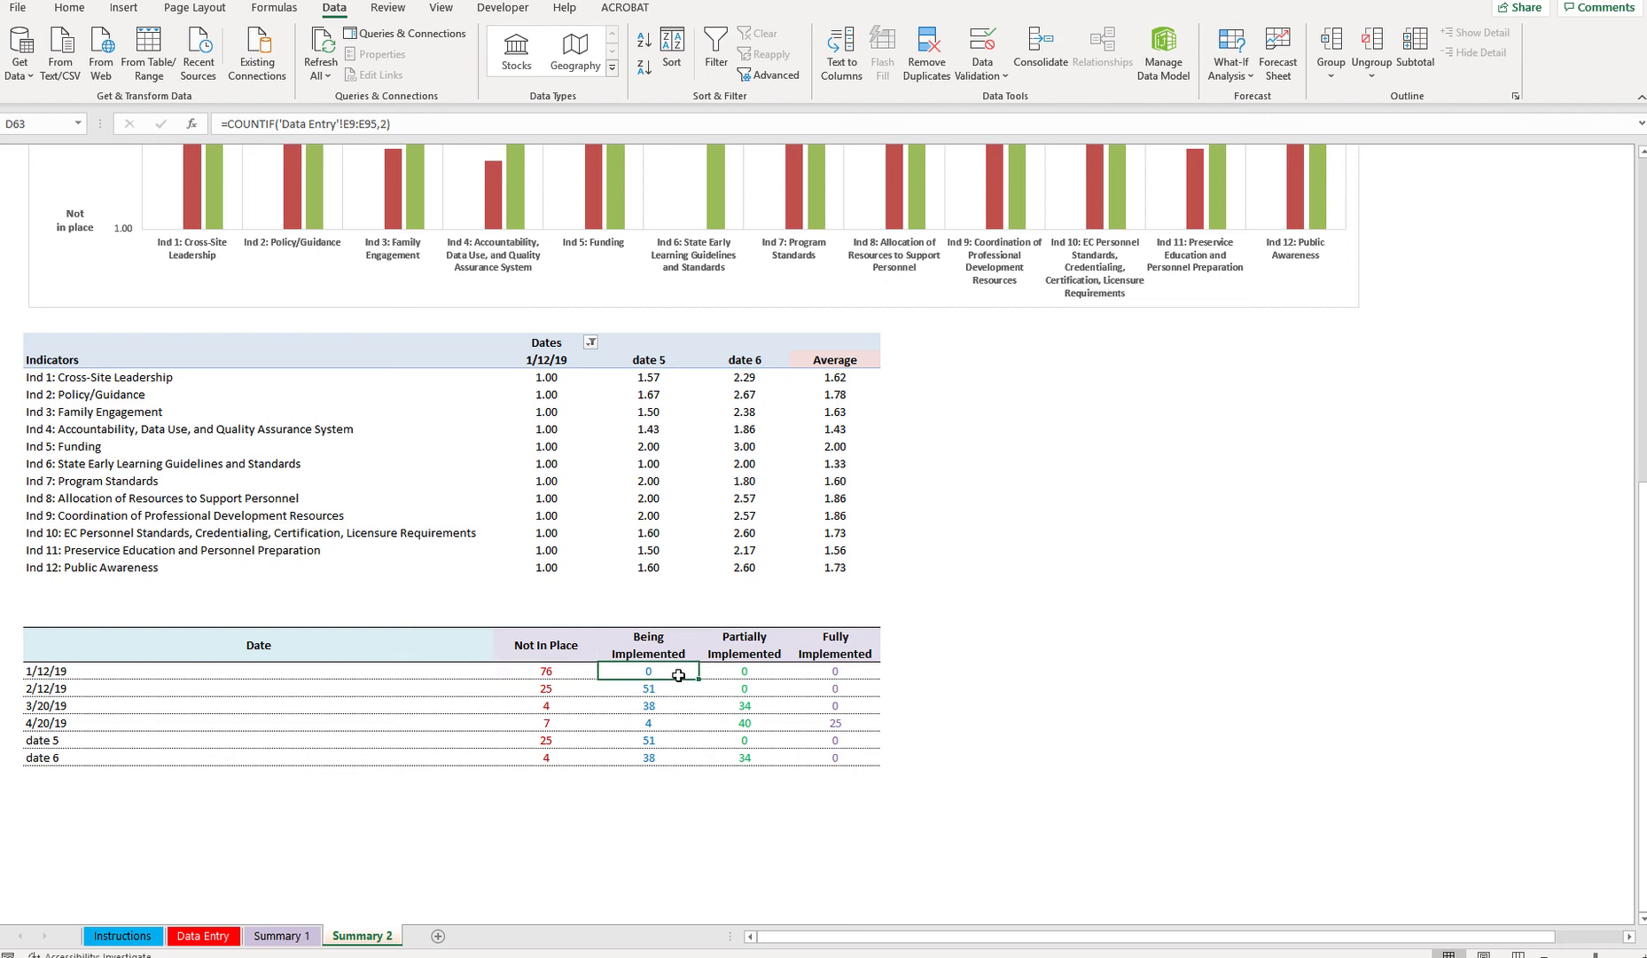
click(776, 678)
click(844, 672)
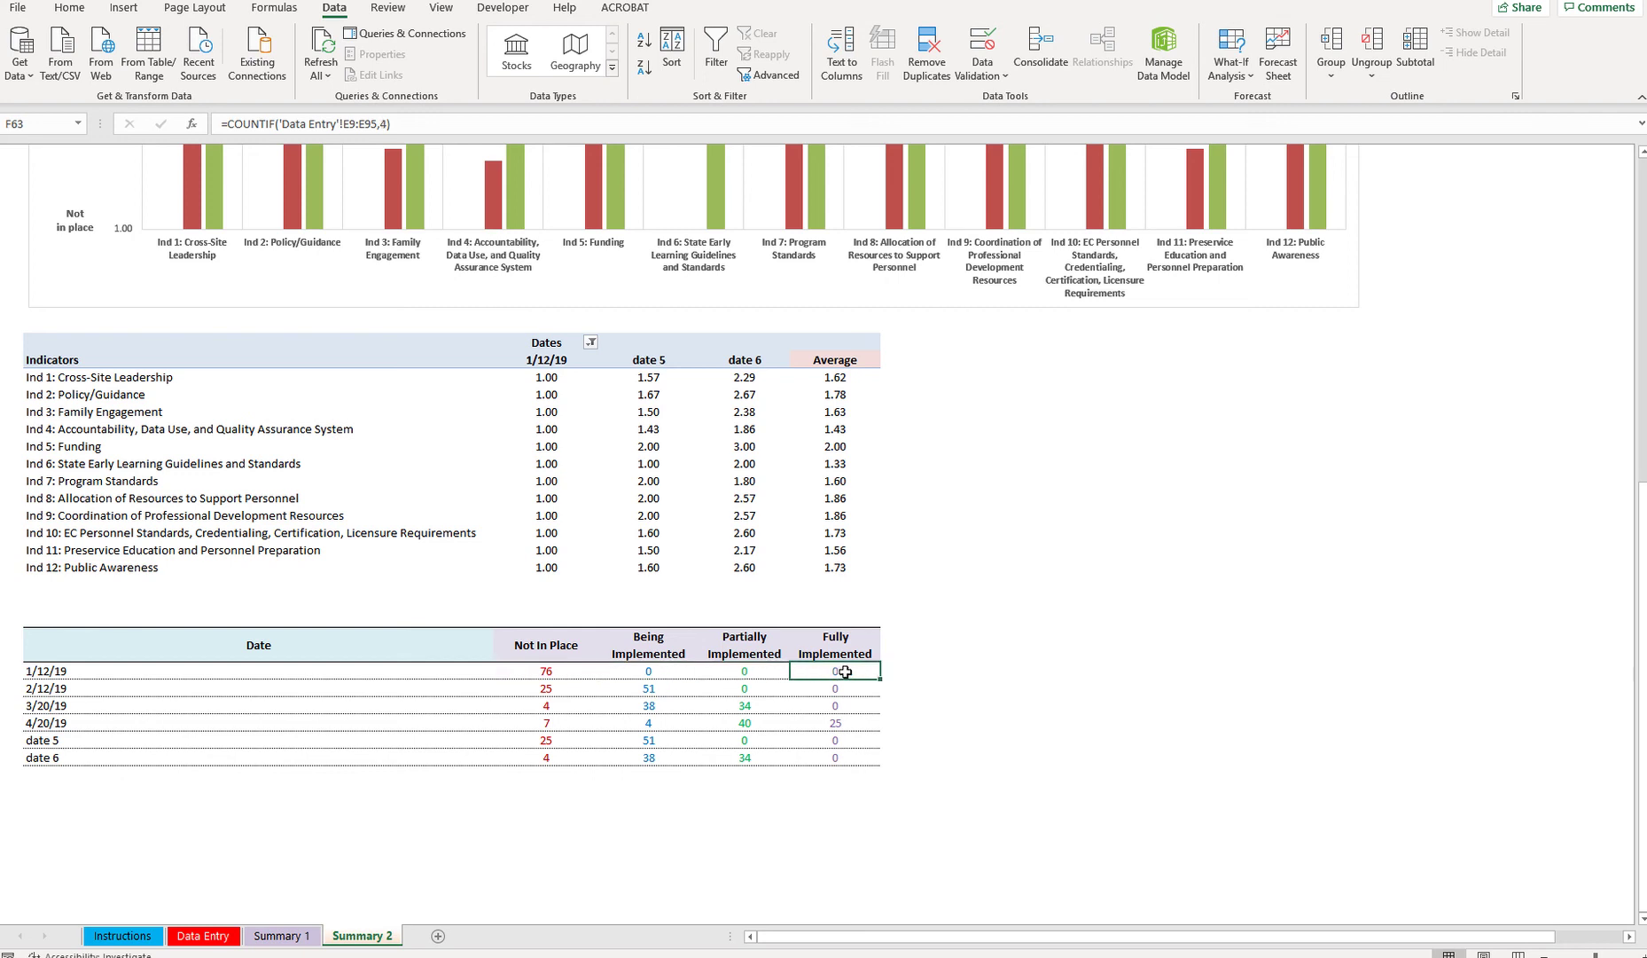
- Clear the chart's date filter to include all dates, and review the chart and tables below it
scroll(845, 672, up, 3)
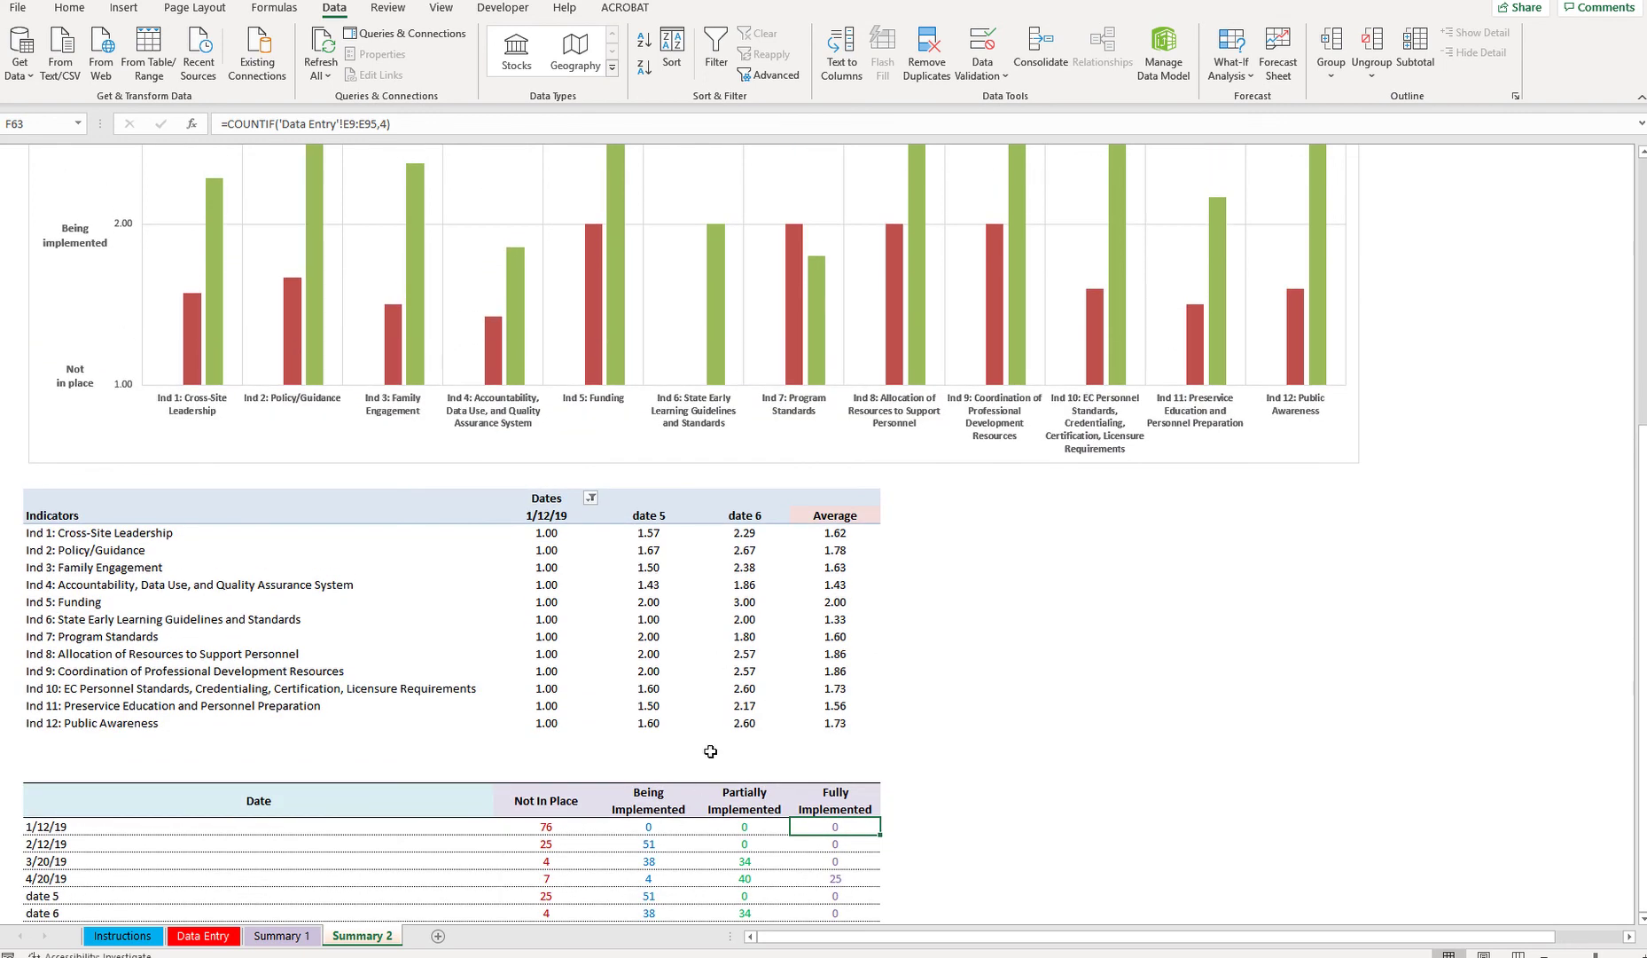
scroll(721, 688, up, 8)
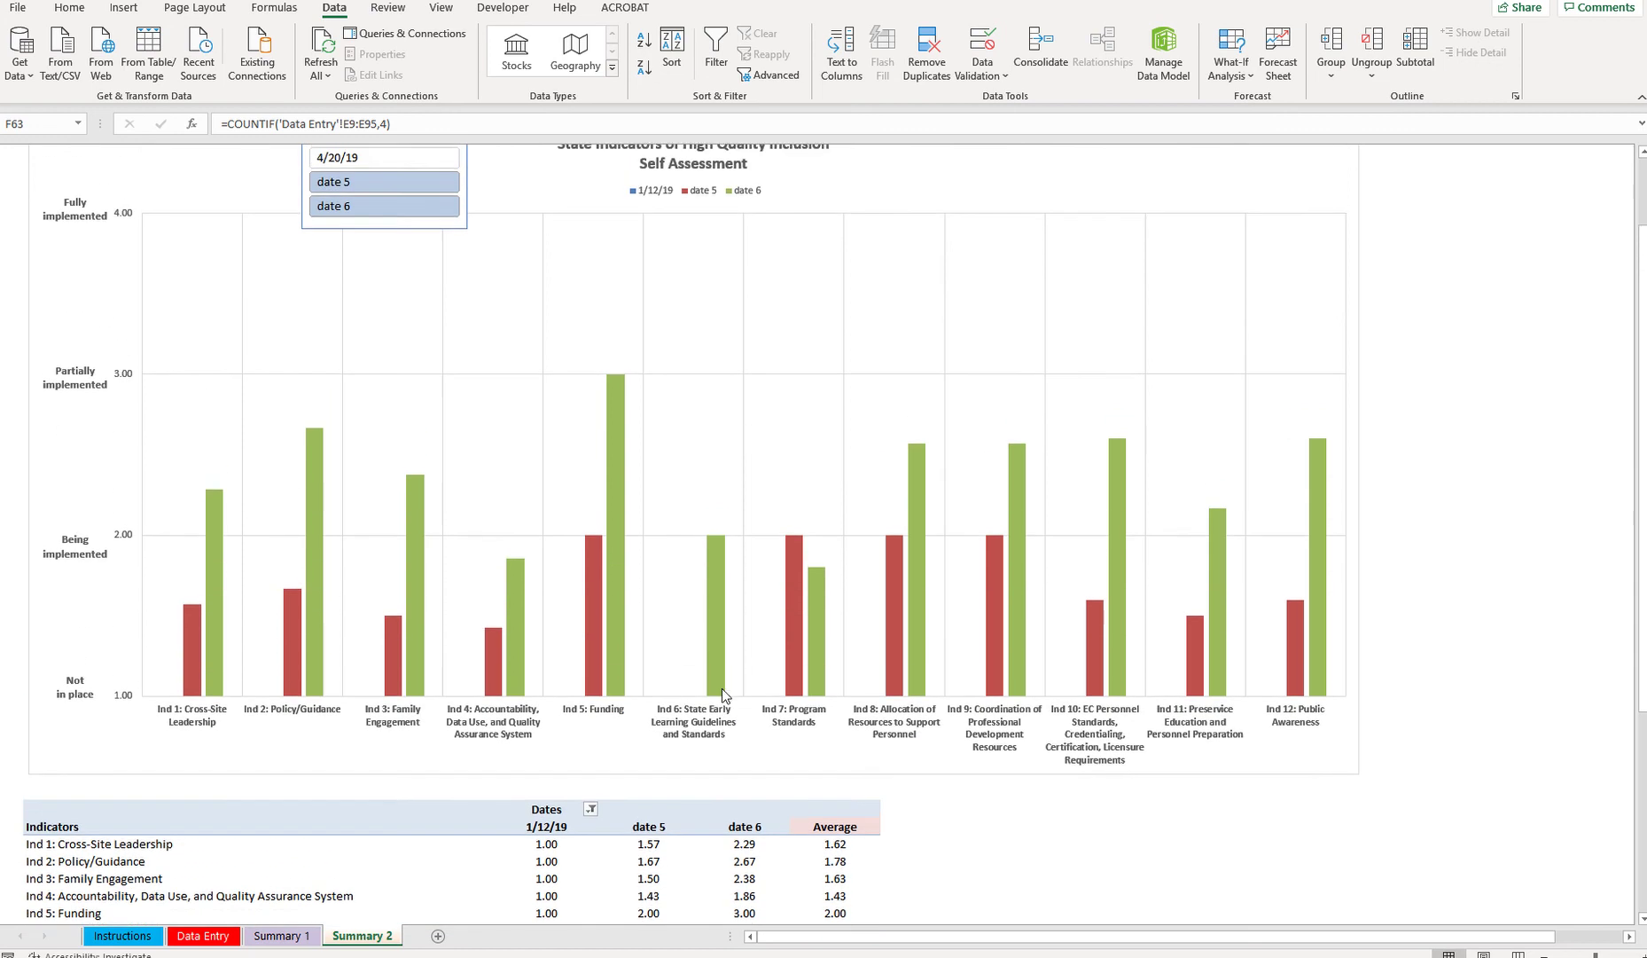
click(451, 164)
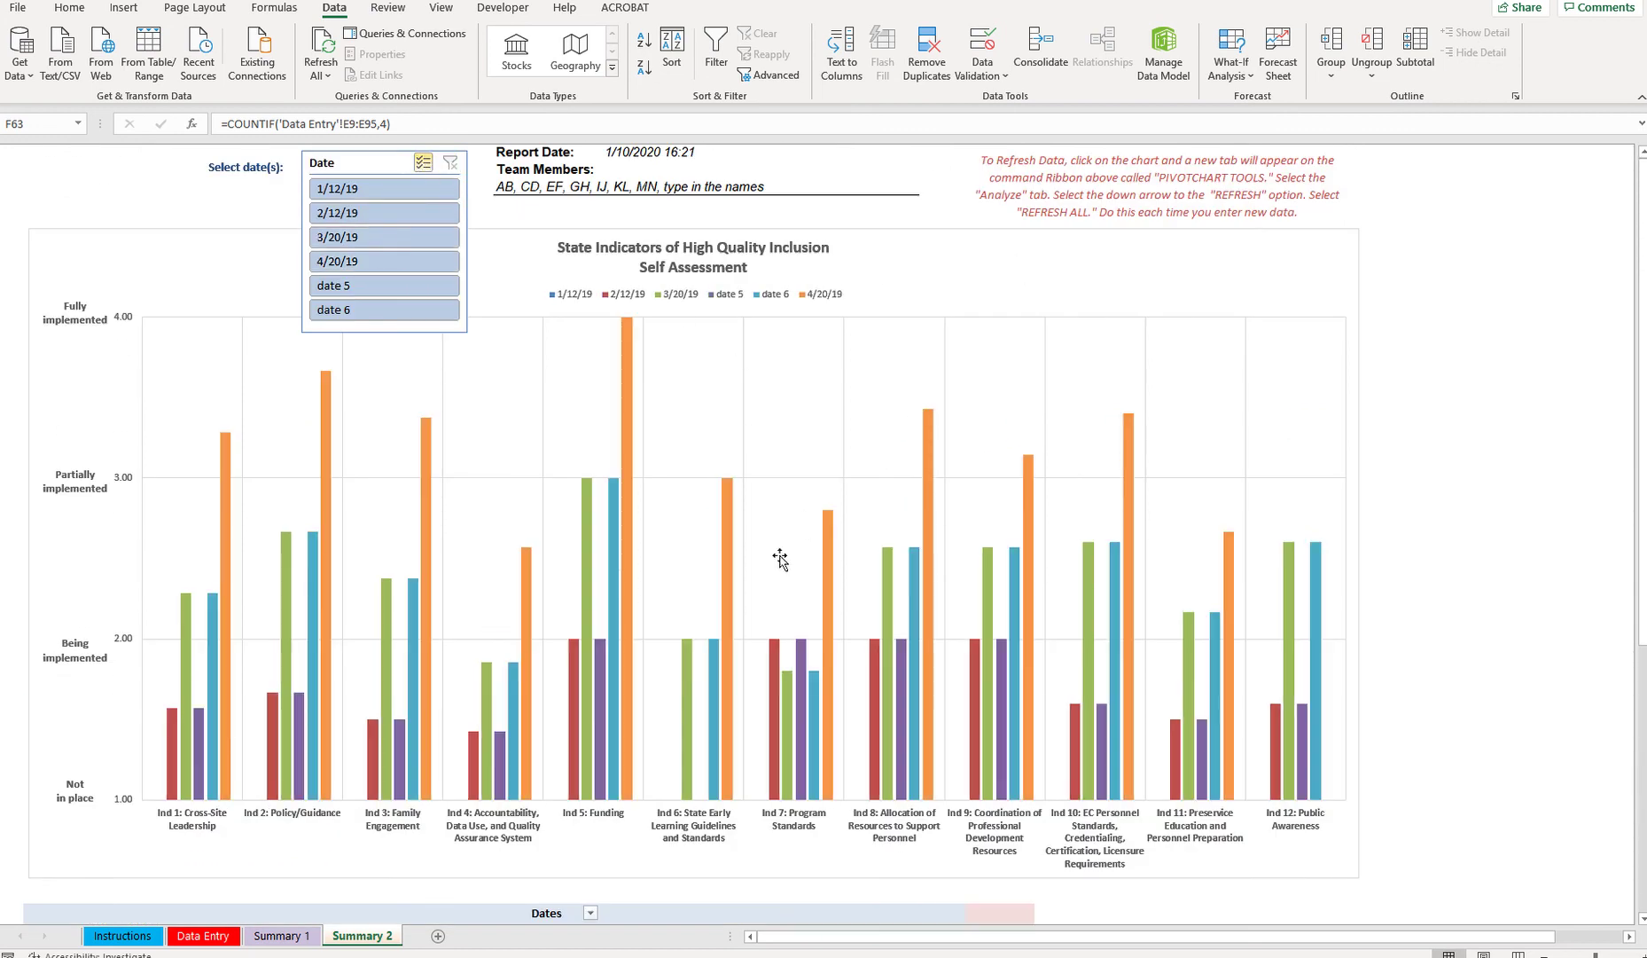
scroll(780, 532, down, 8)
scroll(745, 613, up, 8)
- Revisit the Summary 1 sheet, return to the Instructions sheet, and select the workbook developer's contact line
click(279, 934)
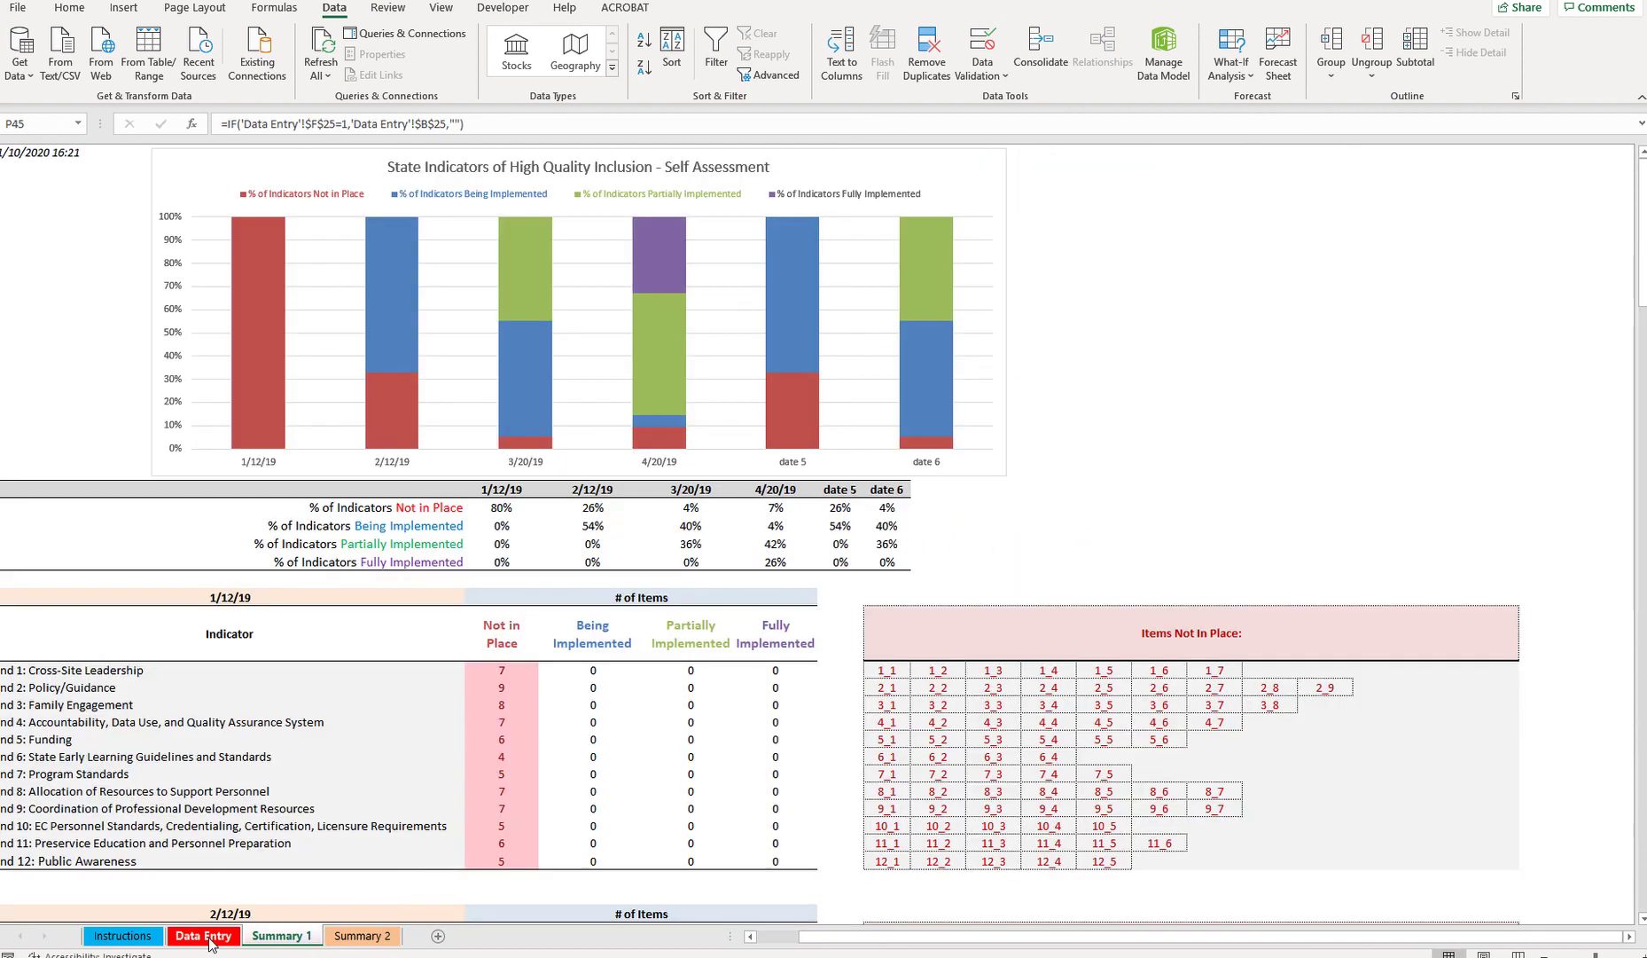
click(139, 940)
click(614, 479)
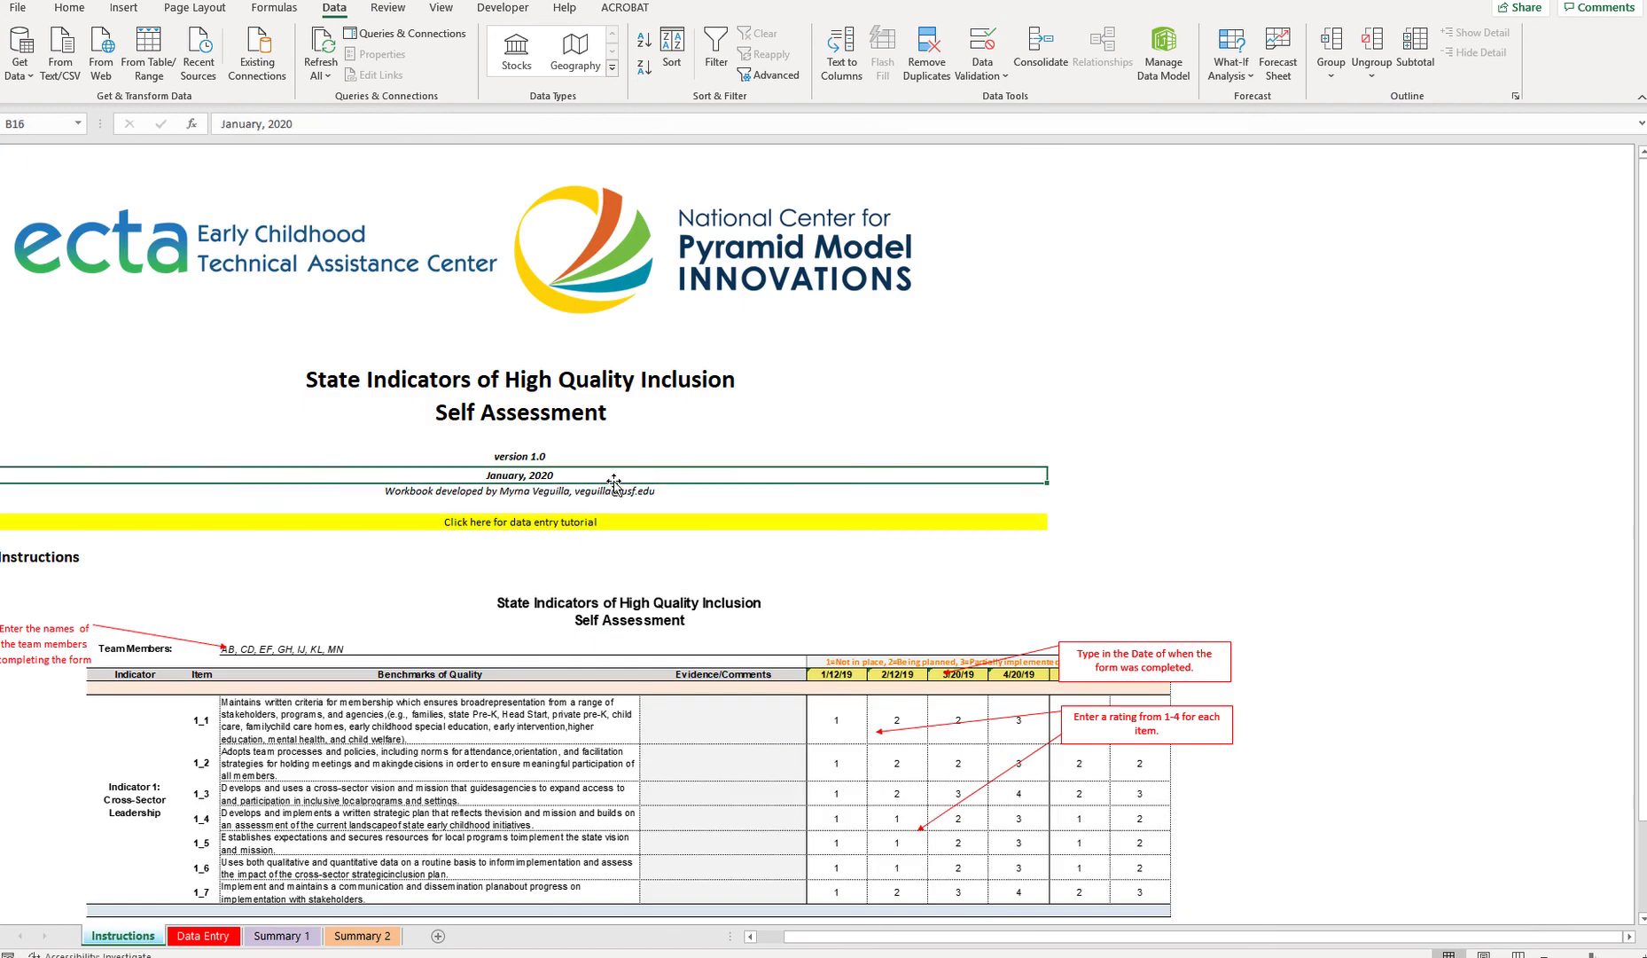
click(621, 491)
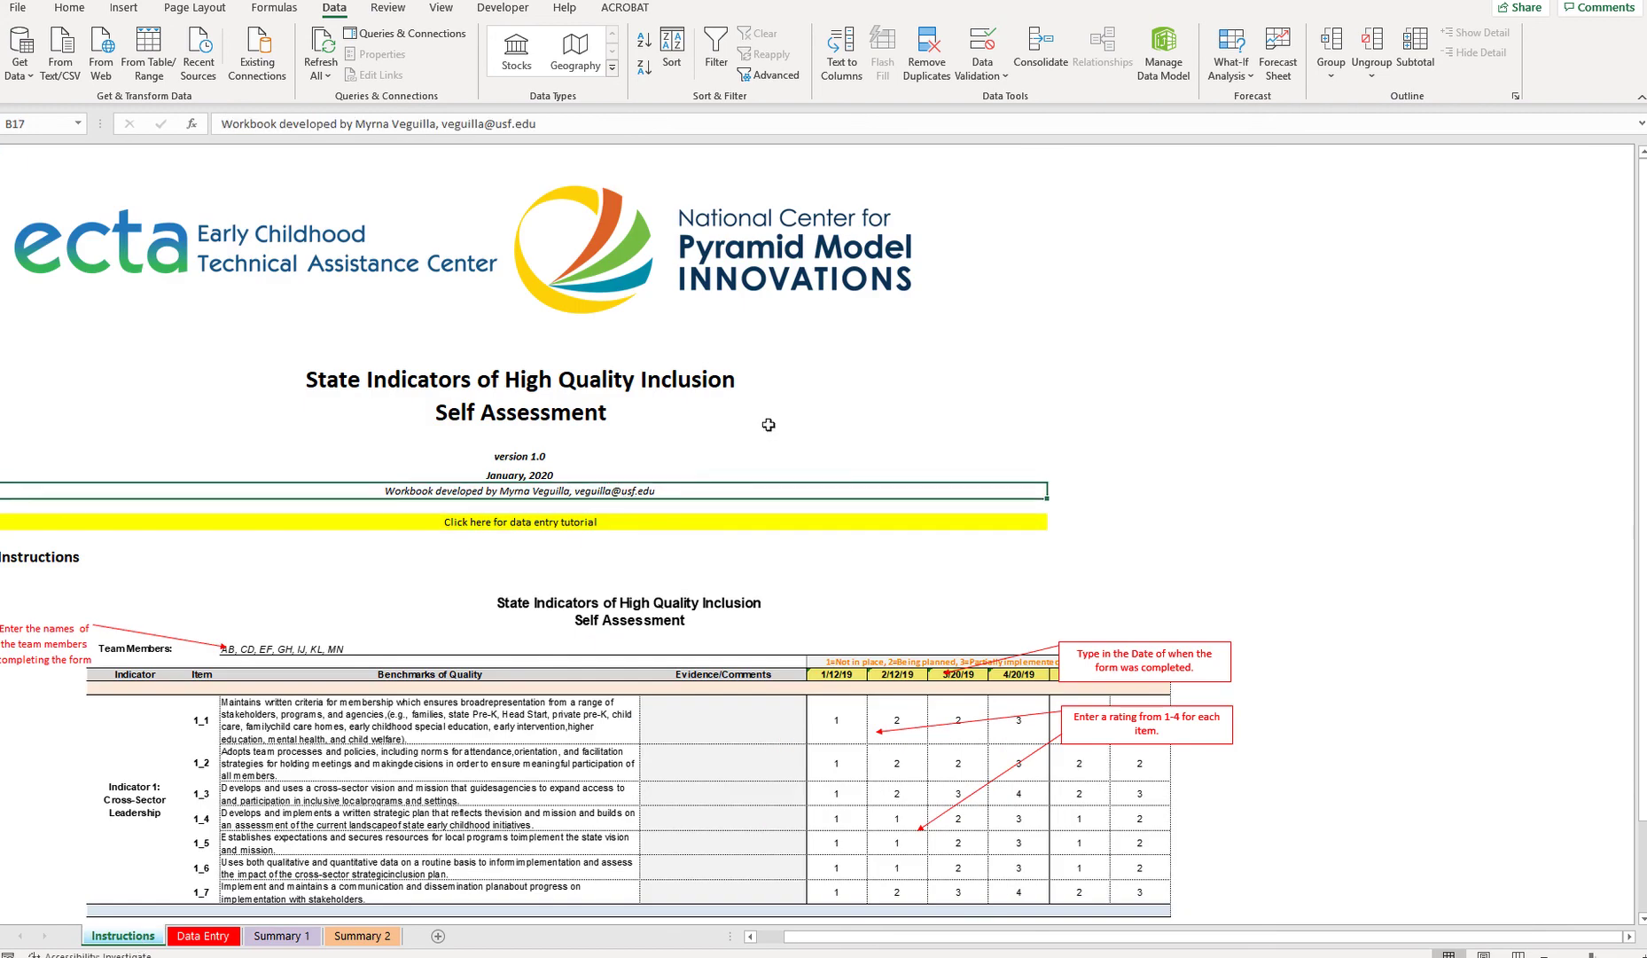